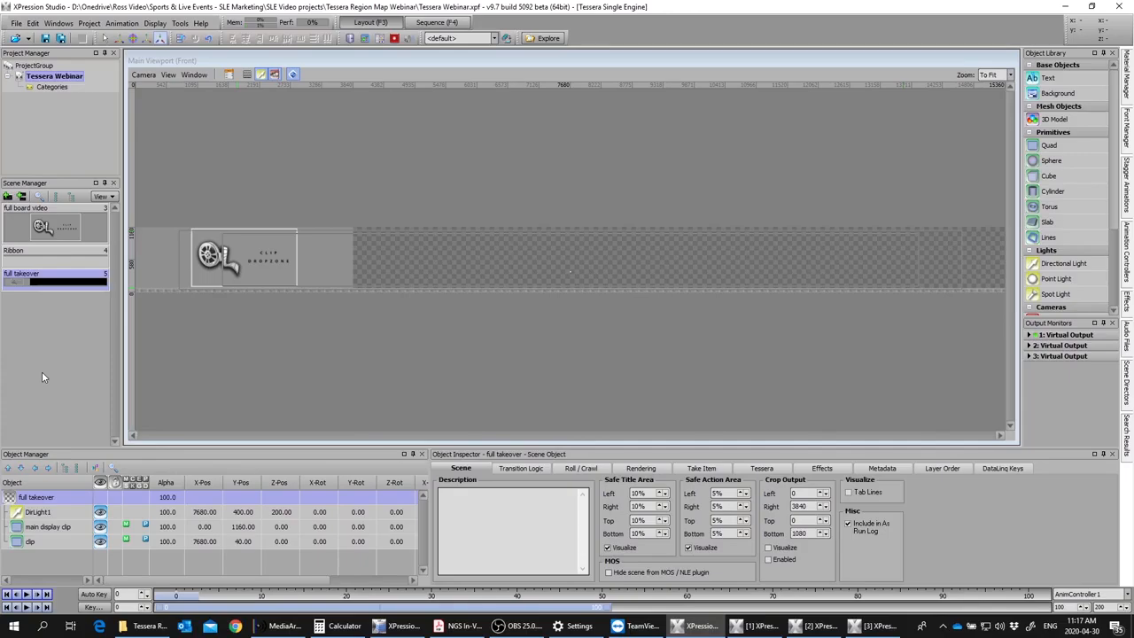
# Step: Create a new scene with a frame size of 800 width by 80 height
pyautogui.rightClick(27, 301)
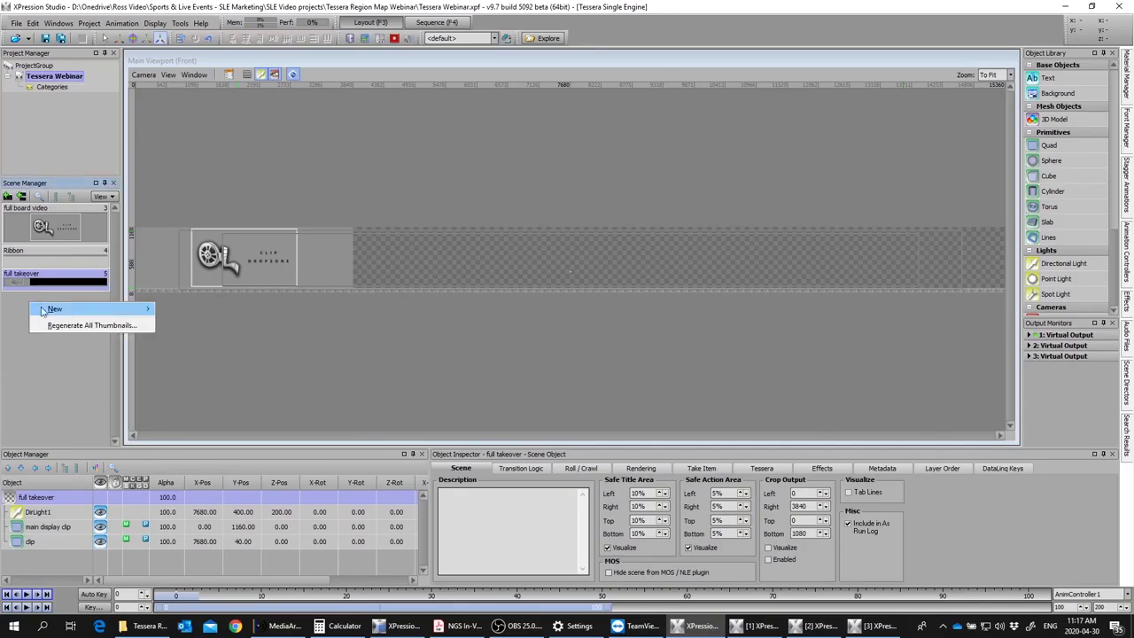
pyautogui.moveTo(60, 313)
pyautogui.click(206, 343)
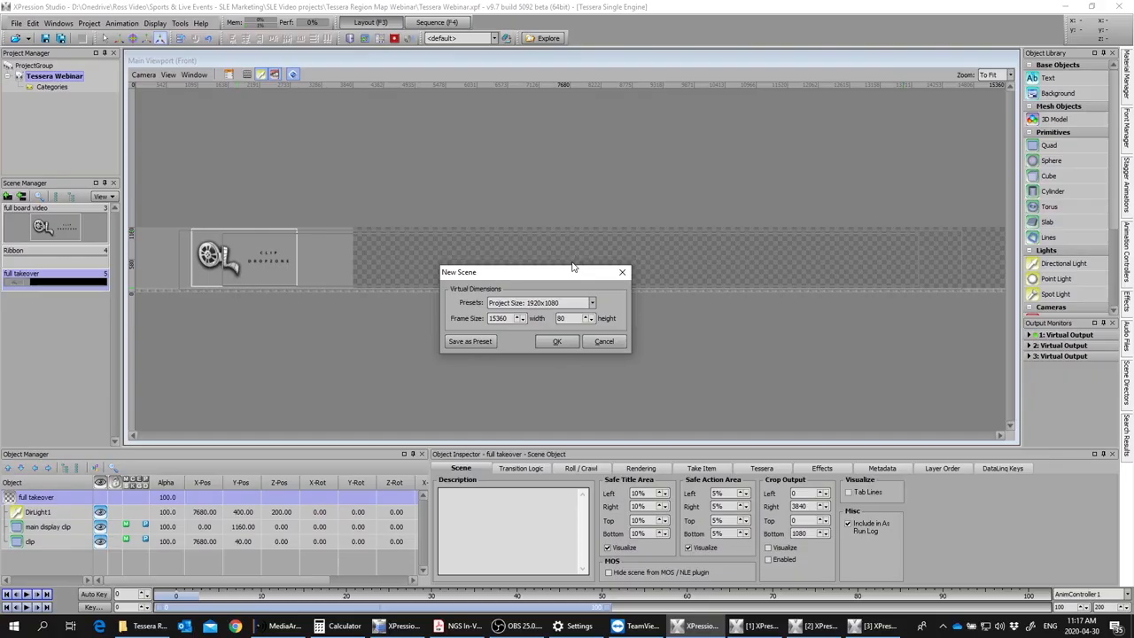
pyautogui.moveTo(511, 319); pyautogui.dragTo(474, 328)
pyautogui.write('400')
pyautogui.moveTo(511, 319); pyautogui.dragTo(447, 317)
pyautogui.write('800')
pyautogui.click(556, 342)
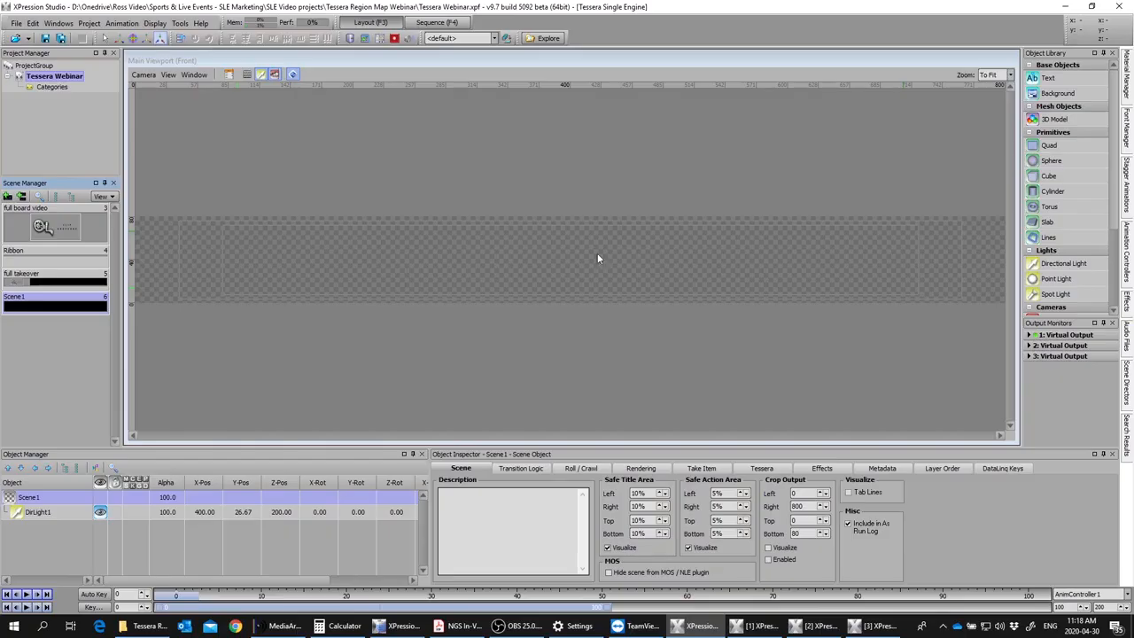
# Step: Add a Group object to the new scene and name it V TEAM GRP
pyautogui.moveTo(1113, 168); pyautogui.dragTo(1104, 269)
pyautogui.doubleClick(1050, 307)
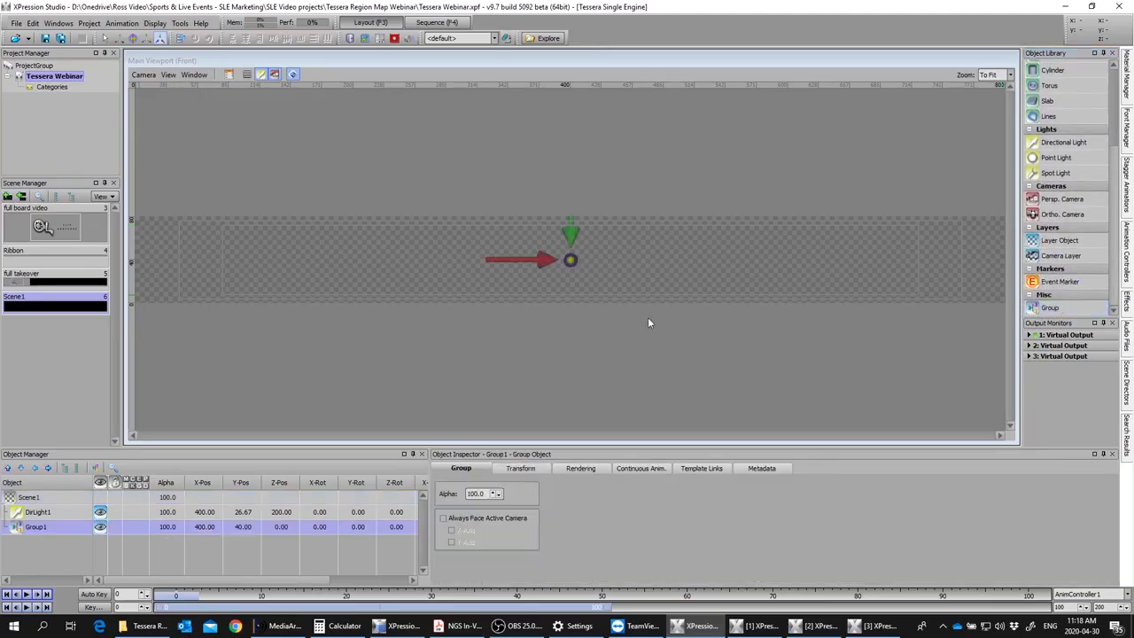
pyautogui.click(37, 528)
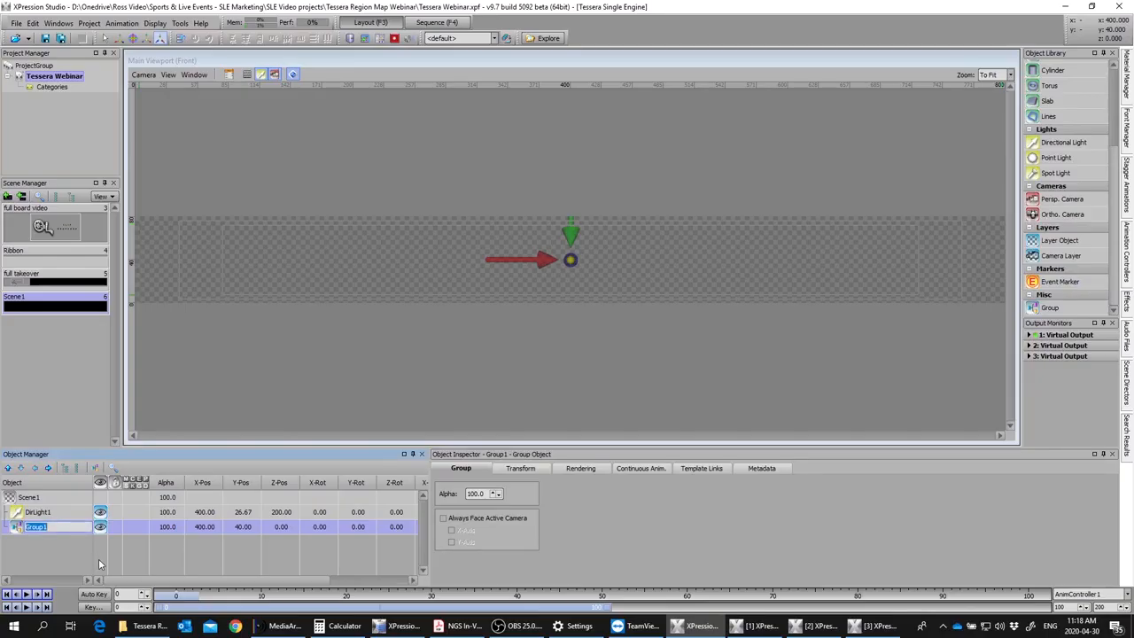
pyautogui.write('h tema')
pyautogui.press('BackSpace')
pyautogui.press('BackSpace')
pyautogui.press('BackSpace')
pyautogui.press('BackSpace')
pyautogui.press('BackSpace')
pyautogui.press('BackSpace')
pyautogui.write('v TEAM GR')
pyautogui.press('Return')
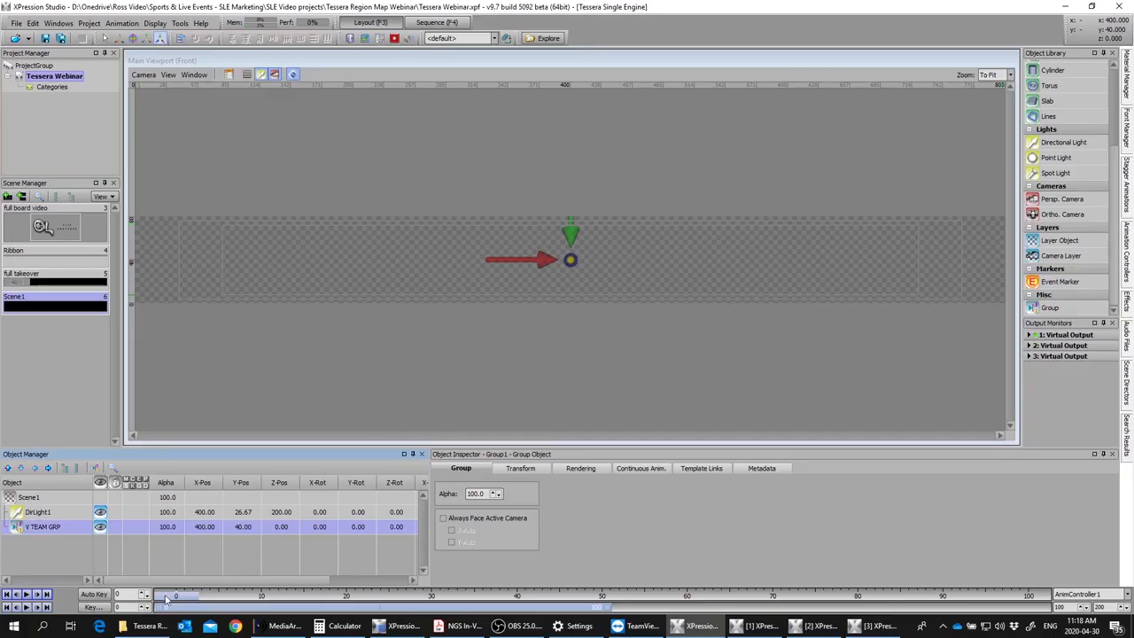
# Step: Add a quad named V COLOR and nest it inside the V TEAM GRP group
pyautogui.scroll(3, 1103, 186)
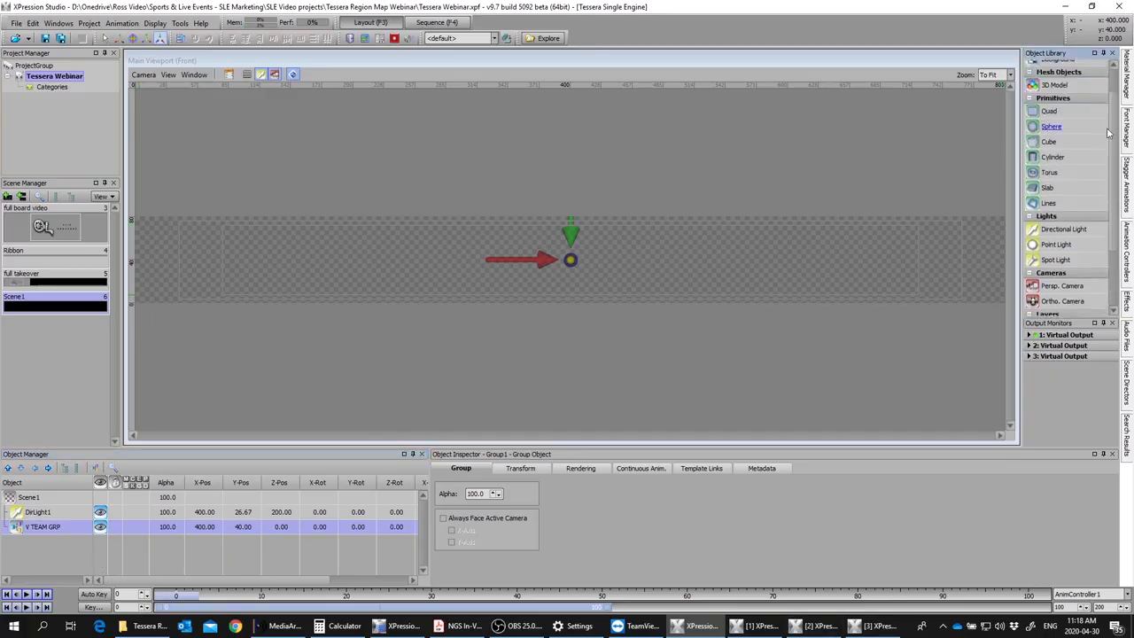
pyautogui.doubleClick(1051, 146)
pyautogui.click(40, 542)
pyautogui.click(41, 542)
pyautogui.write('V')
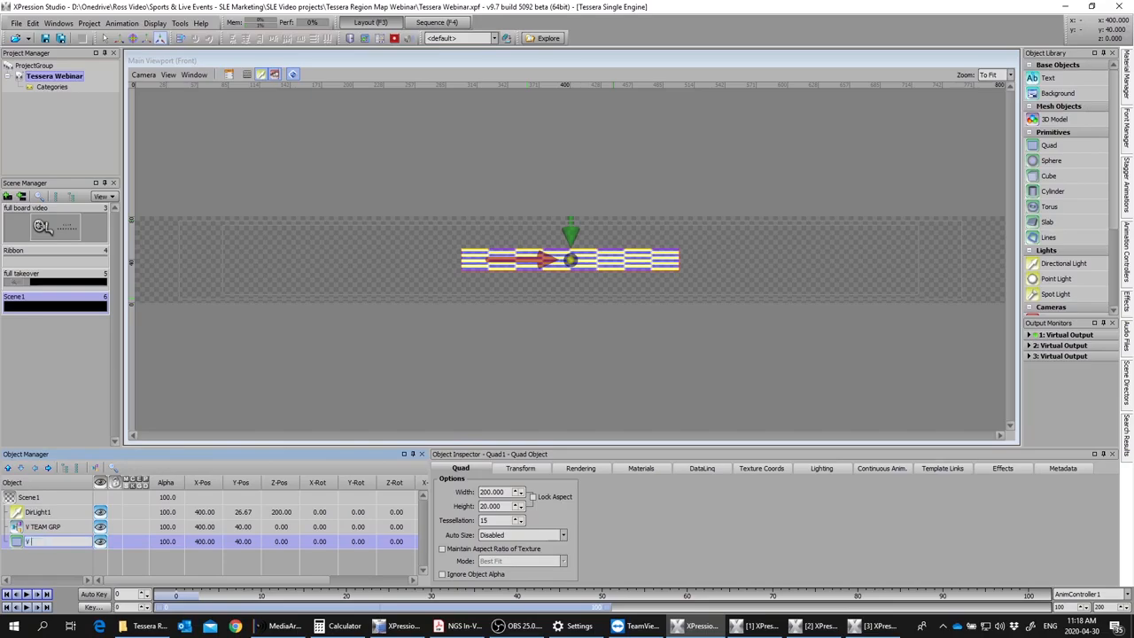
pyautogui.write(' COLOR')
pyautogui.moveTo(26, 543); pyautogui.dragTo(37, 530)
# Step: Set the V COLOR quad's height to 80
pyautogui.moveTo(504, 506); pyautogui.dragTo(430, 500)
pyautogui.write('80')
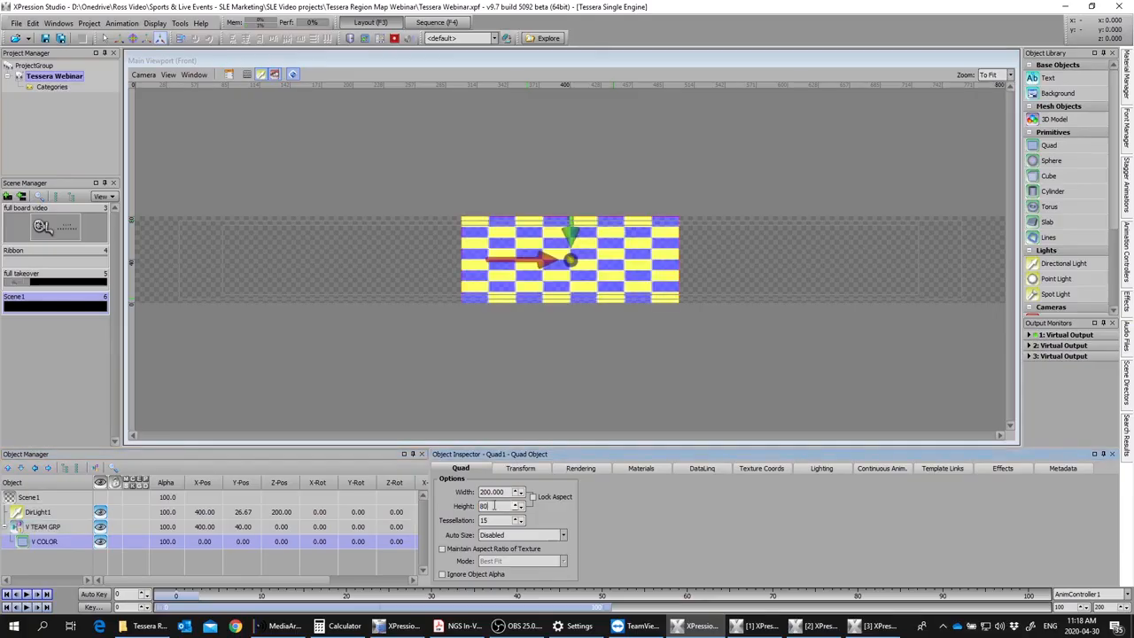
pyautogui.moveTo(507, 492); pyautogui.dragTo(445, 488)
# Step: Create a material folder named LOGOS under All Materials
pyautogui.click(1127, 82)
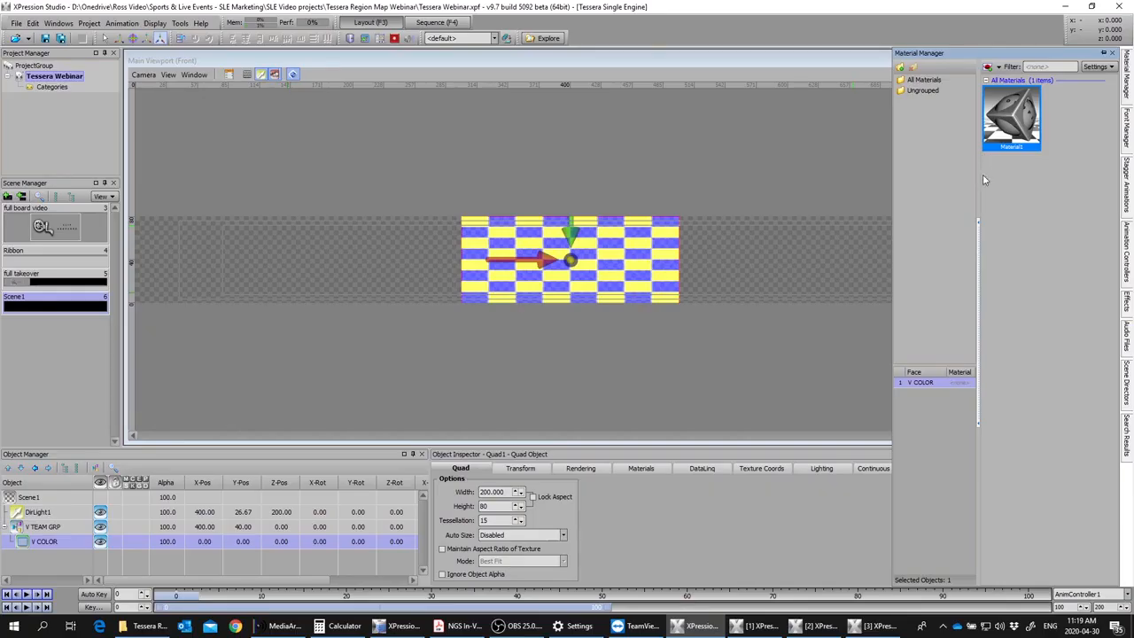
pyautogui.click(923, 80)
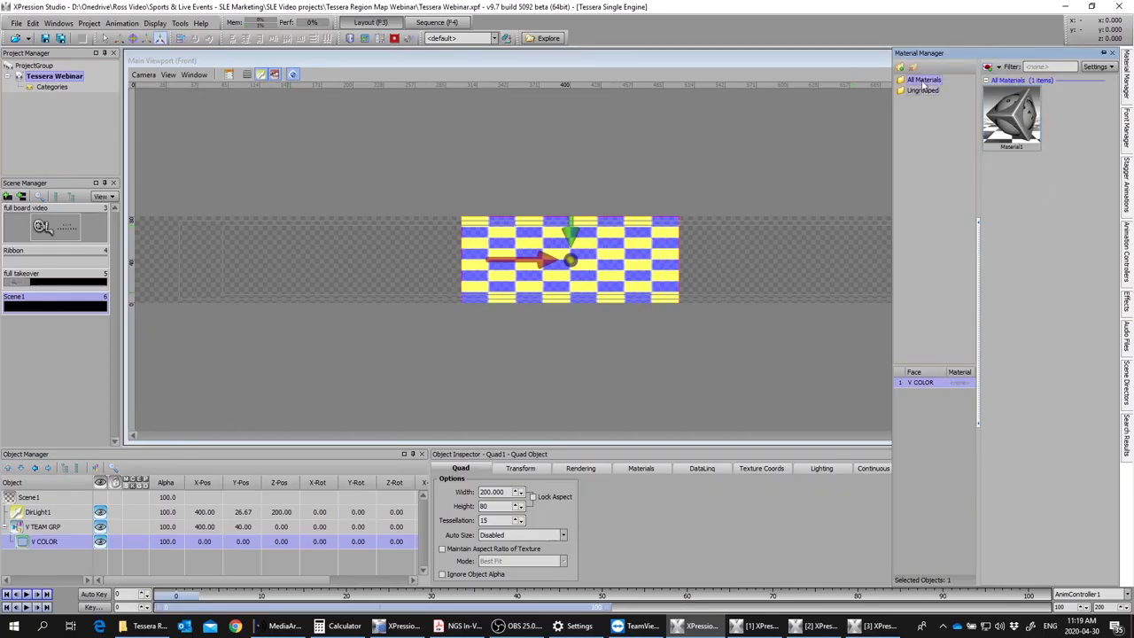
pyautogui.rightClick(923, 80)
pyautogui.click(957, 105)
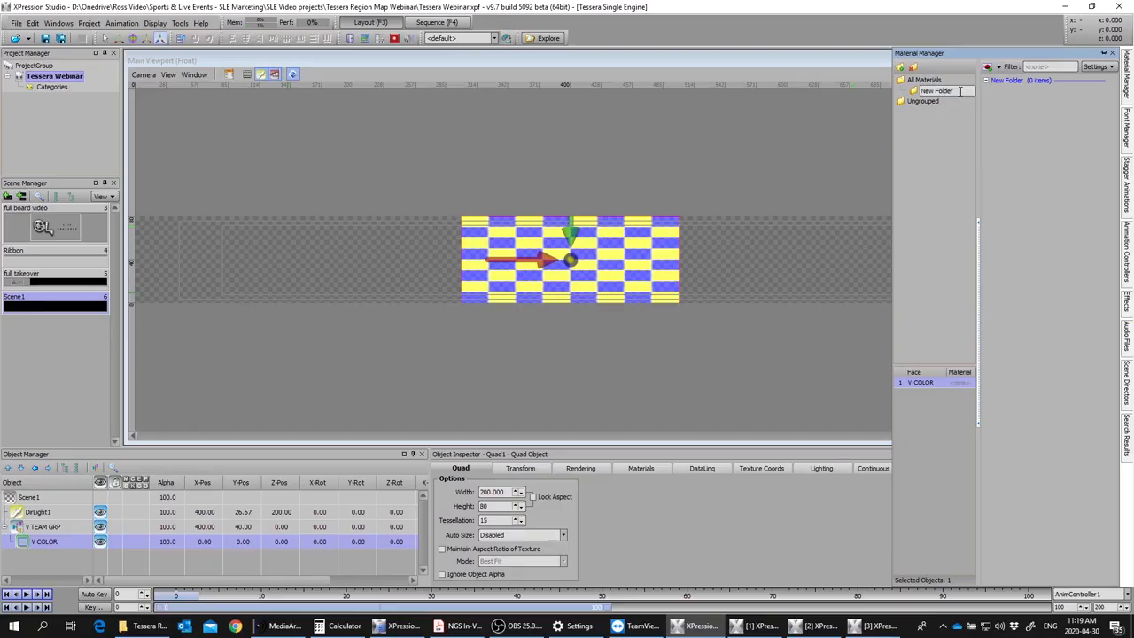
pyautogui.write('LOGOS')
pyautogui.press('Return')
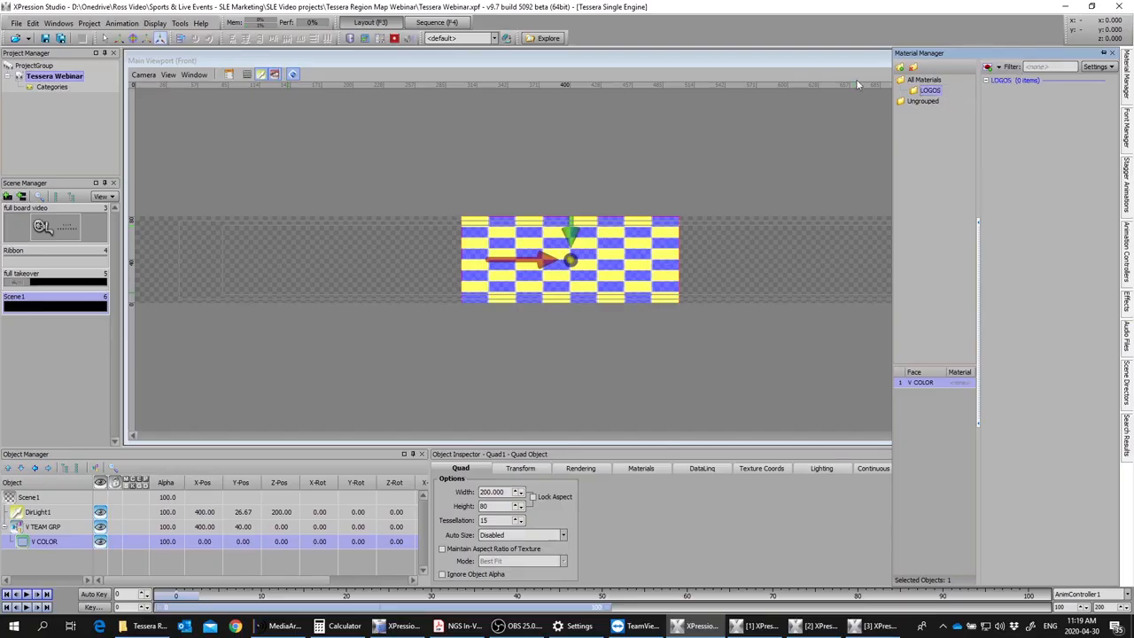
# Step: Add the SEA_Primary image as a new material in the LOGOS folder and apply it to the V COLOR quad
pyautogui.rightClick(1026, 128)
pyautogui.moveTo(975, 147)
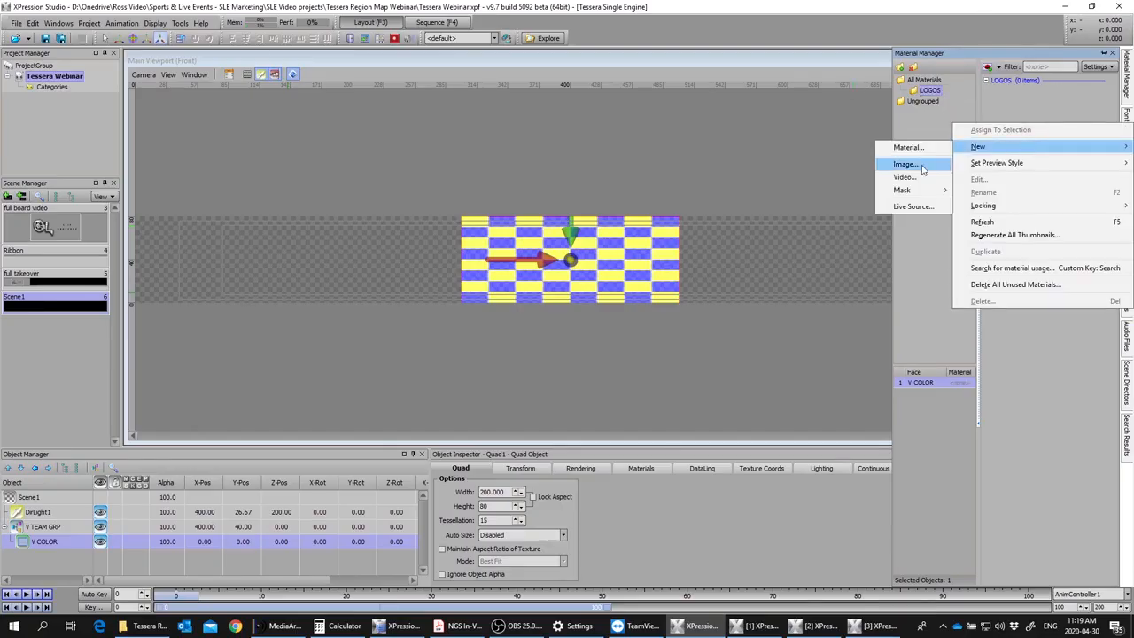
pyautogui.click(912, 167)
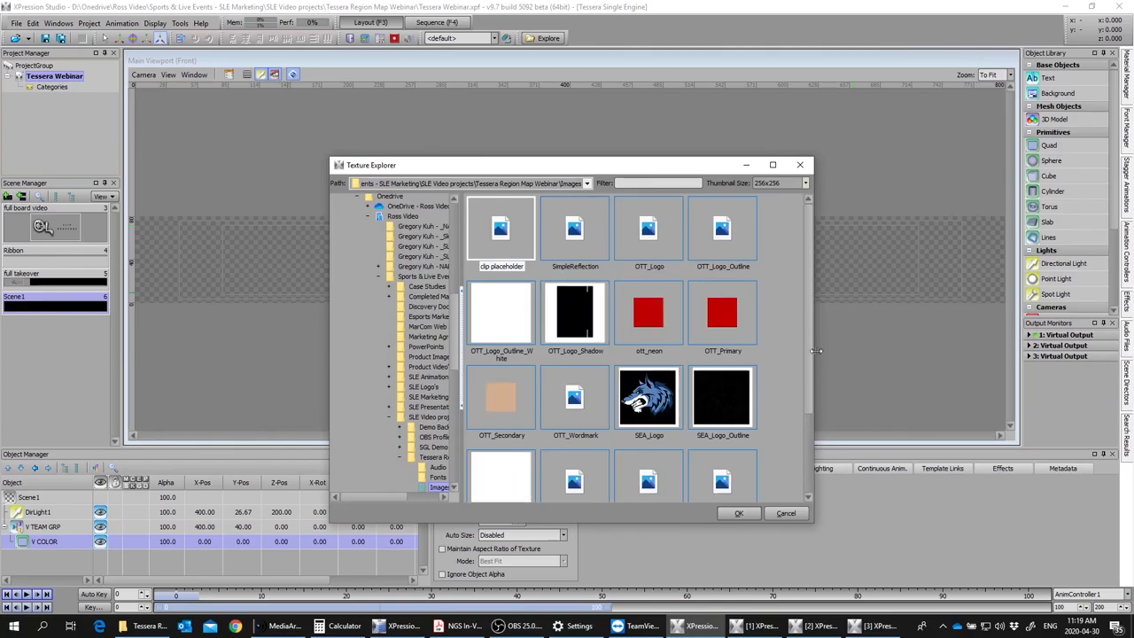
pyautogui.moveTo(807, 374); pyautogui.dragTo(821, 454)
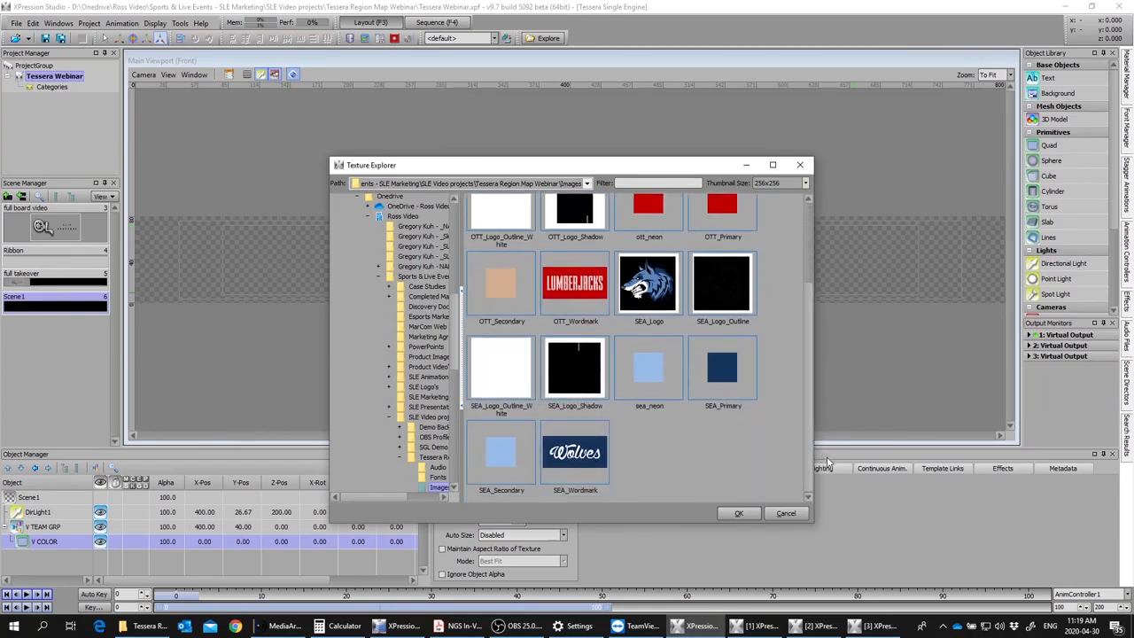
pyautogui.click(736, 386)
pyautogui.doubleClick(728, 381)
pyautogui.click(1126, 78)
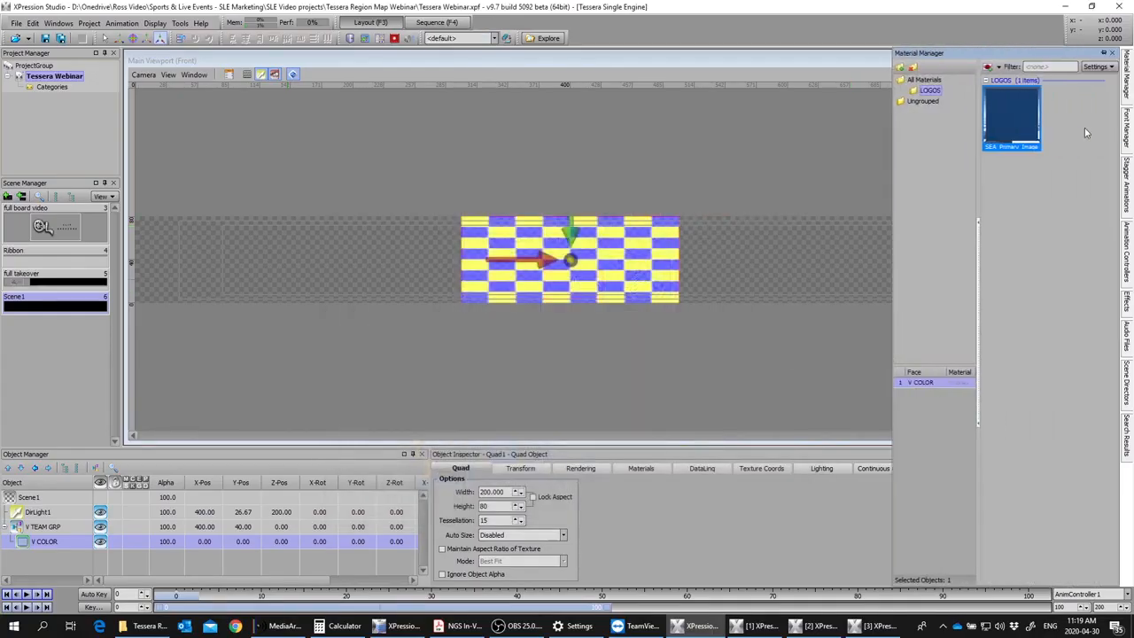
pyautogui.doubleClick(1024, 114)
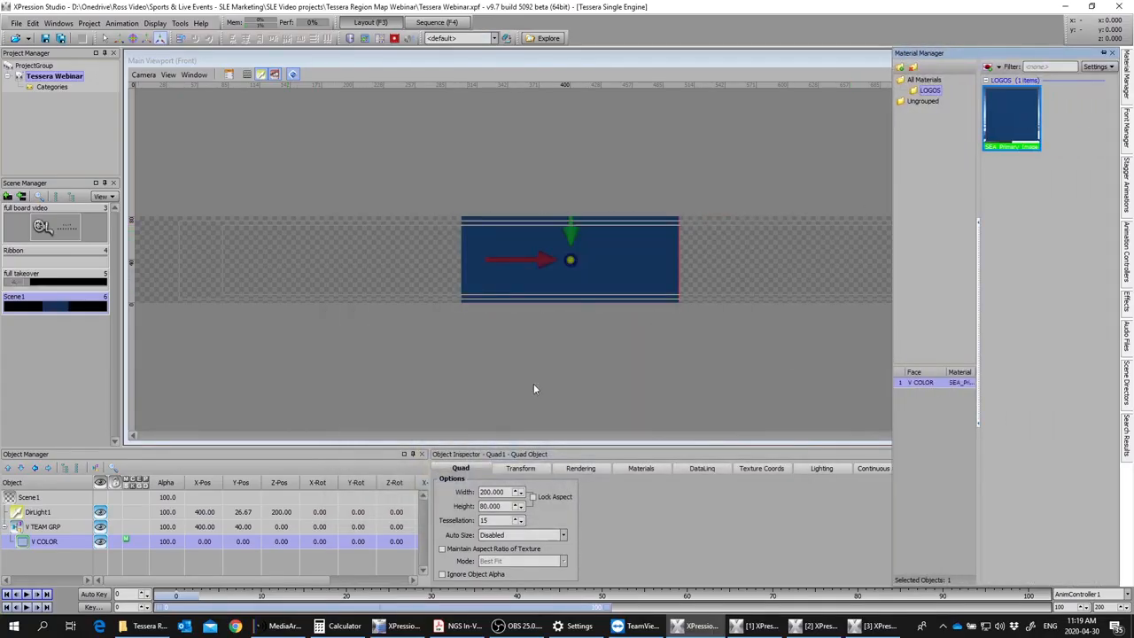
# Step: Duplicate the V COLOR quad and rename the copy V LOGO
pyautogui.click(23, 542)
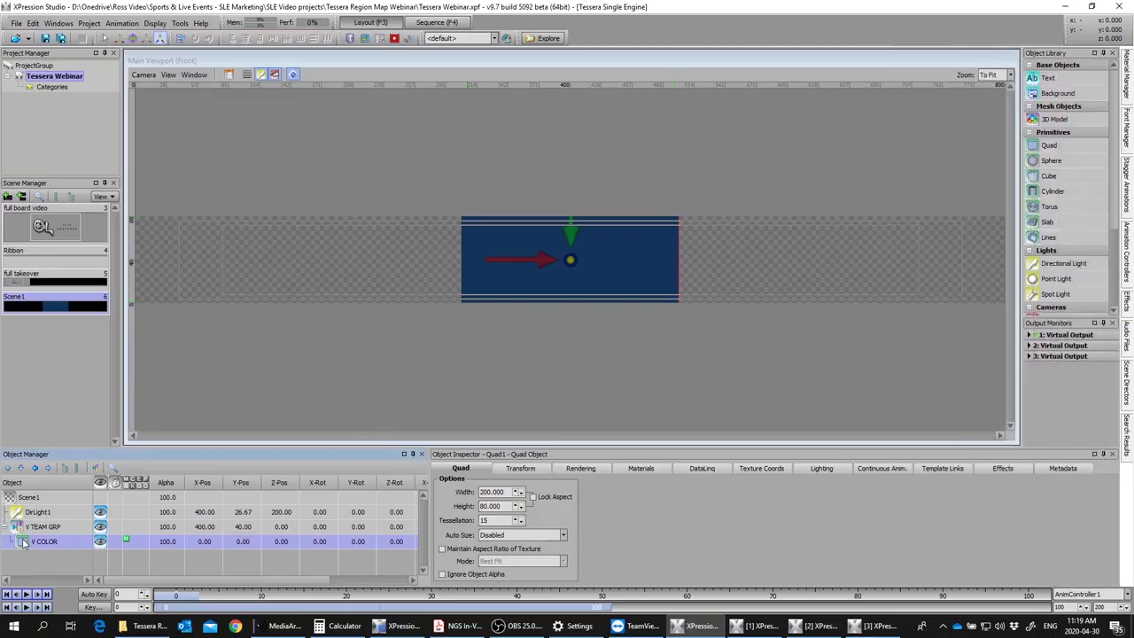
pyautogui.hotkey('ctrl', 'd')
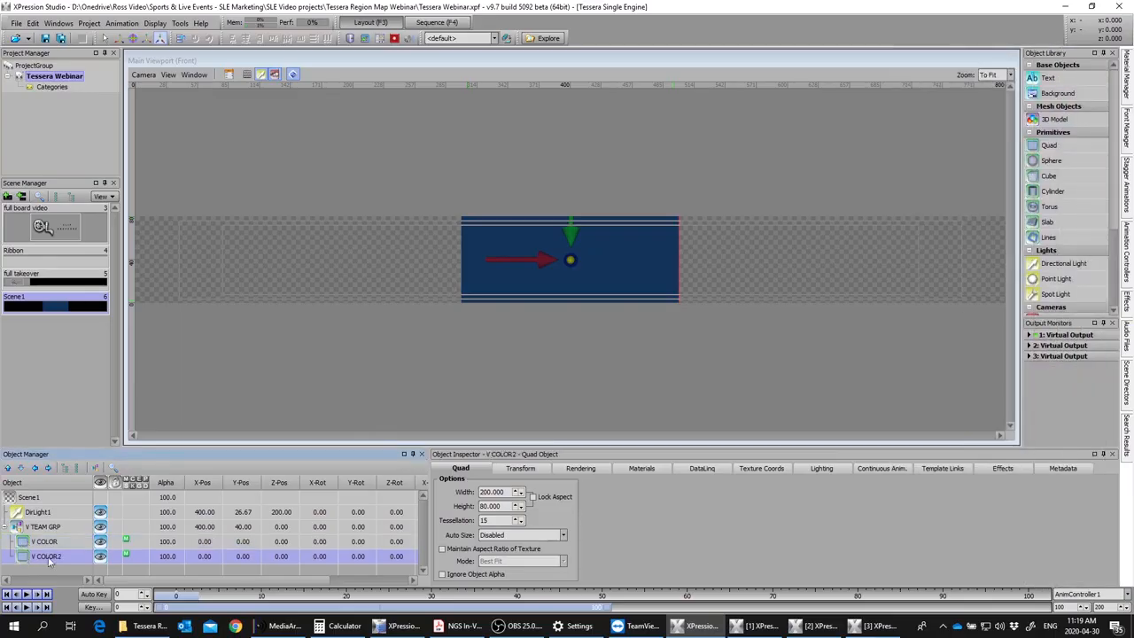
pyautogui.doubleClick(76, 556)
pyautogui.press('BackSpace')
pyautogui.press('BackSpace')
pyautogui.press('BackSpace')
pyautogui.press('BackSpace')
pyautogui.press('BackSpace')
pyautogui.press('BackSpace')
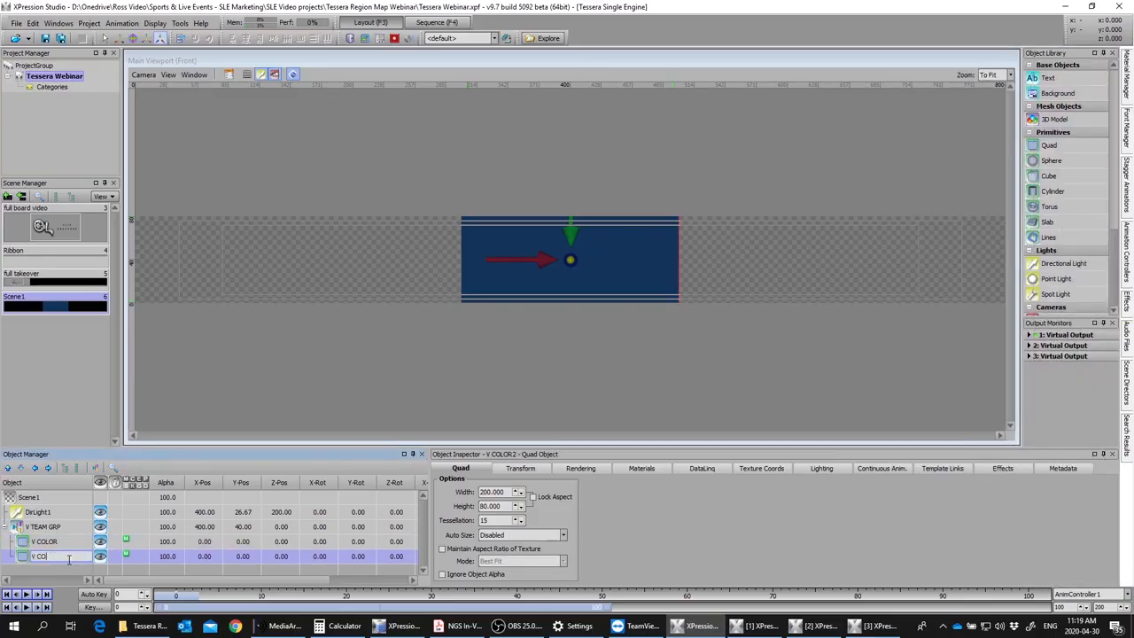
pyautogui.write('LOGO')
pyautogui.press('Return')
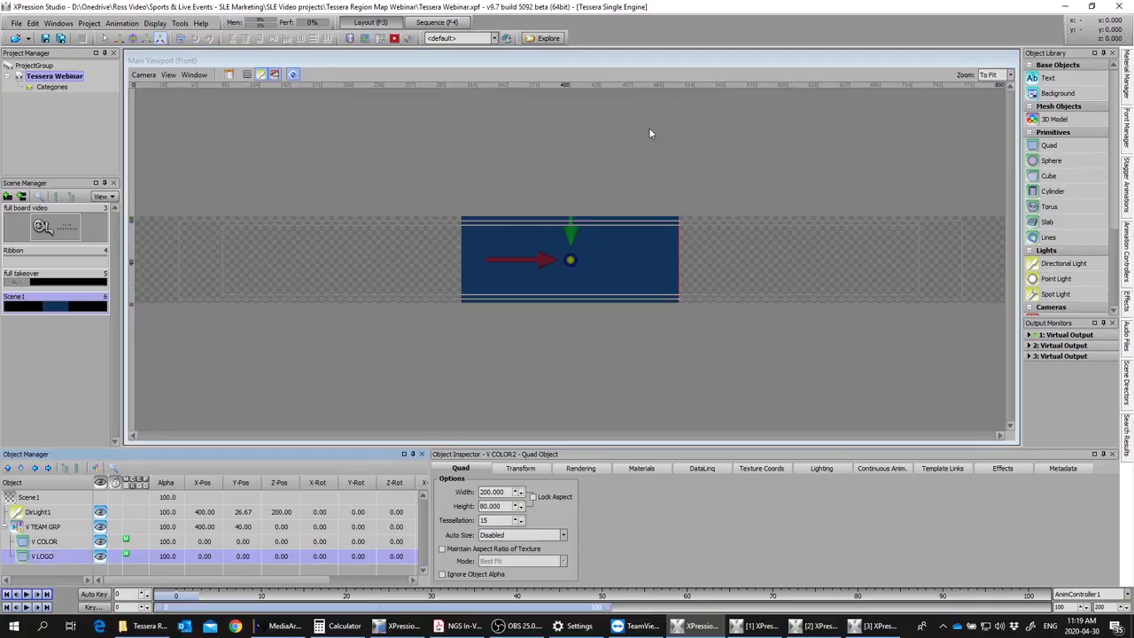
# Step: Add the SEA_Logo image as a new material in the LOGOS folder and apply it to the V LOGO quad
pyautogui.click(1124, 84)
pyautogui.rightClick(1078, 133)
pyautogui.moveTo(966, 156)
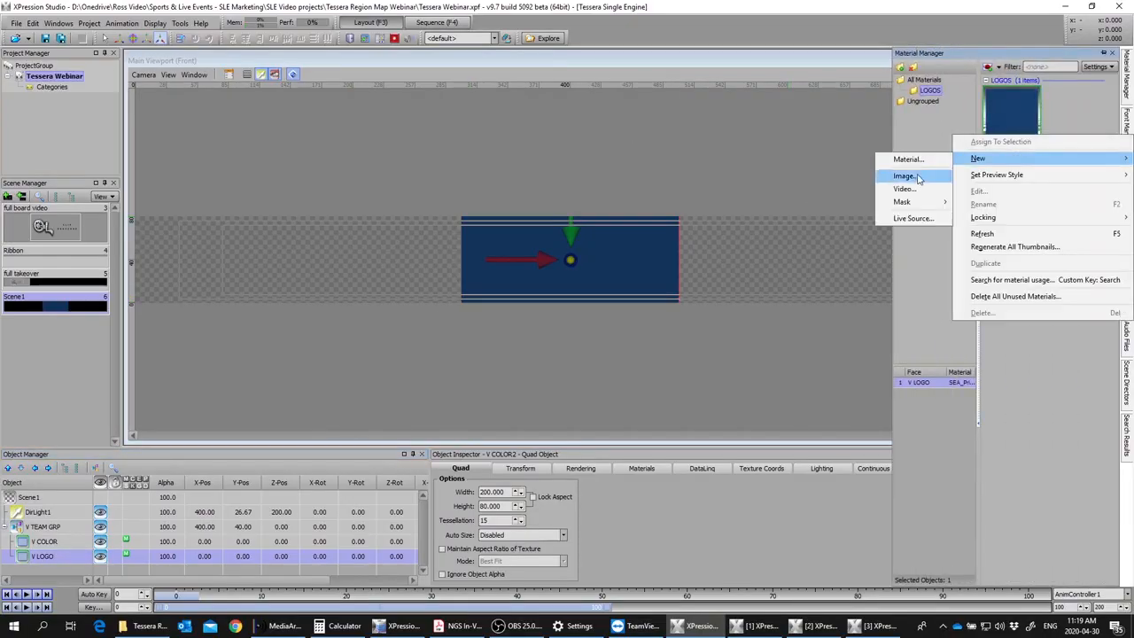
pyautogui.click(915, 178)
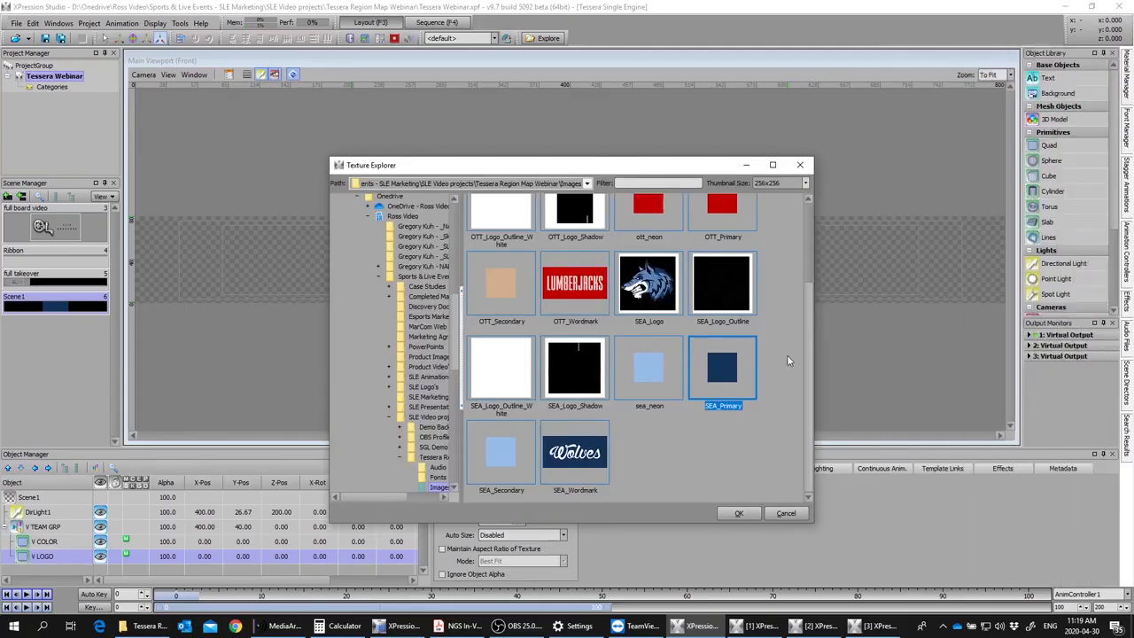
pyautogui.doubleClick(658, 301)
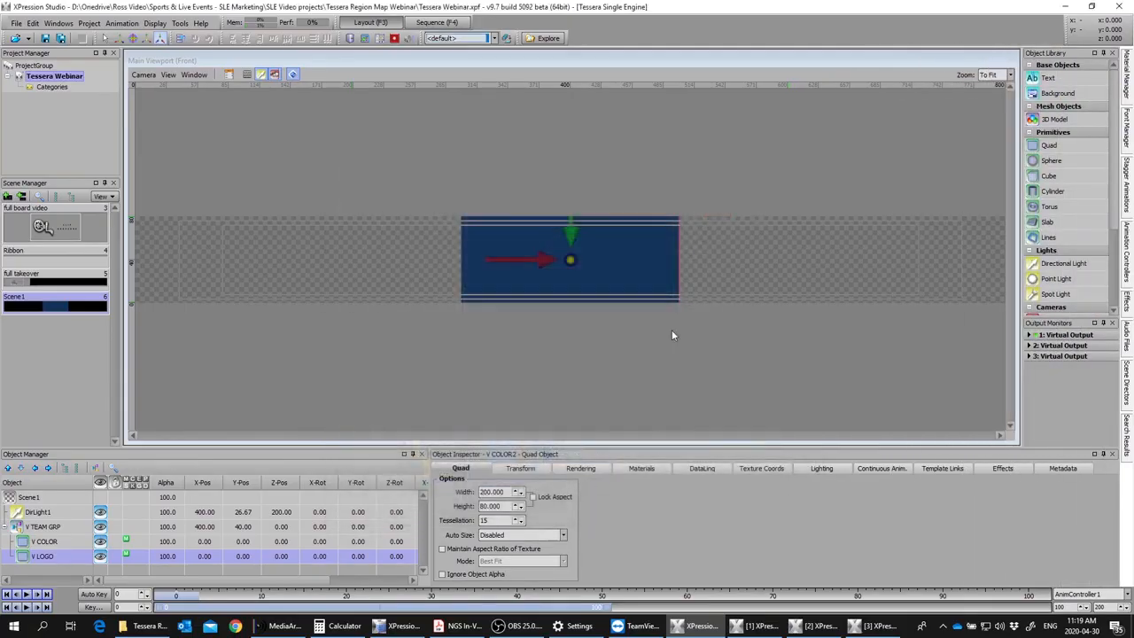
pyautogui.click(1124, 90)
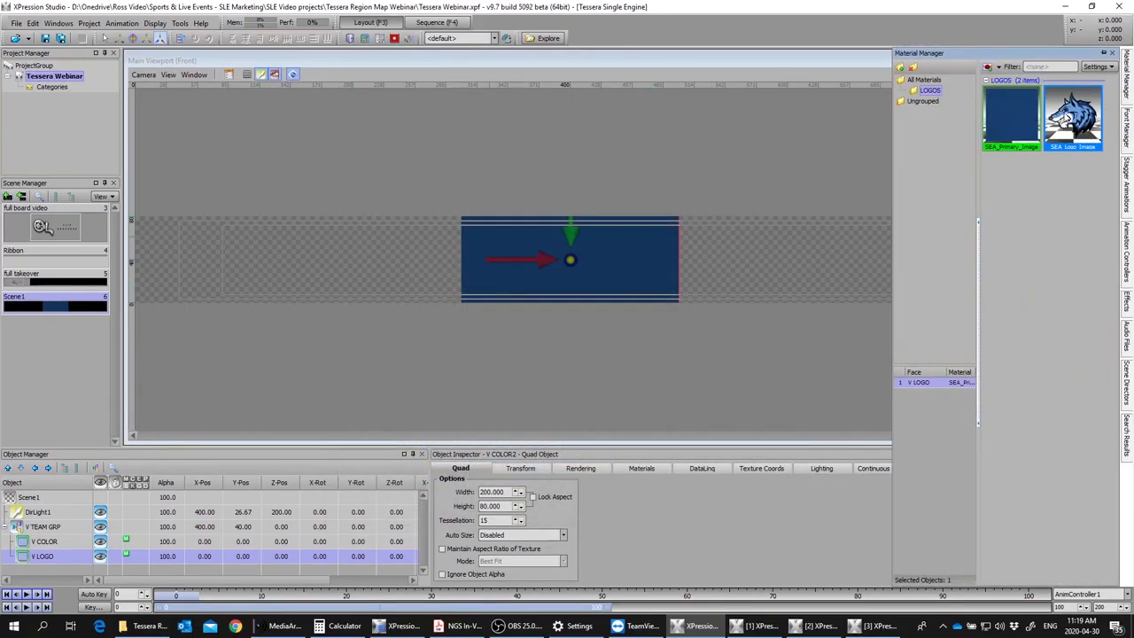
pyautogui.doubleClick(1068, 118)
# Step: Maintain V LOGO's texture aspect ratio and adjust its texture coordinates to a 0.610 XY scale and -0.341 X position
pyautogui.click(457, 550)
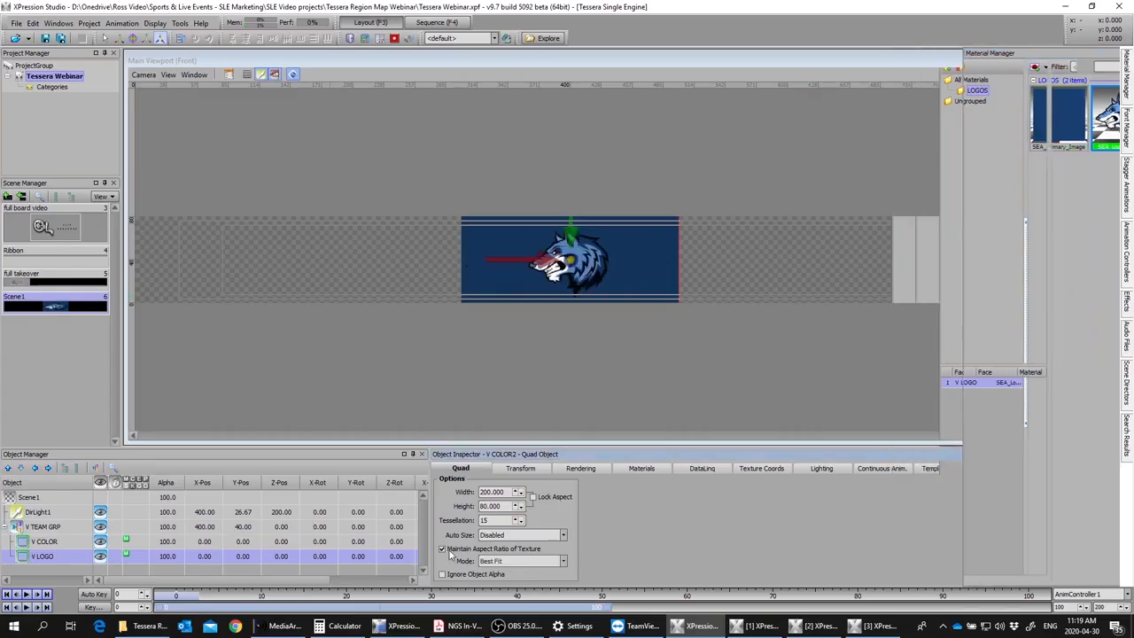
pyautogui.click(755, 470)
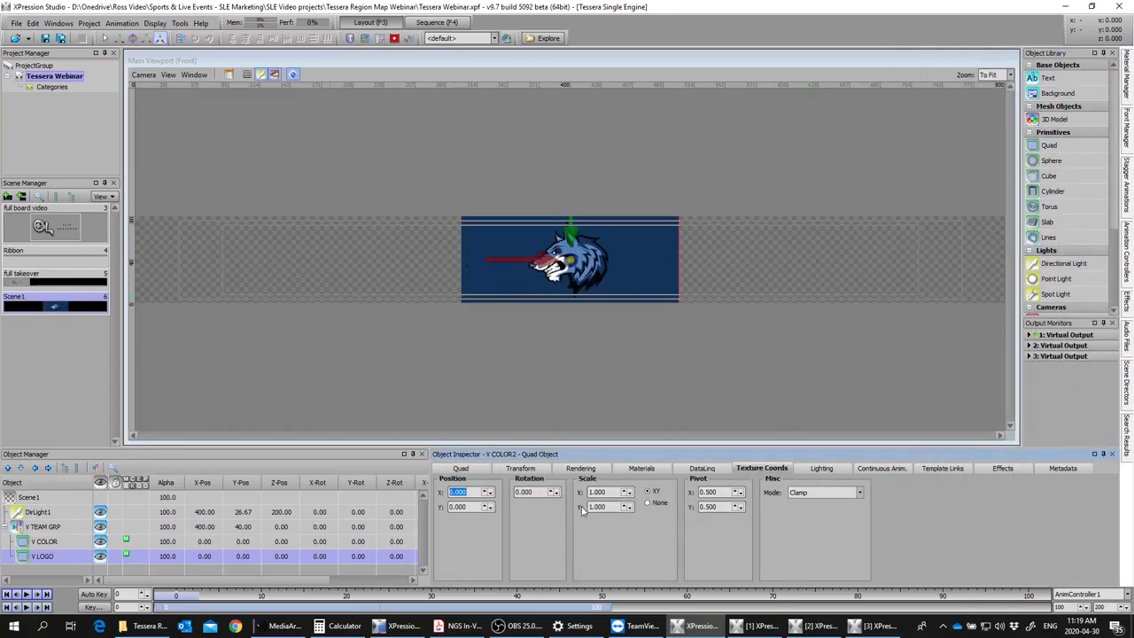
pyautogui.moveTo(630, 493); pyautogui.dragTo(630, 536)
pyautogui.moveTo(489, 492); pyautogui.dragTo(489, 545)
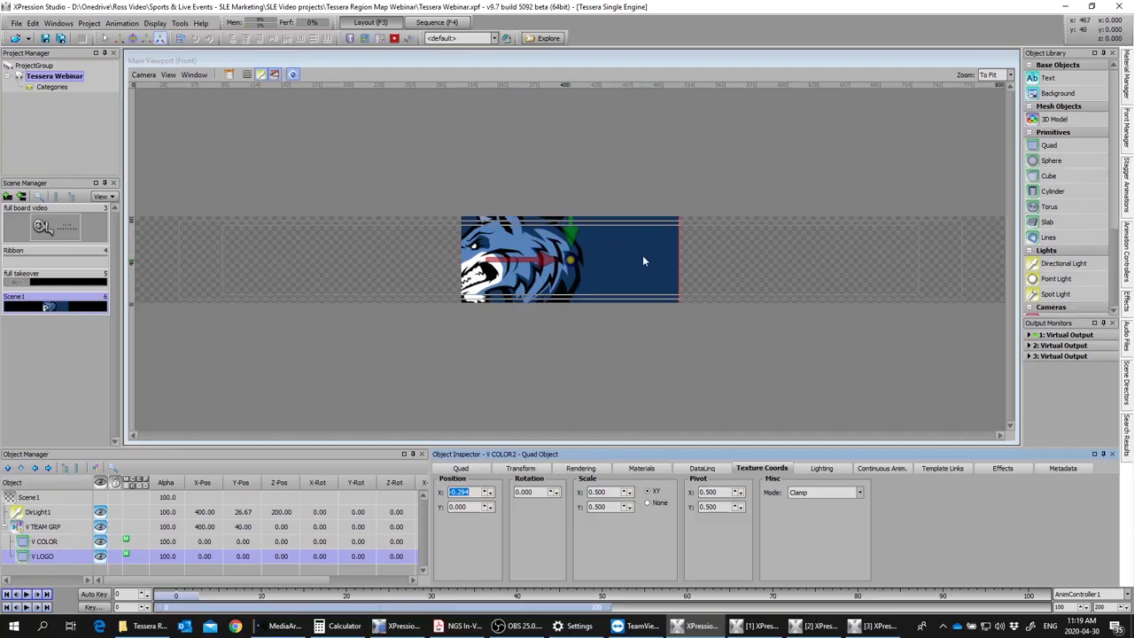
pyautogui.click(466, 492)
pyautogui.moveTo(466, 493); pyautogui.dragTo(449, 491)
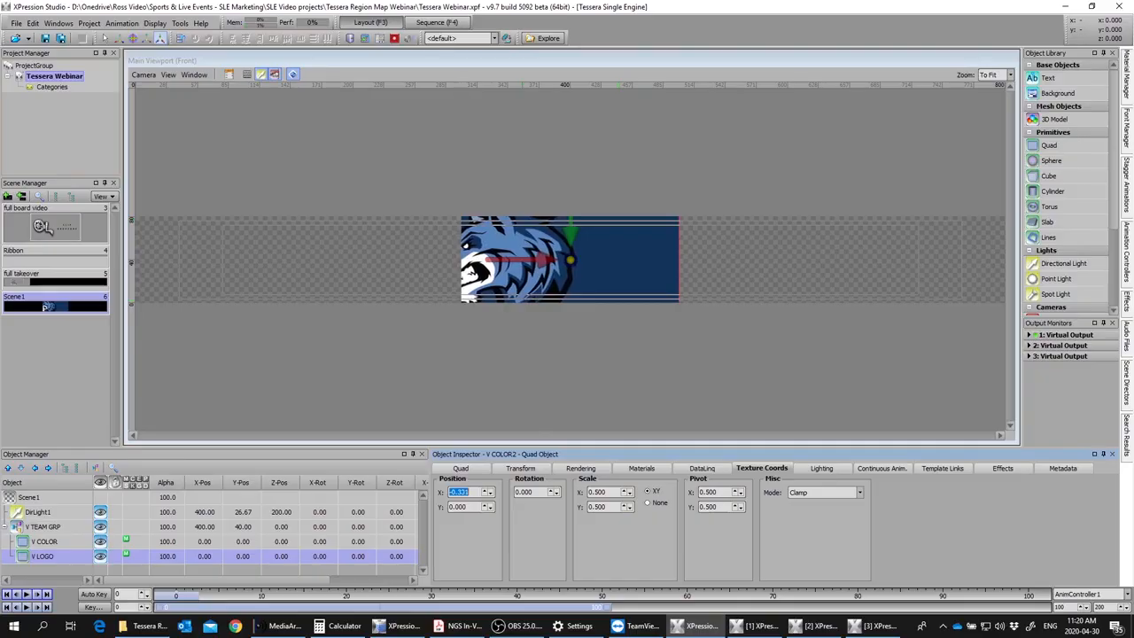
pyautogui.moveTo(615, 495); pyautogui.dragTo(617, 493)
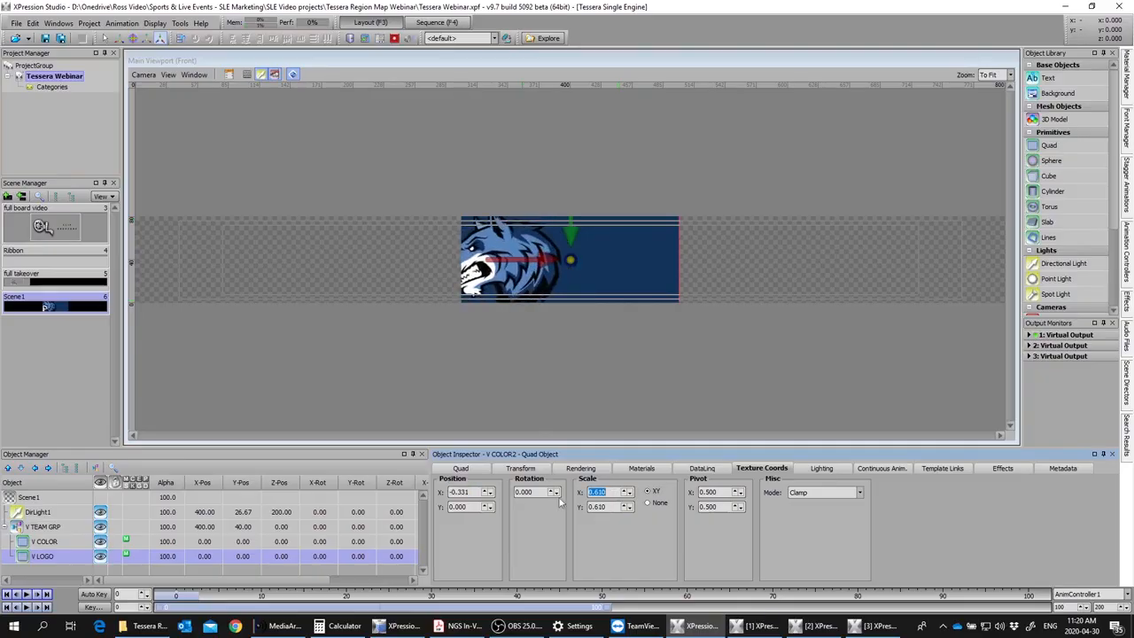
pyautogui.moveTo(468, 493); pyautogui.dragTo(459, 493)
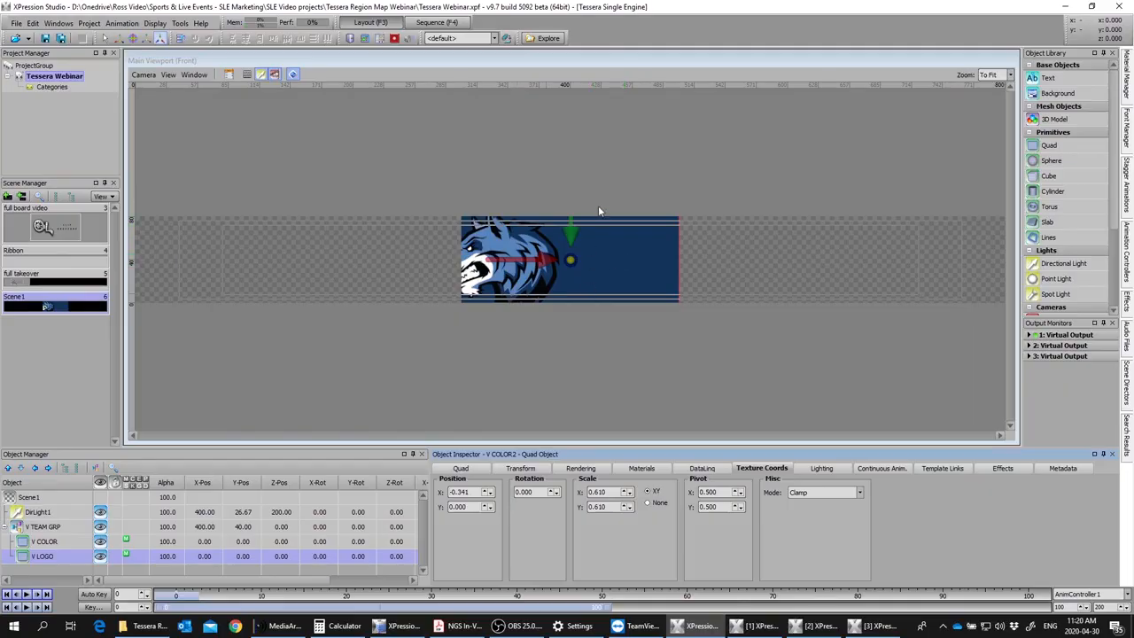
# Step: Duplicate the V LOGO quad and add the SimpleReflection image as a new material in the LOGOS folder
pyautogui.click(36, 560)
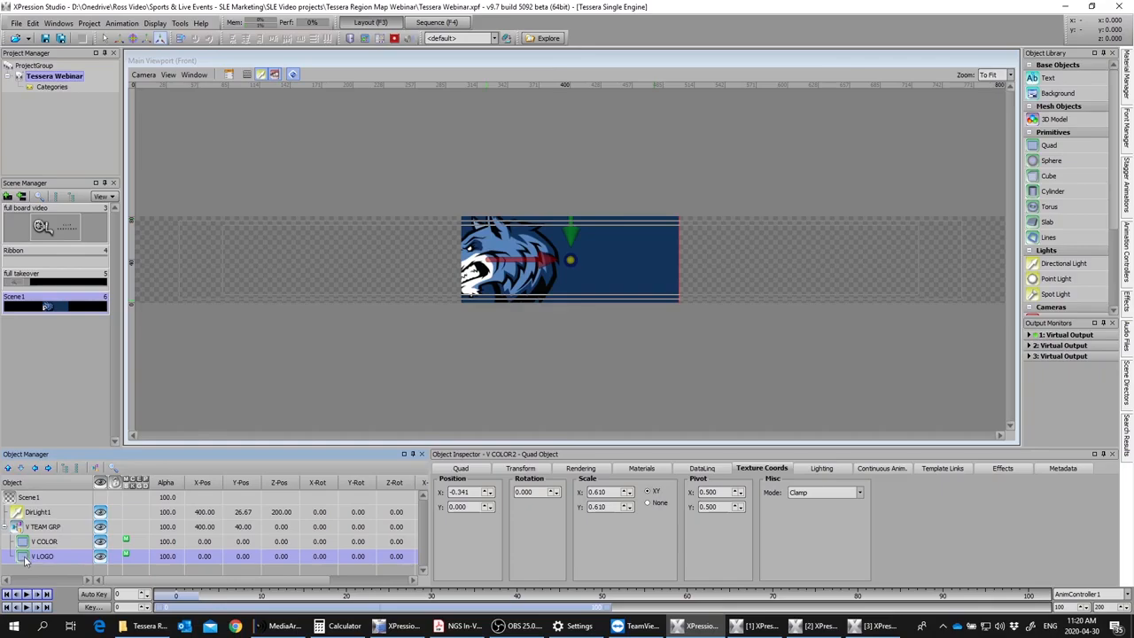
pyautogui.hotkey('ctrl', 'd')
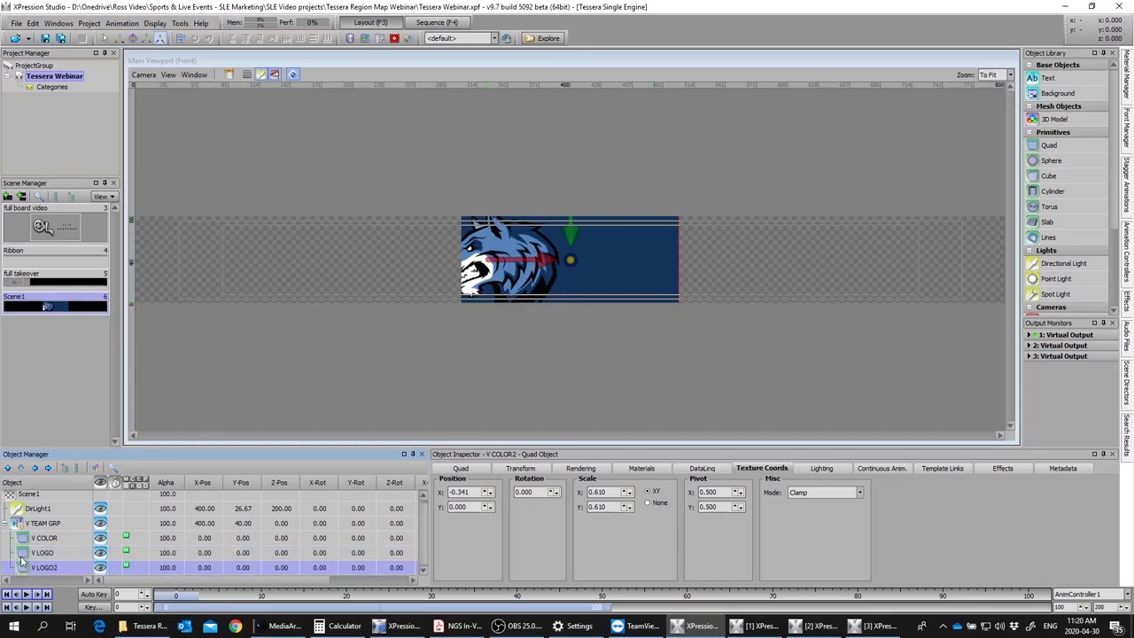
pyautogui.click(1126, 84)
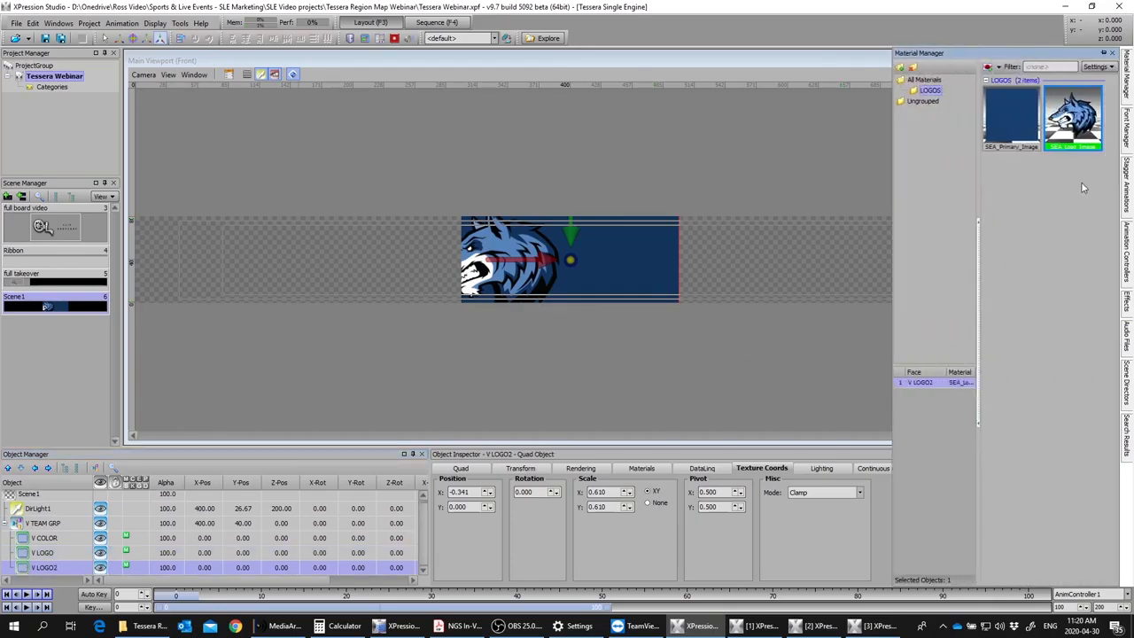
pyautogui.rightClick(1083, 188)
pyautogui.moveTo(1001, 224)
pyautogui.moveTo(978, 207)
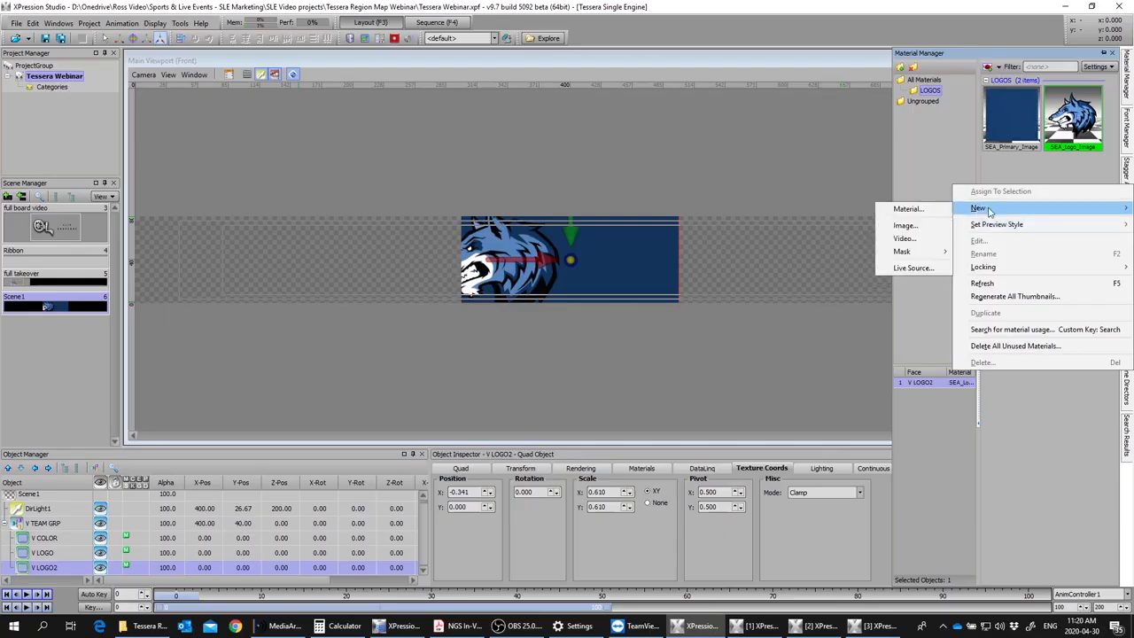
pyautogui.click(913, 226)
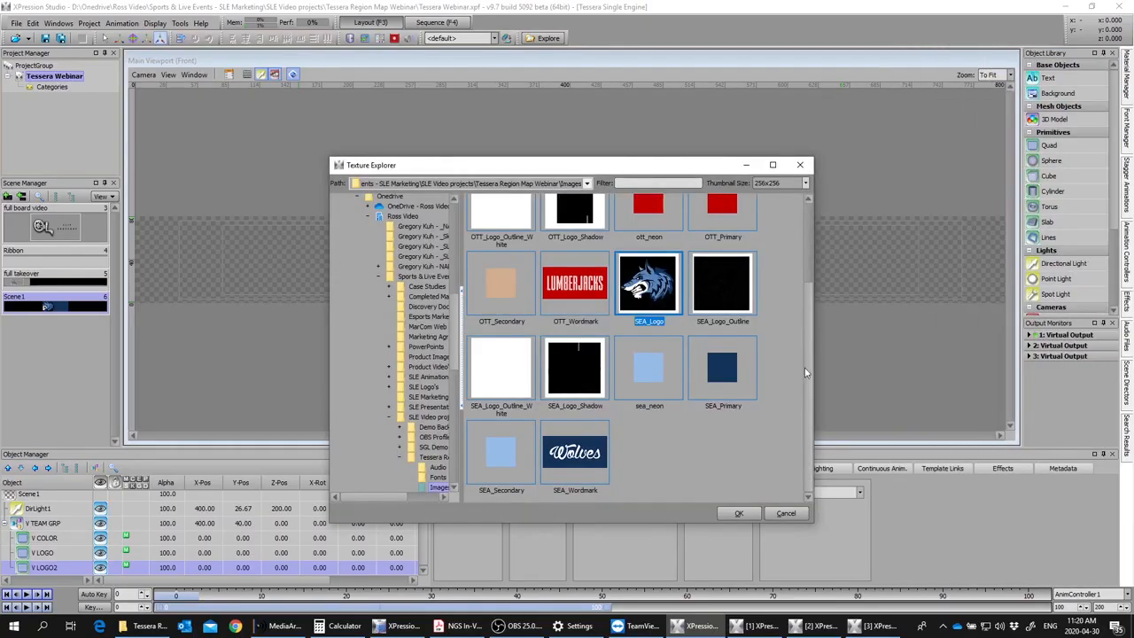
pyautogui.scroll(3, 812, 302)
pyautogui.click(592, 238)
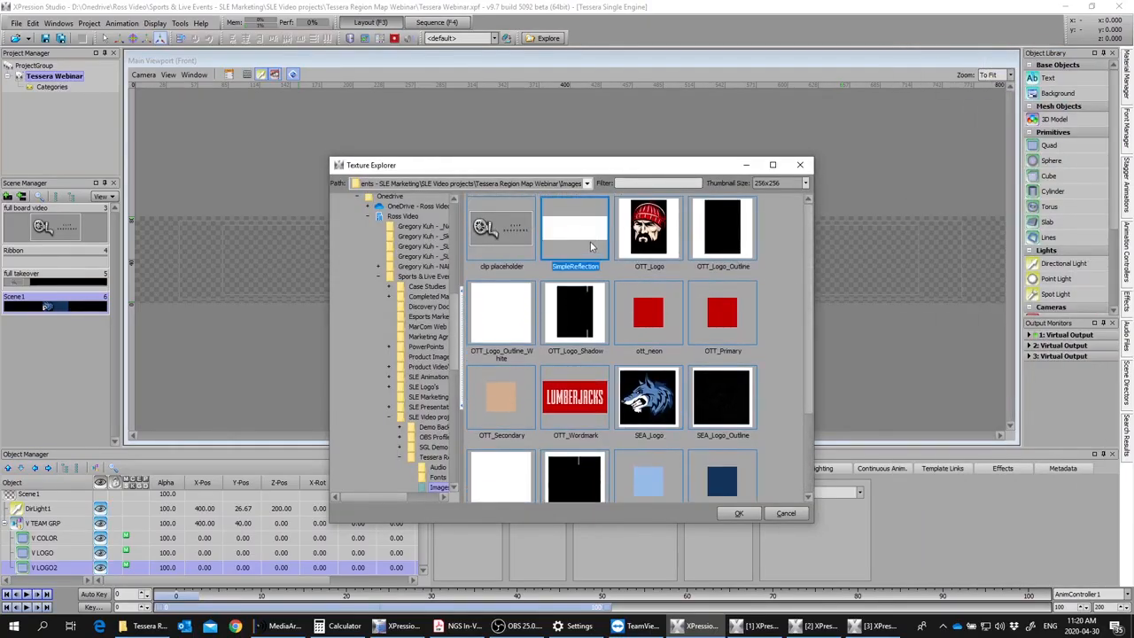
pyautogui.doubleClick(590, 240)
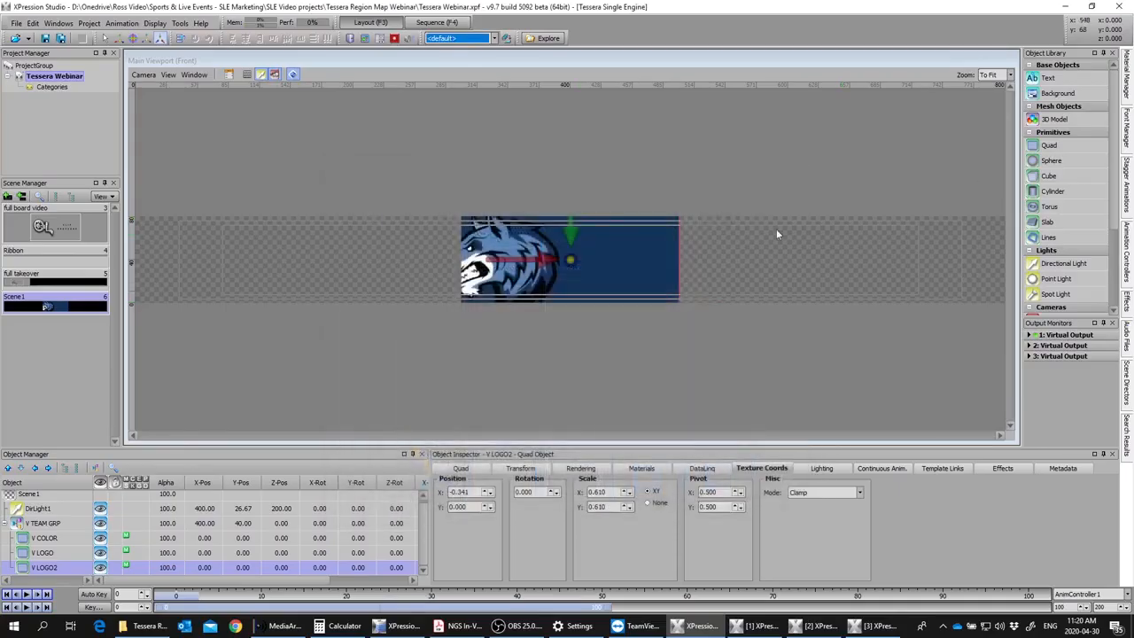
# Step: Set the SimpleReflection material's layer blending mode to Additive where Alpha
pyautogui.moveTo(1126, 79)
pyautogui.rightClick(1002, 188)
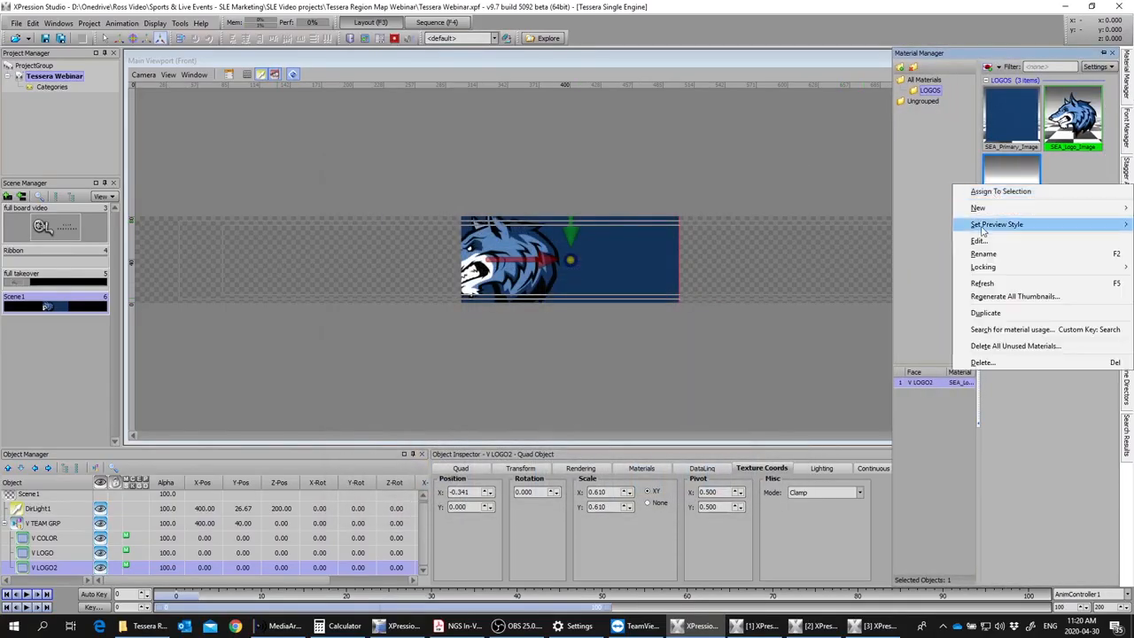
pyautogui.click(1004, 241)
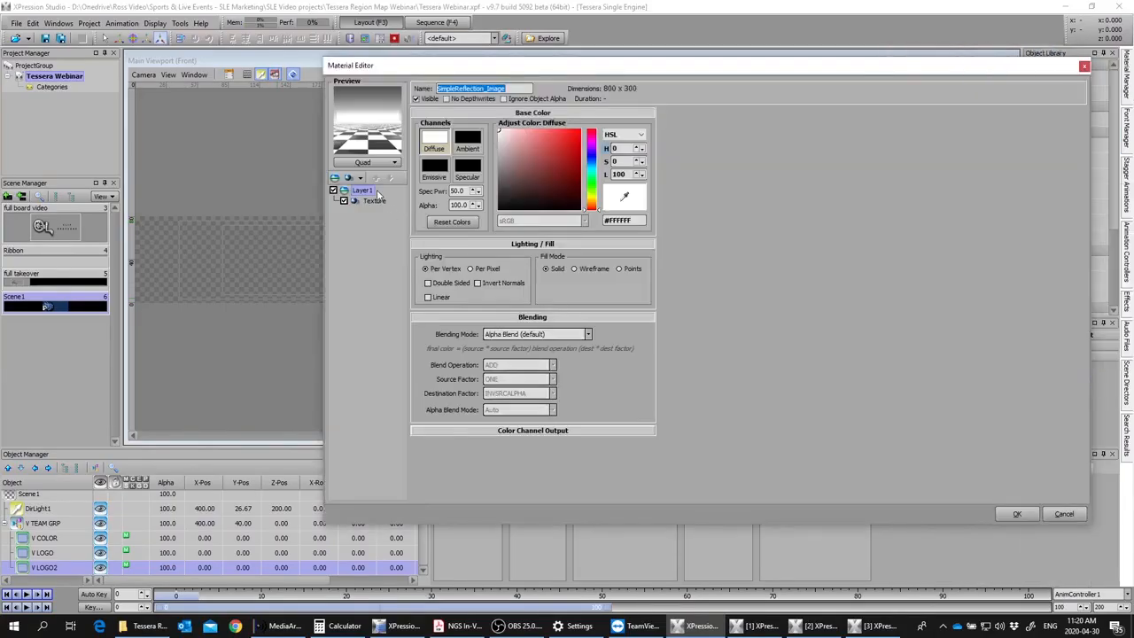
pyautogui.click(516, 334)
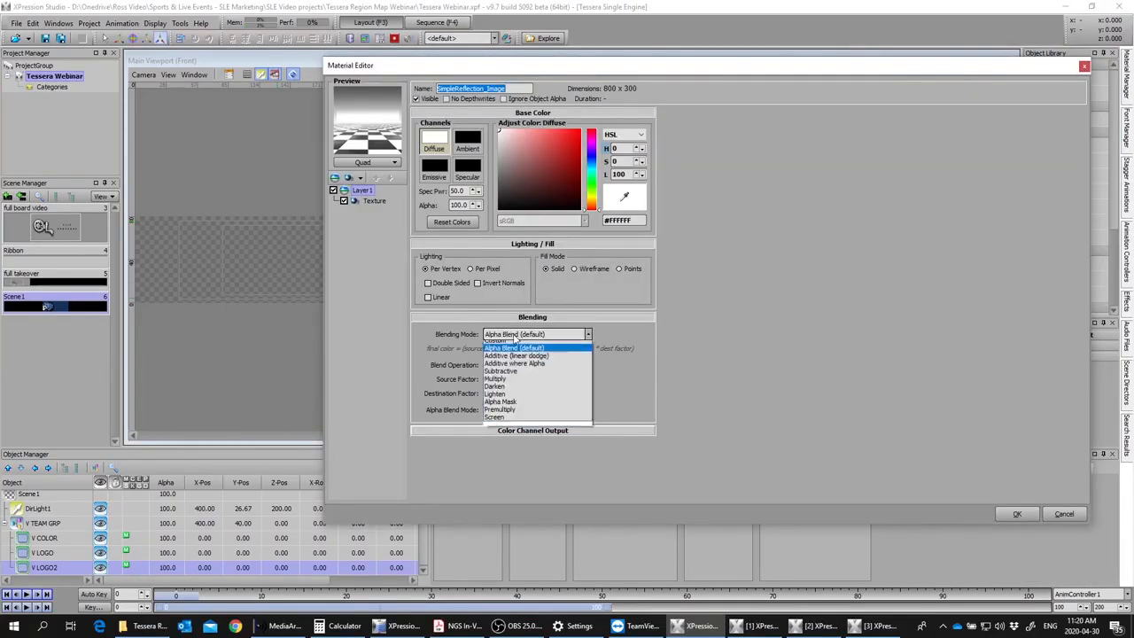
pyautogui.click(517, 368)
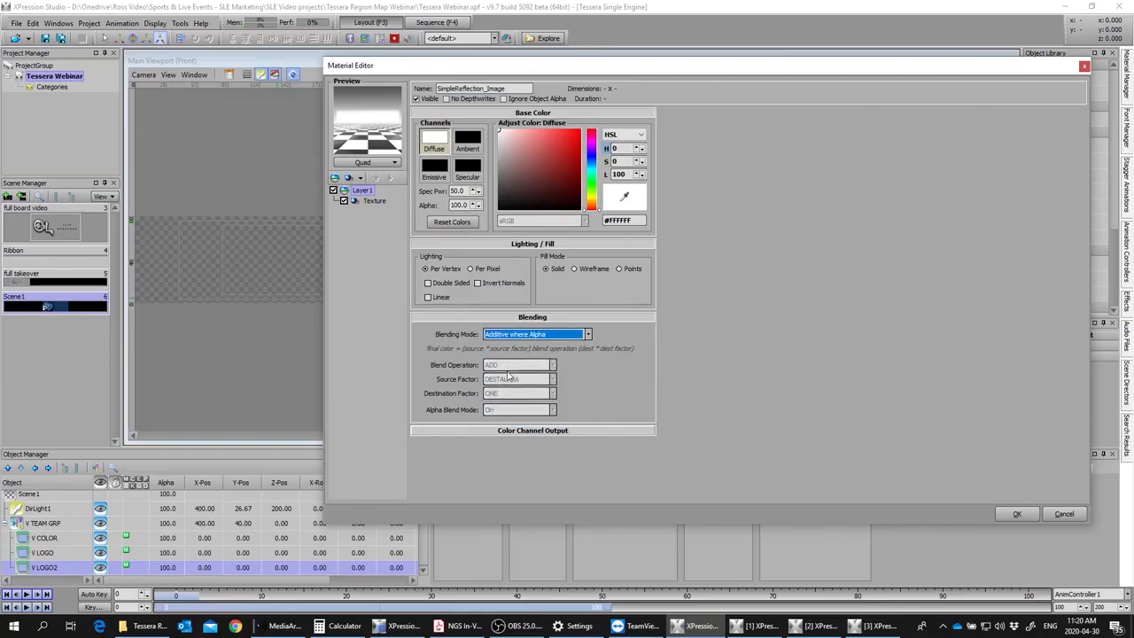
pyautogui.click(1017, 514)
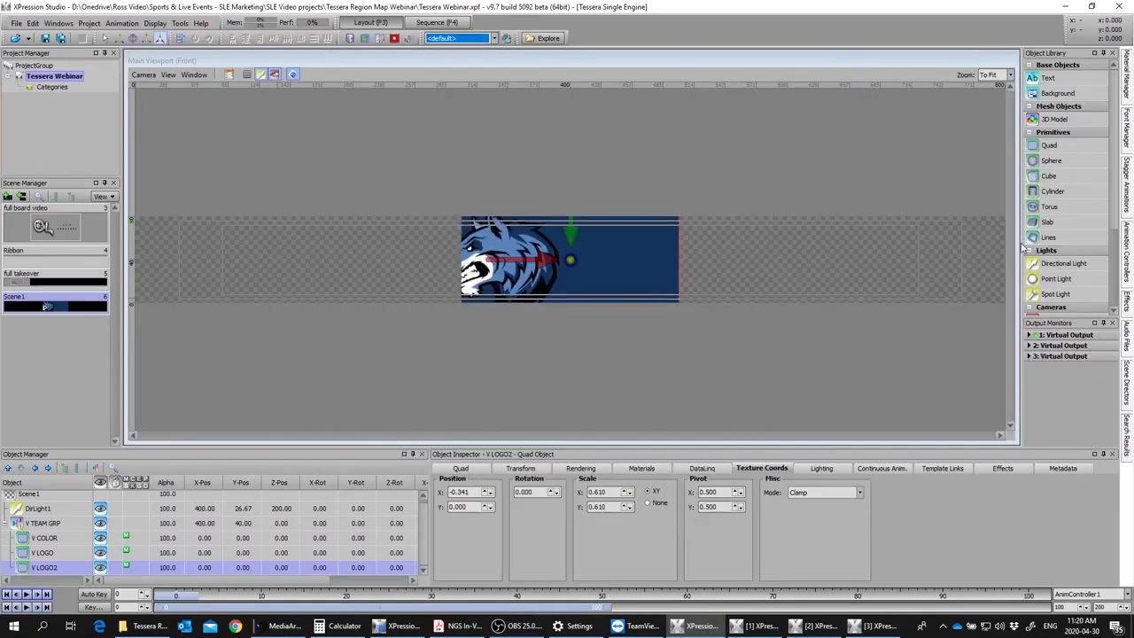
# Step: Apply the SimpleReflection material to the V LOGO2 quad and set its texture X position to 0
pyautogui.click(1126, 97)
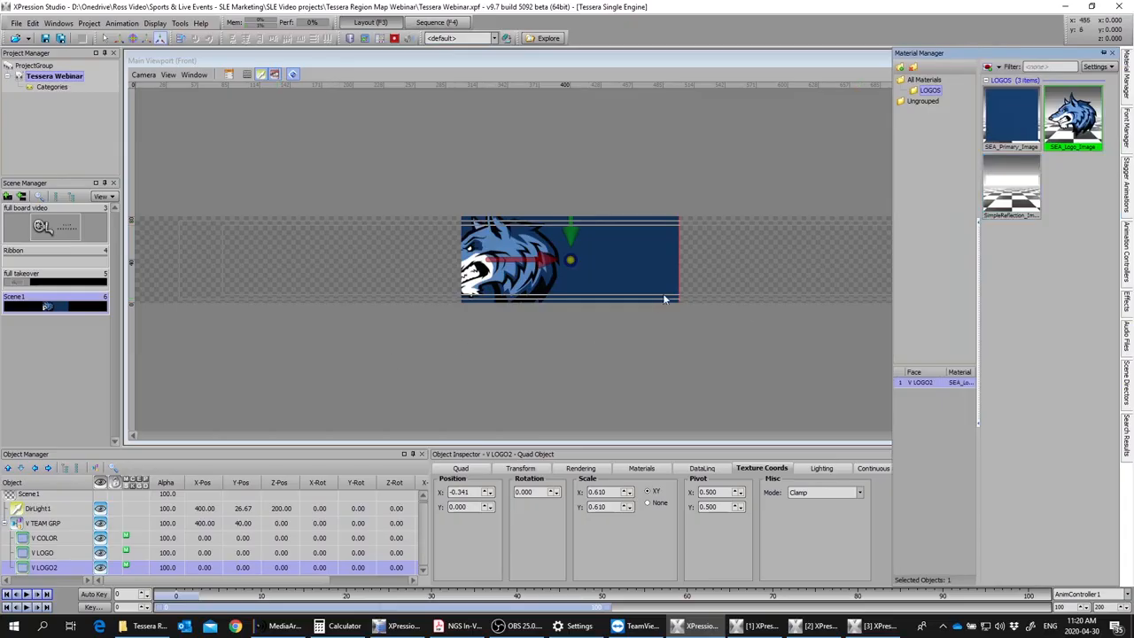
pyautogui.doubleClick(1021, 202)
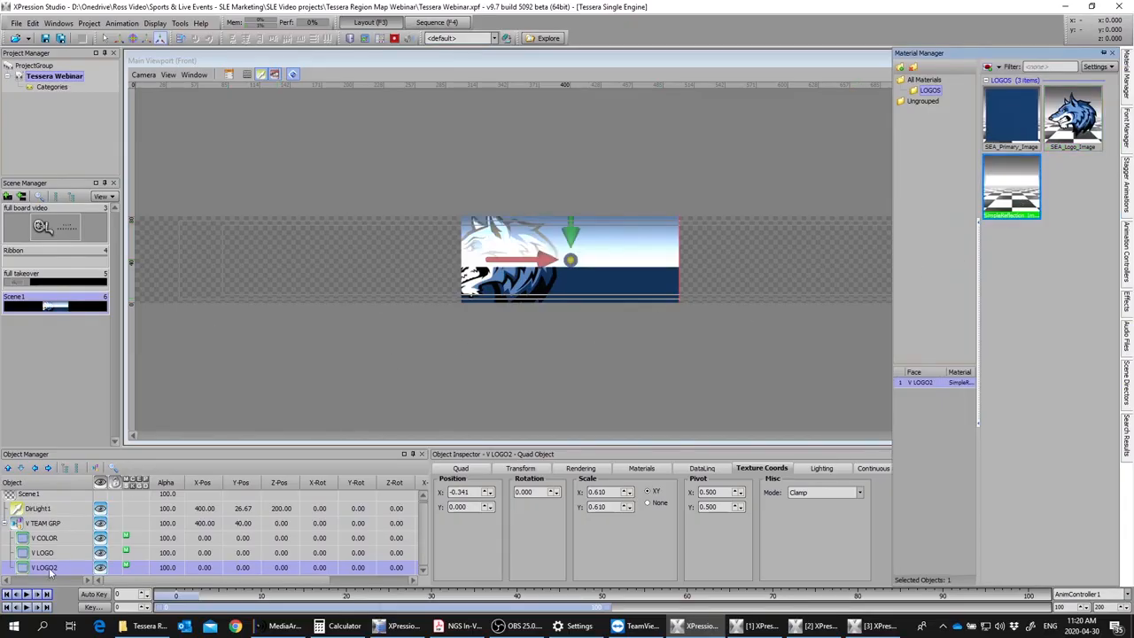
pyautogui.moveTo(468, 494); pyautogui.dragTo(397, 495)
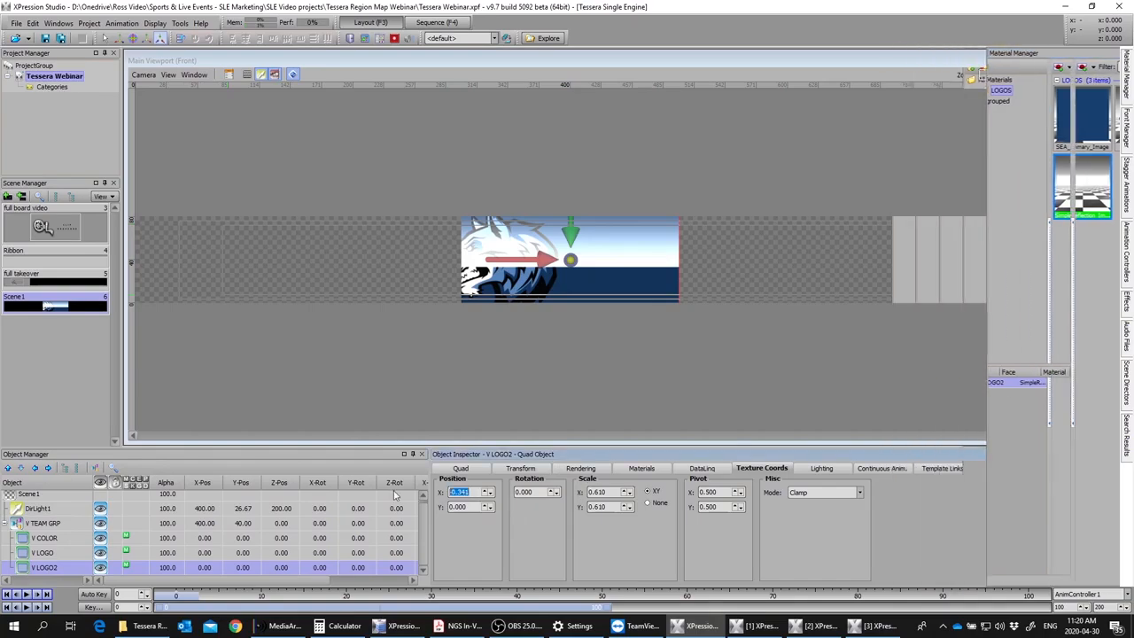
pyautogui.write('0')
# Step: Set the V LOGO2 quad's alpha to 20
pyautogui.click(51, 572)
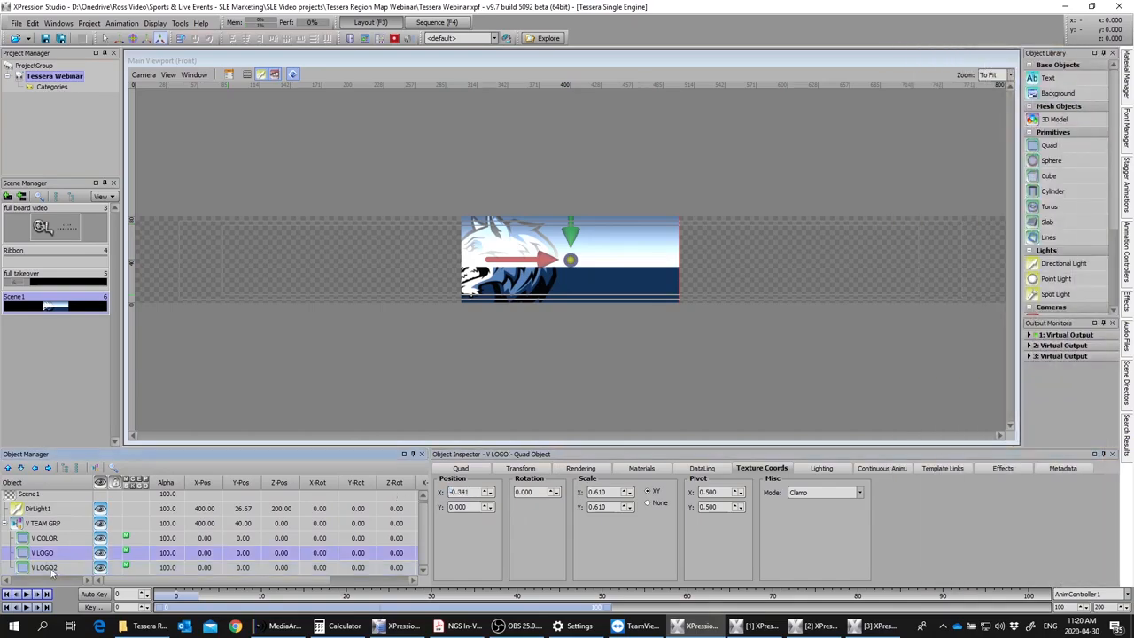
pyautogui.doubleClick(171, 570)
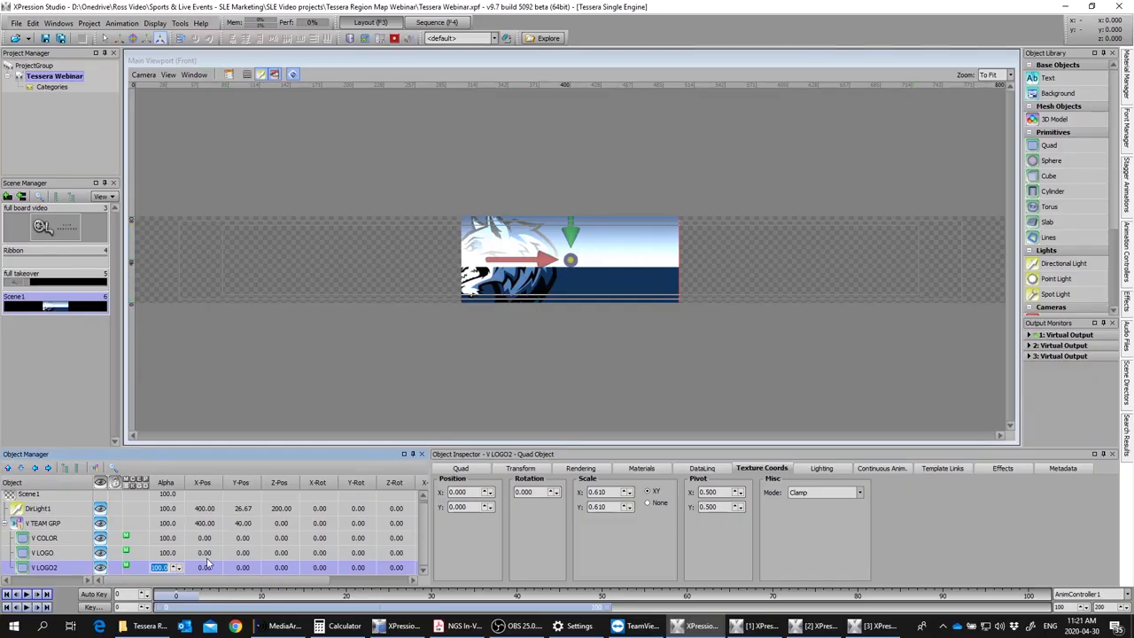
pyautogui.write('20')
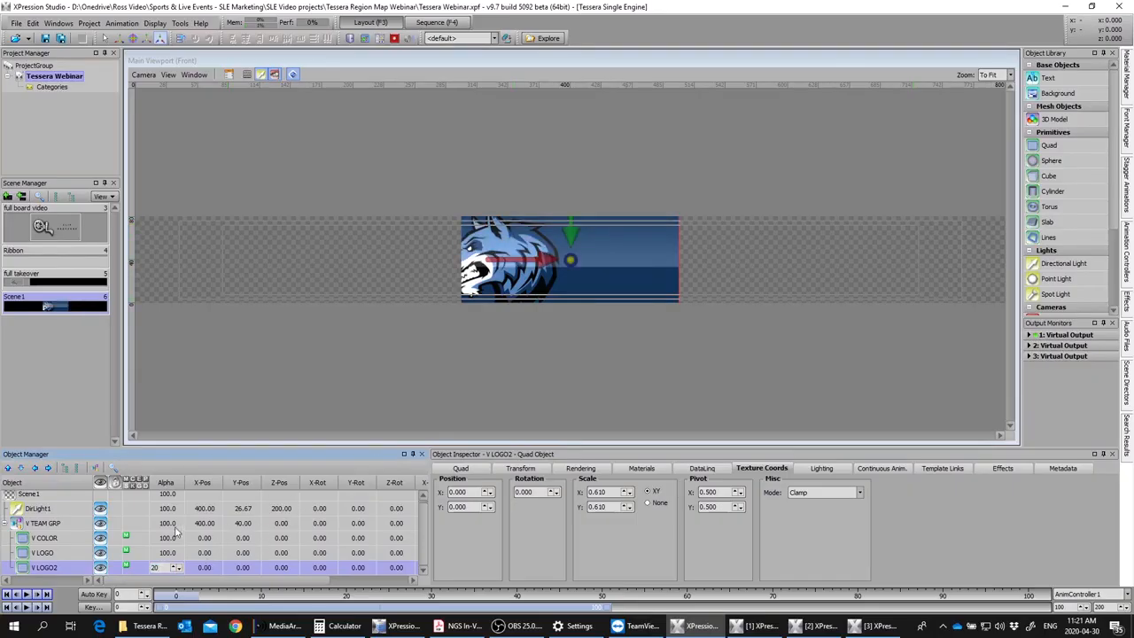
pyautogui.write('30')
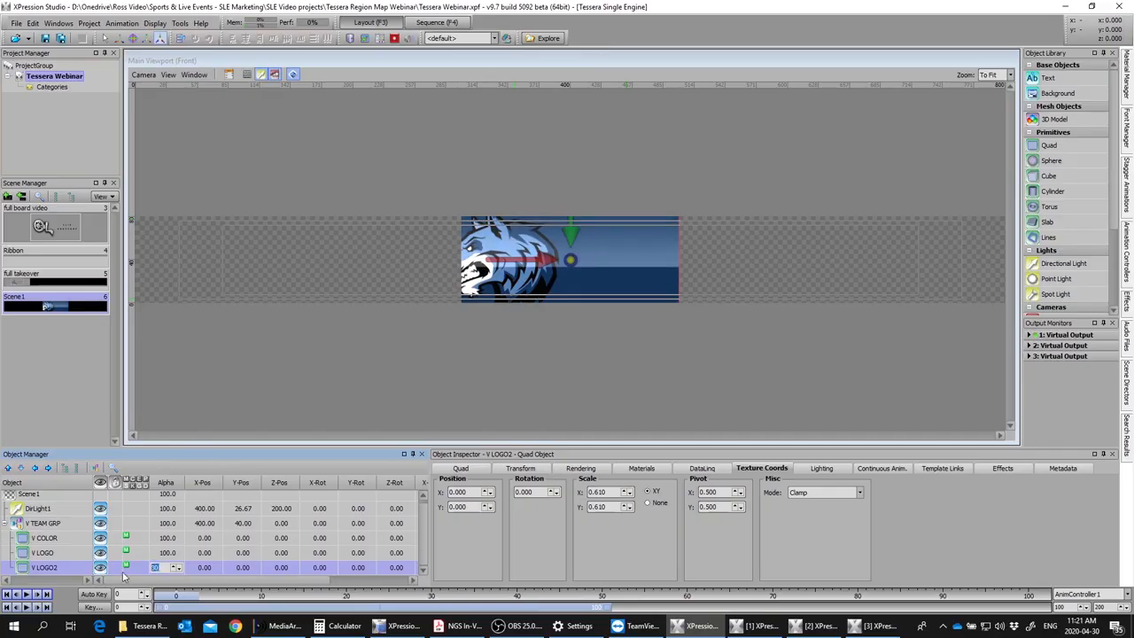
pyautogui.write('20')
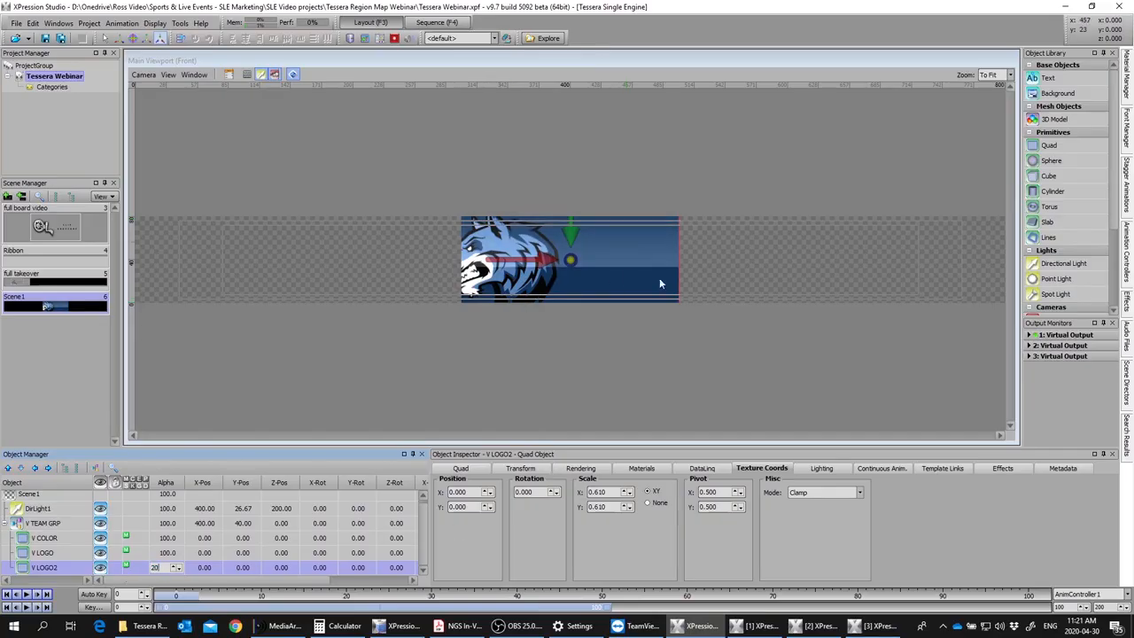
pyautogui.click(716, 271)
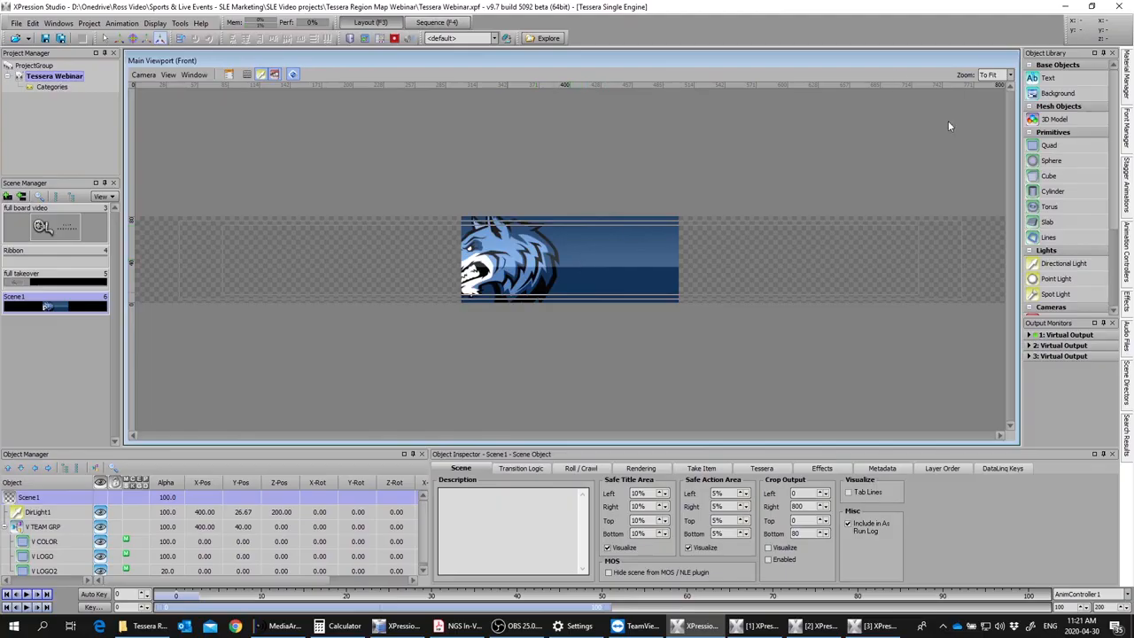
# Step: Add a text object to the scene with the Arial style set to Black and small caps set to 100%
pyautogui.doubleClick(1048, 79)
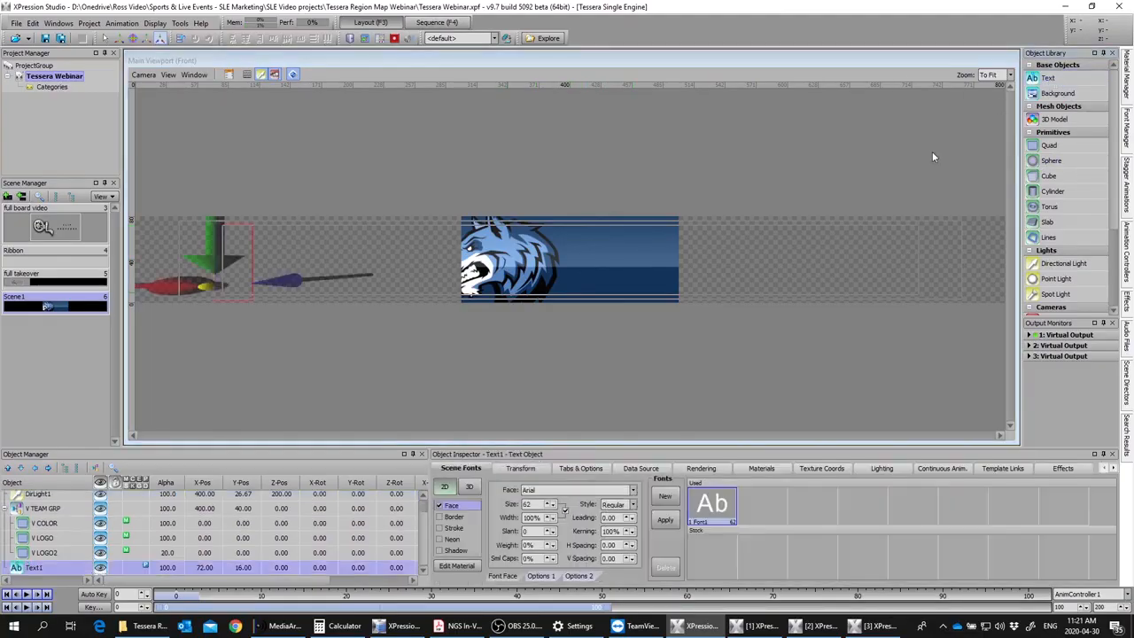
pyautogui.click(632, 505)
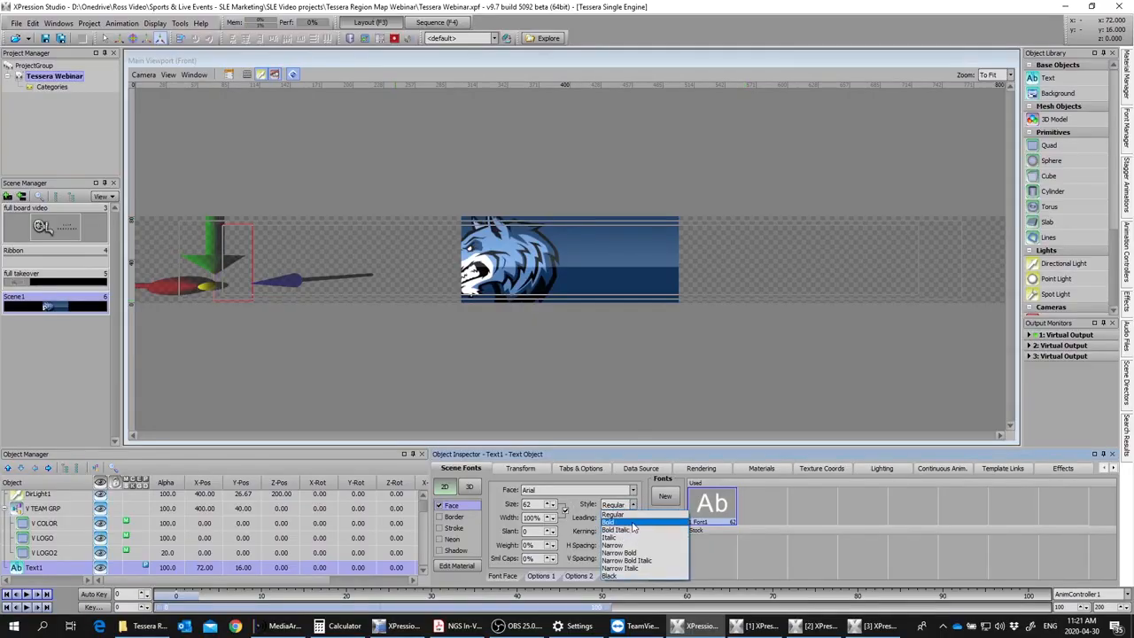
pyautogui.click(619, 576)
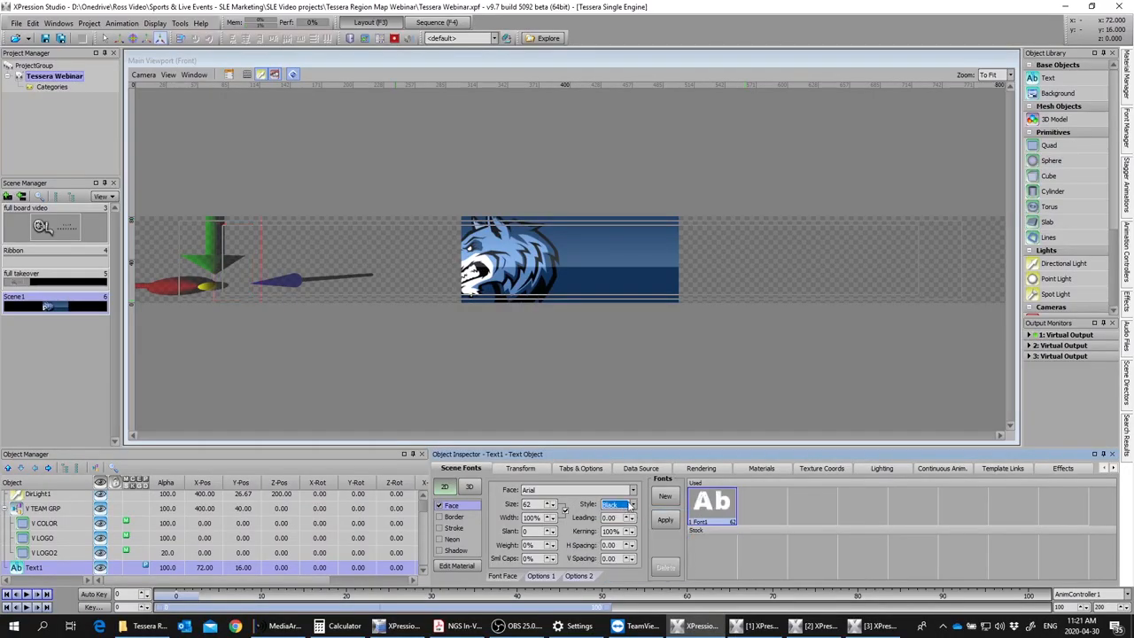
pyautogui.click(538, 559)
pyautogui.write('100')
# Step: Set the text object's first tab alignment to Center and its X position to 0
pyautogui.click(524, 468)
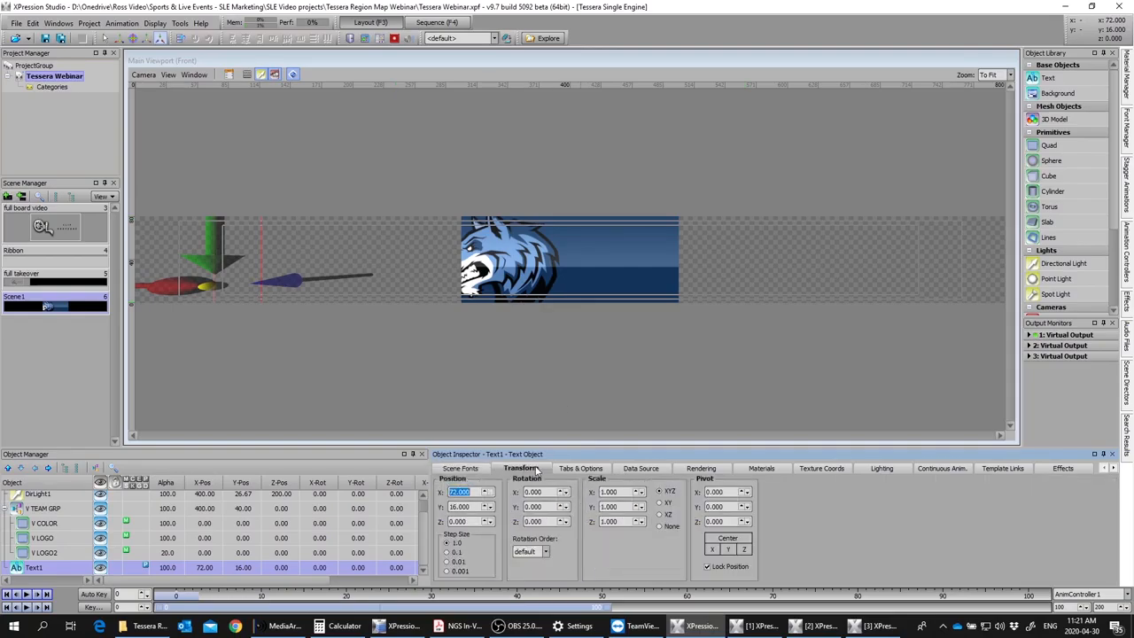
pyautogui.click(583, 467)
pyautogui.click(593, 503)
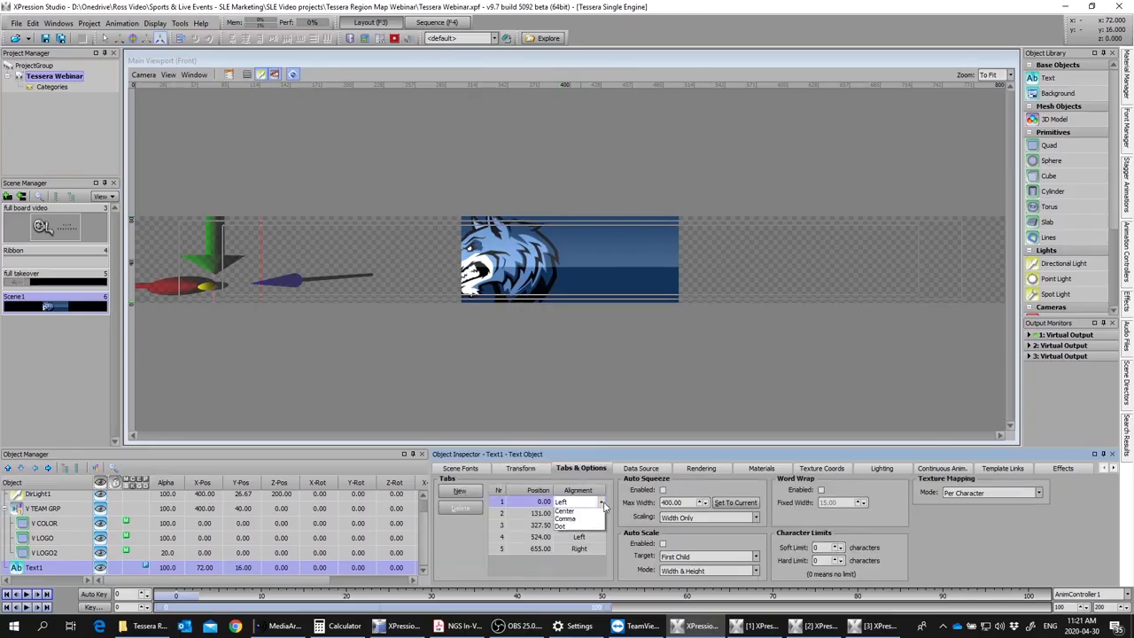
pyautogui.click(578, 523)
pyautogui.click(523, 468)
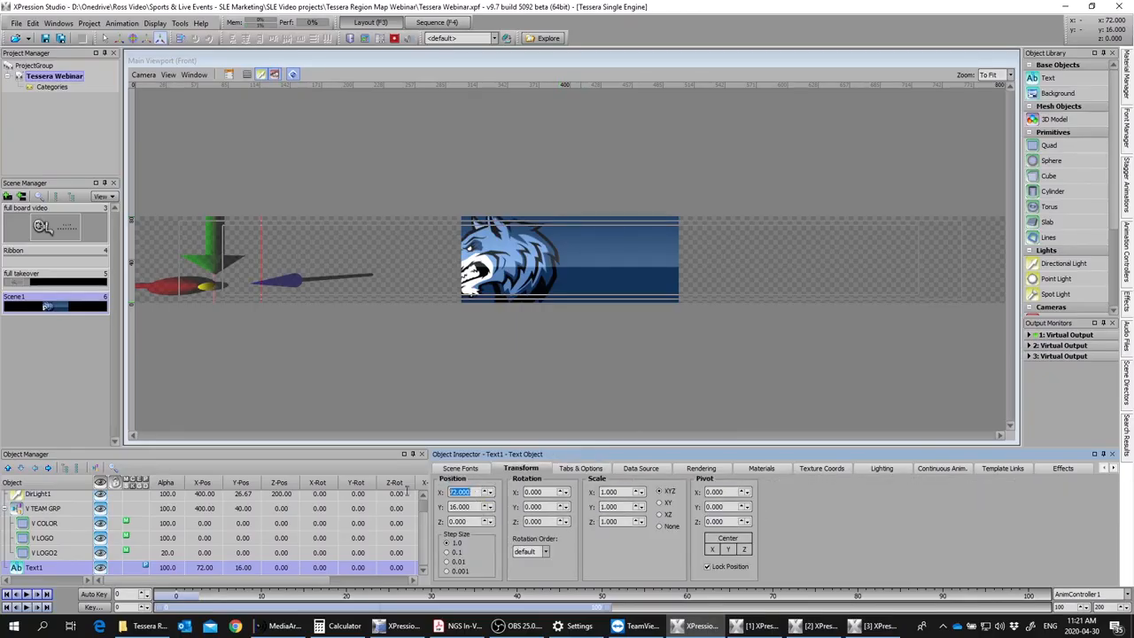
pyautogui.write('0')
pyautogui.press('Return')
# Step: Move the text object into V TEAM GRP between V LOGO and V LOGO2, and rename V LOGO2 as V GLOSS
pyautogui.moveTo(35, 568); pyautogui.dragTo(50, 509)
pyautogui.moveTo(42, 569); pyautogui.dragTo(41, 548)
pyautogui.click(46, 568)
pyautogui.click(46, 568)
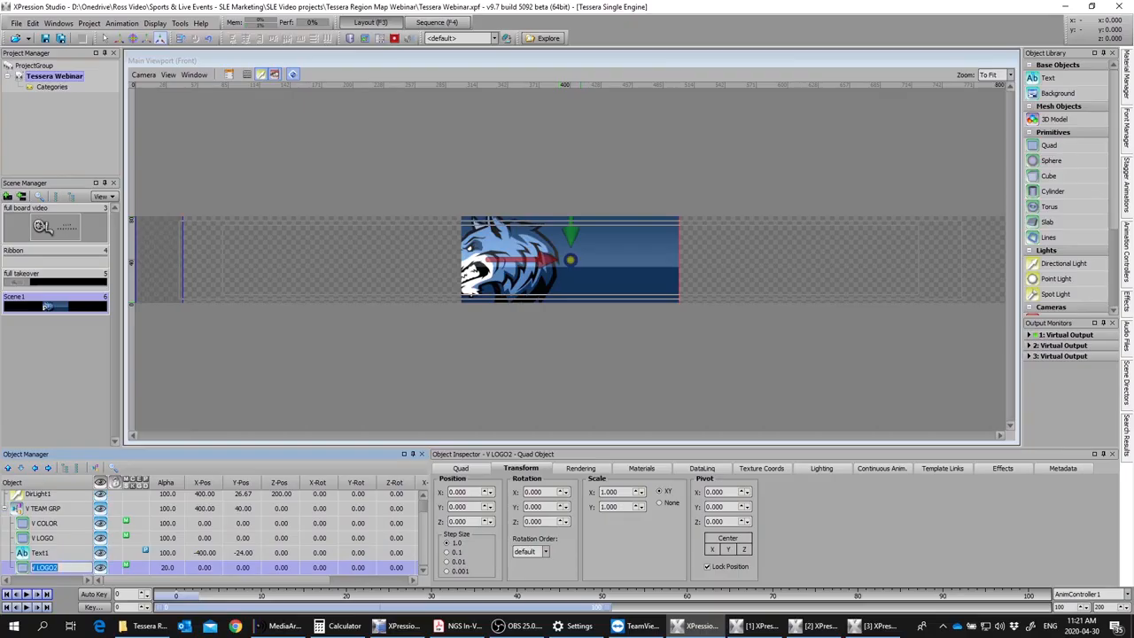
pyautogui.write('V GLOSS')
# Step: Rename the text object in V TEAM GRP as V SCORE
pyautogui.click(40, 555)
pyautogui.click(64, 554)
pyautogui.moveTo(64, 554); pyautogui.dragTo(21, 553)
pyautogui.write('V ')
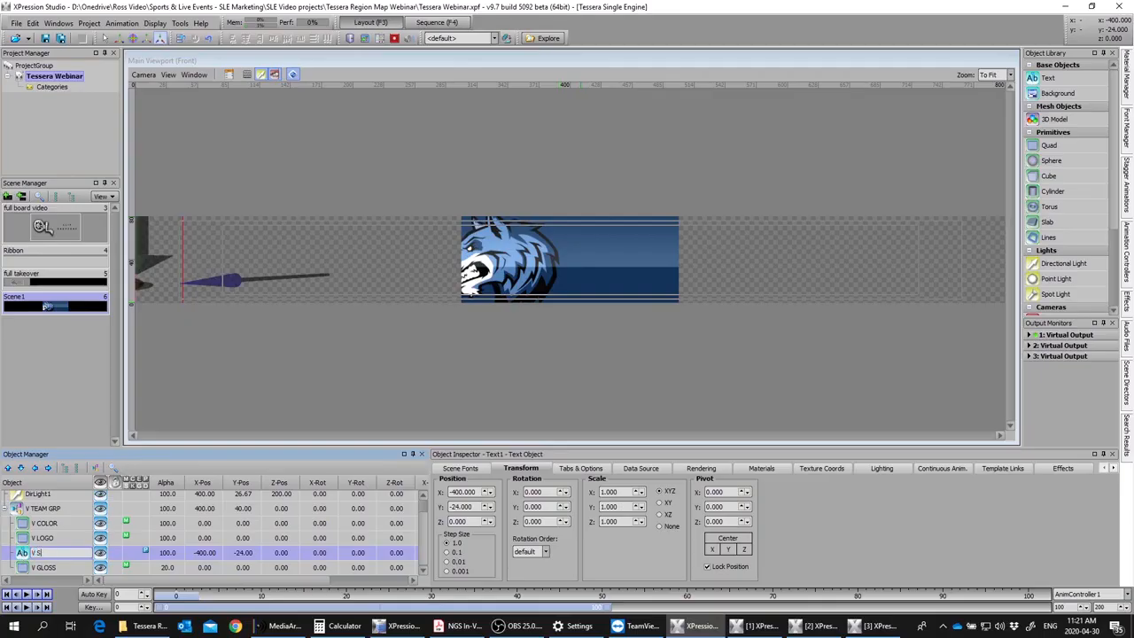
pyautogui.write('SCORE')
pyautogui.click(40, 567)
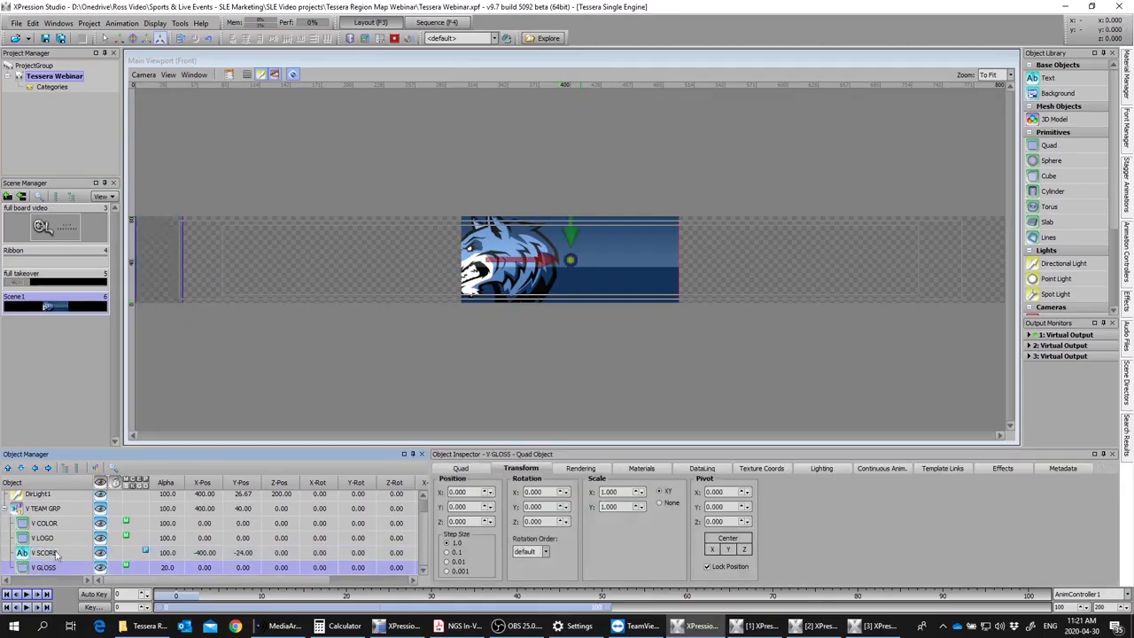
# Step: Enter 0 as the V SCORE text and move it to an X position of 41 beside the logo
pyautogui.click(58, 556)
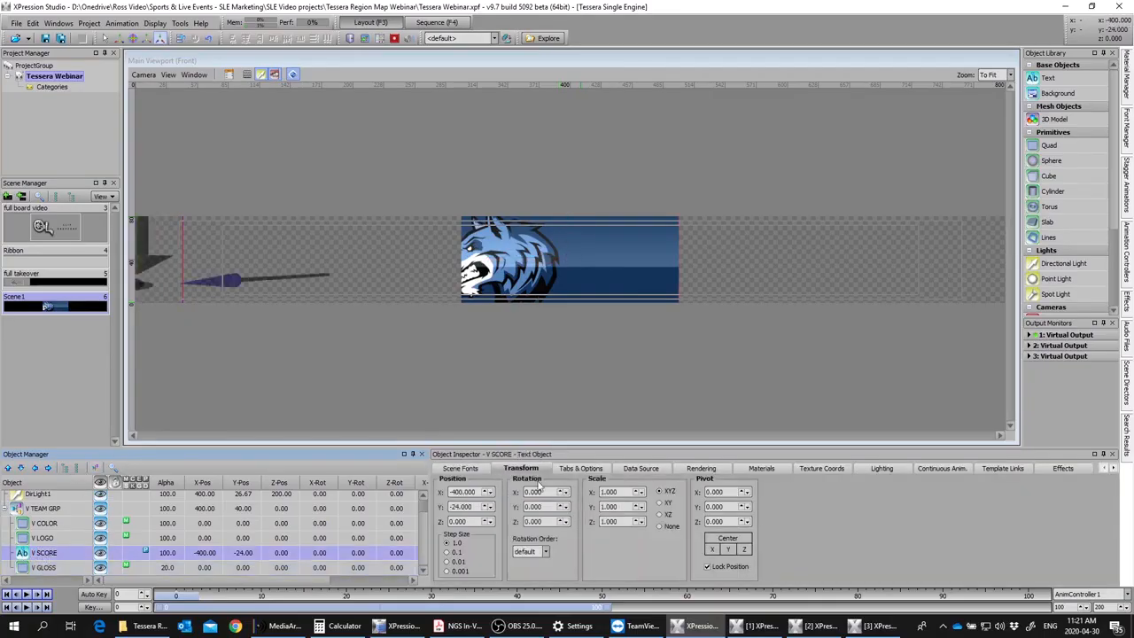
pyautogui.moveTo(488, 492); pyautogui.dragTo(488, 244)
pyautogui.click(29, 556)
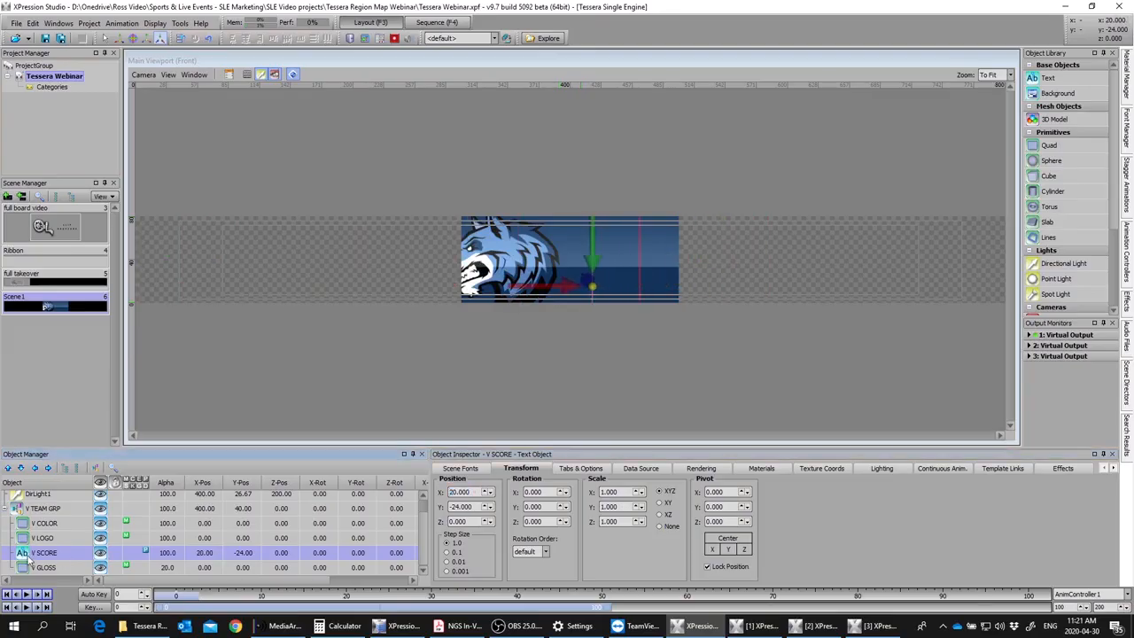
pyautogui.write('0')
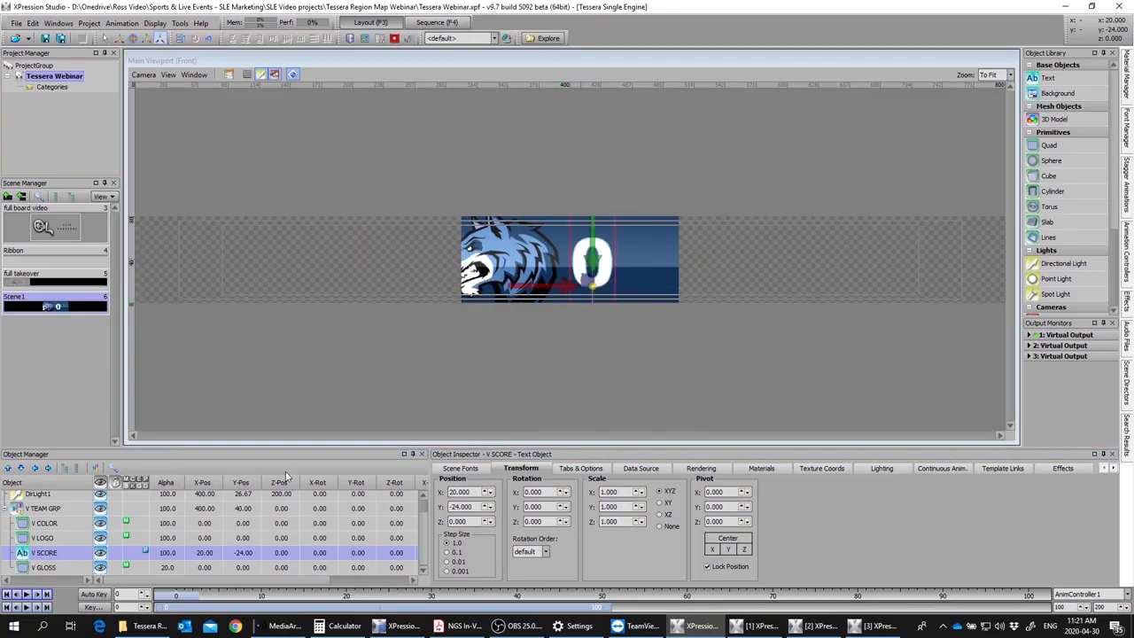
pyautogui.moveTo(489, 493); pyautogui.dragTo(488, 481)
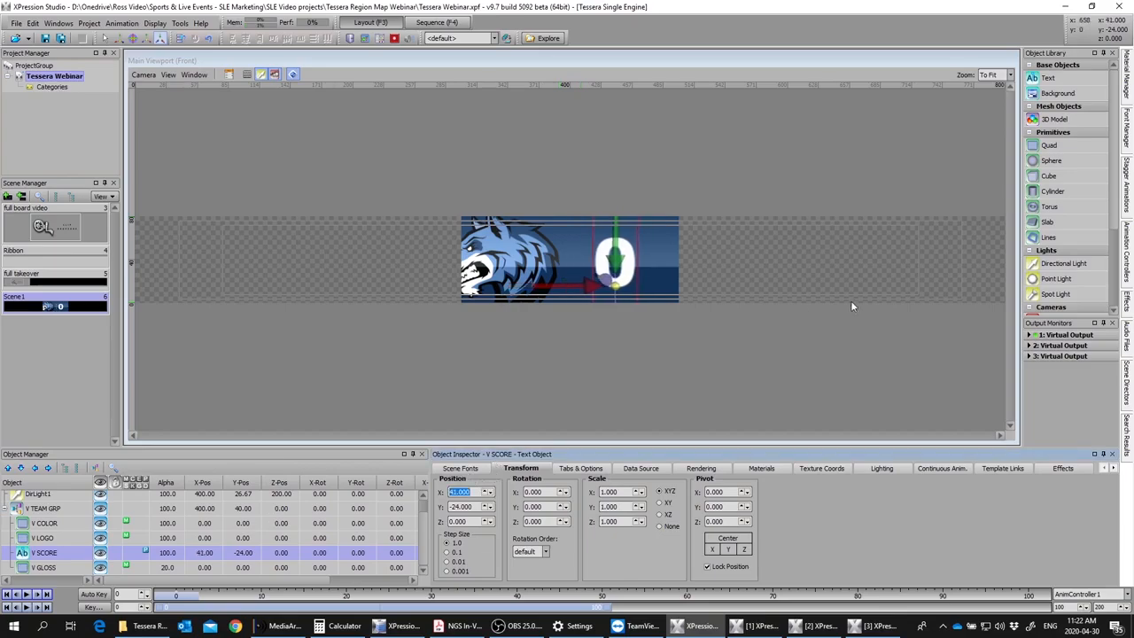
pyautogui.click(725, 262)
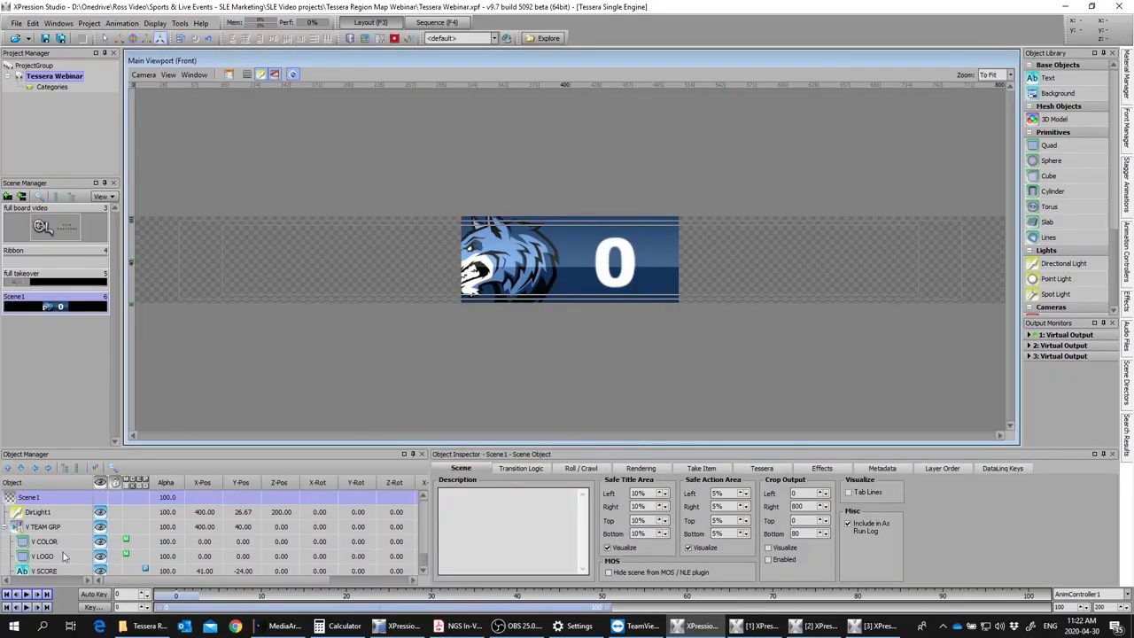
# Step: Move V TEAM GRP to an X position of 99 at the scene's left edge
pyautogui.click(43, 527)
pyautogui.click(7, 529)
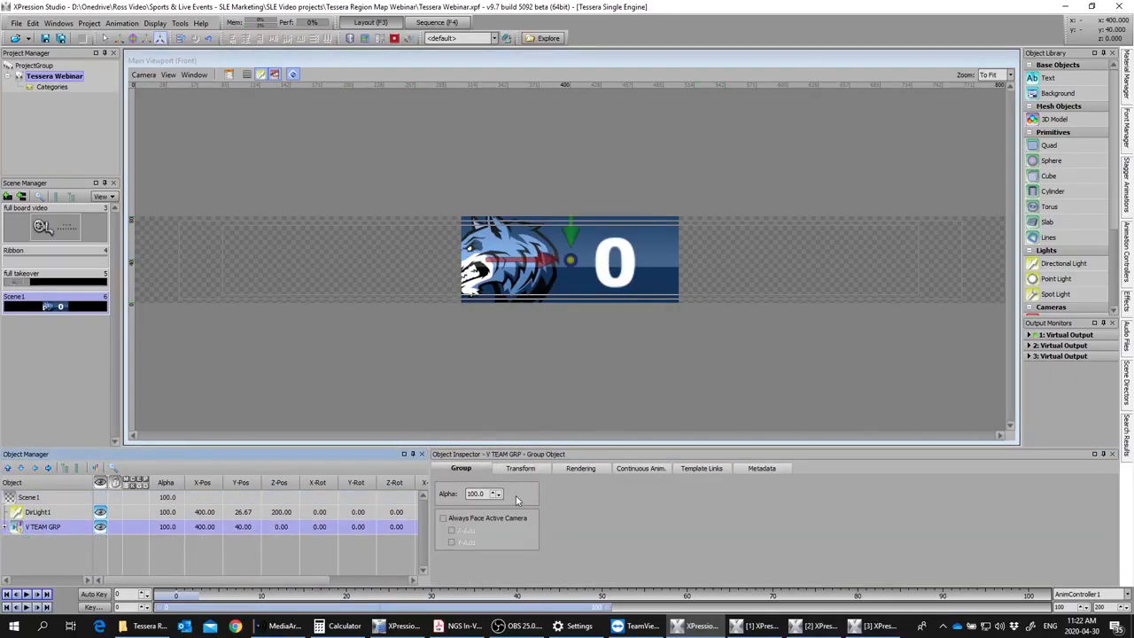
pyautogui.click(520, 469)
pyautogui.moveTo(473, 492); pyautogui.dragTo(203, 512)
pyautogui.scroll(6, 472, 495)
pyautogui.scroll(-2, 471, 495)
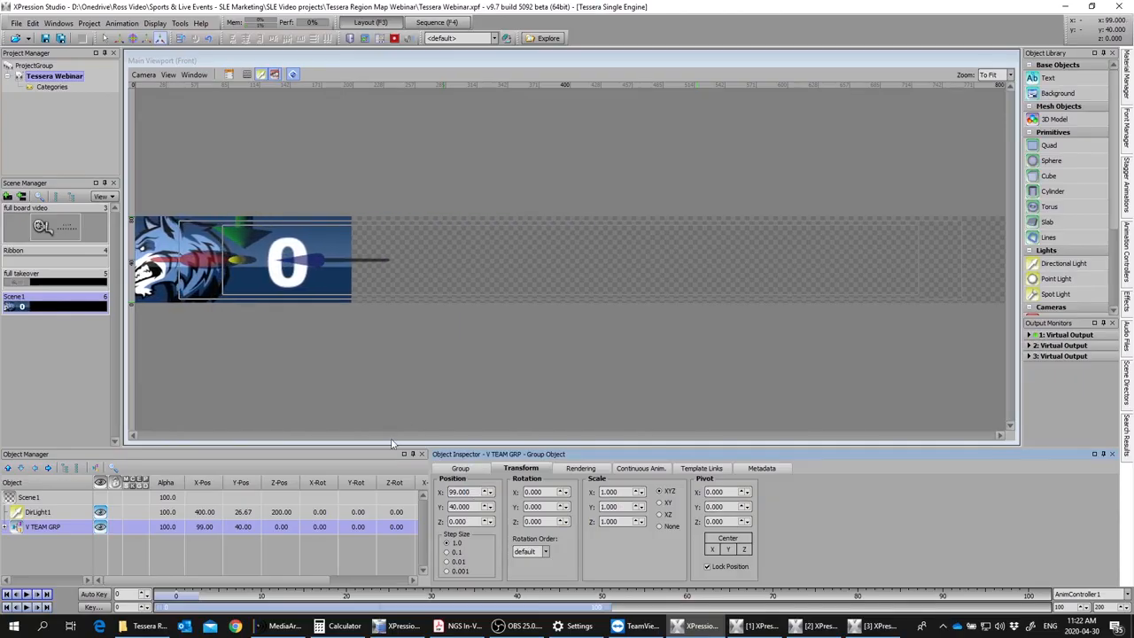
# Step: Duplicate V TEAM GRP and move the copy to an X position of 701 at the scene's right edge
pyautogui.click(13, 533)
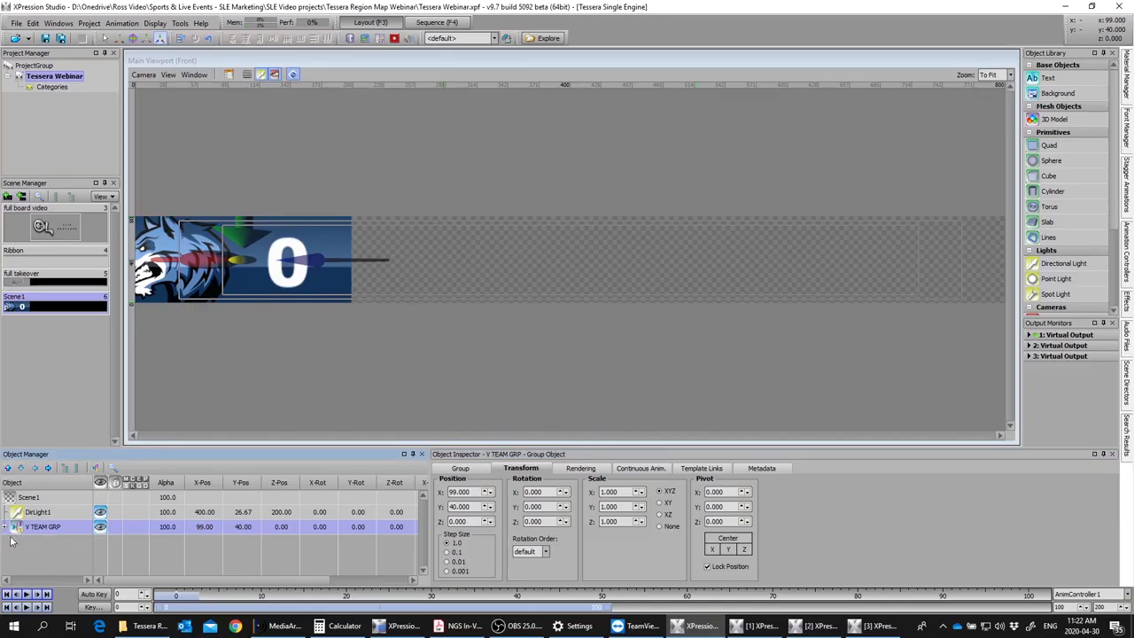
pyautogui.click(17, 515)
pyautogui.click(18, 529)
pyautogui.hotkey('ctrl', 'd')
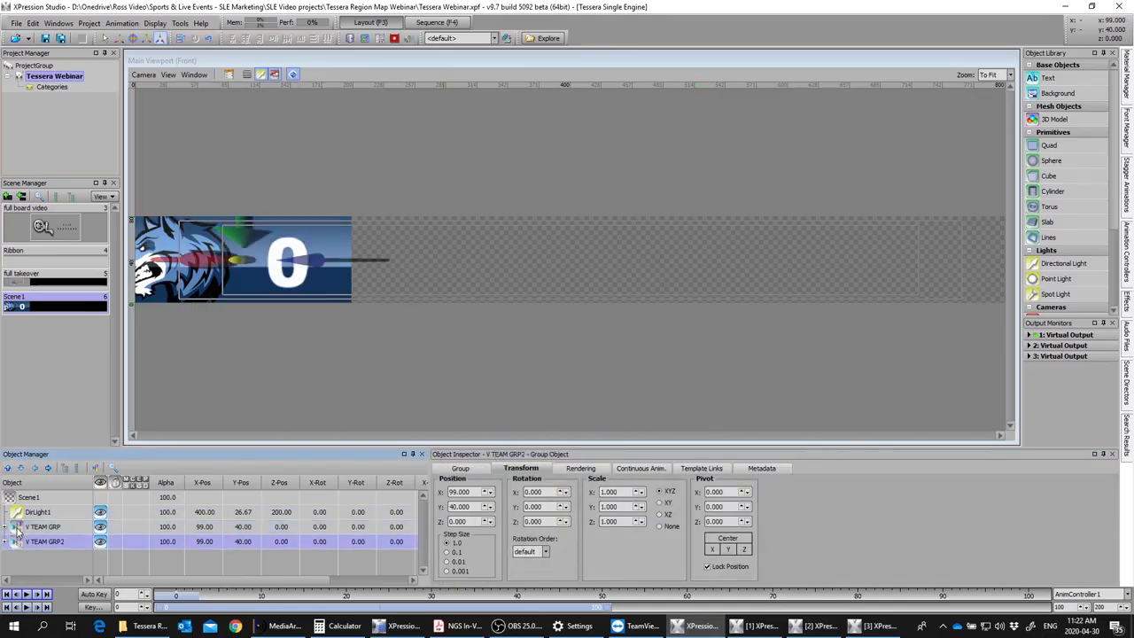
pyautogui.moveTo(471, 494); pyautogui.dragTo(470, 47)
# Step: Rename the duplicated team group as H TEAM GRP
pyautogui.doubleClick(44, 541)
pyautogui.write('H')
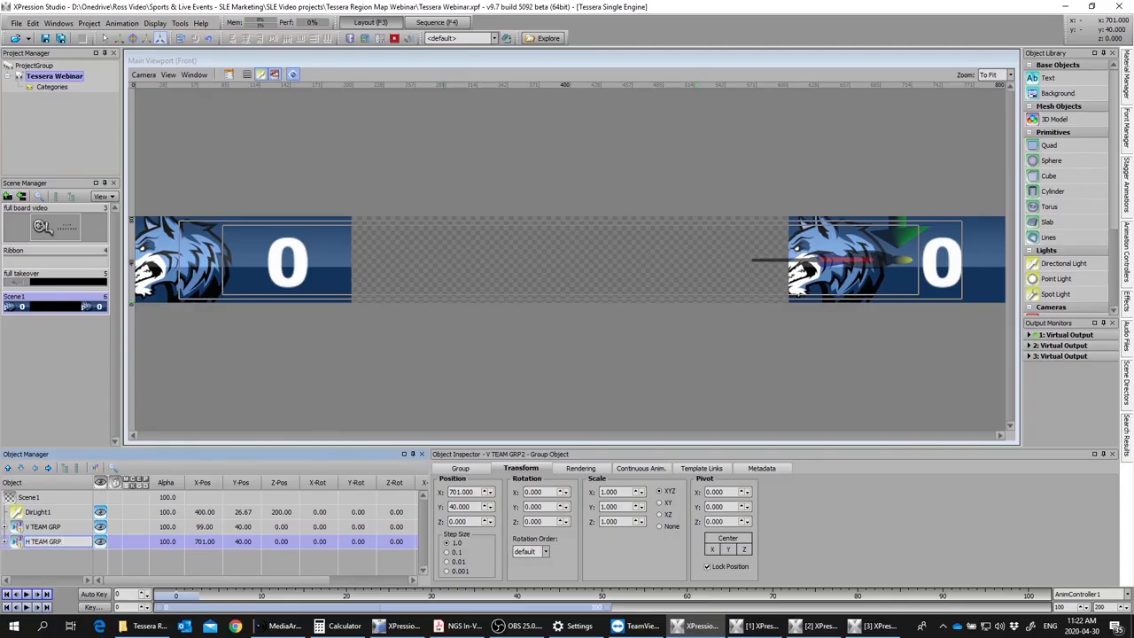
pyautogui.hotkey('alt', 'Tab')
# Step: Rename V COLOR2 as H COLOR and V LOGO2 as H LOGO inside H TEAM GRP
pyautogui.click(7, 541)
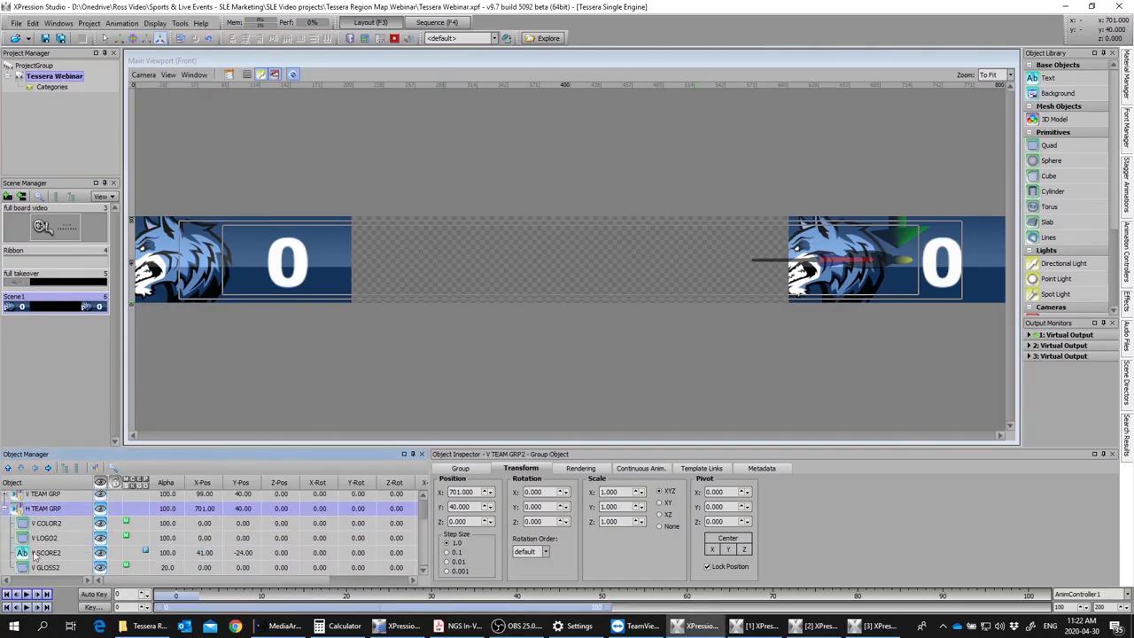
pyautogui.click(46, 524)
pyautogui.click(71, 522)
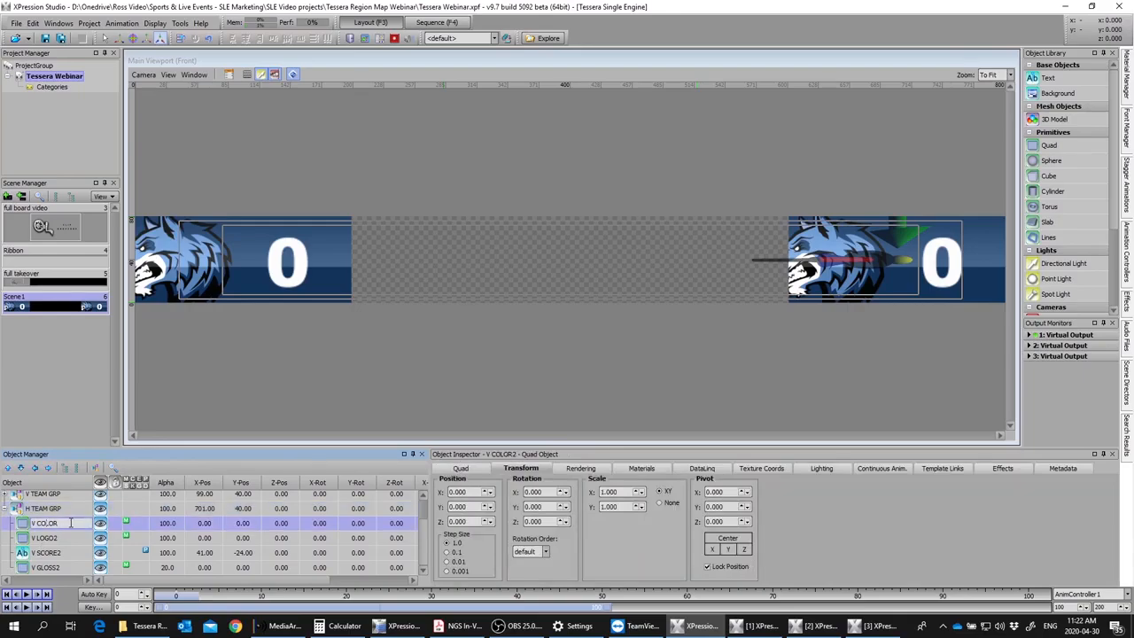
pyautogui.press('BackSpace')
pyautogui.write('H')
pyautogui.click(51, 541)
pyautogui.click(60, 538)
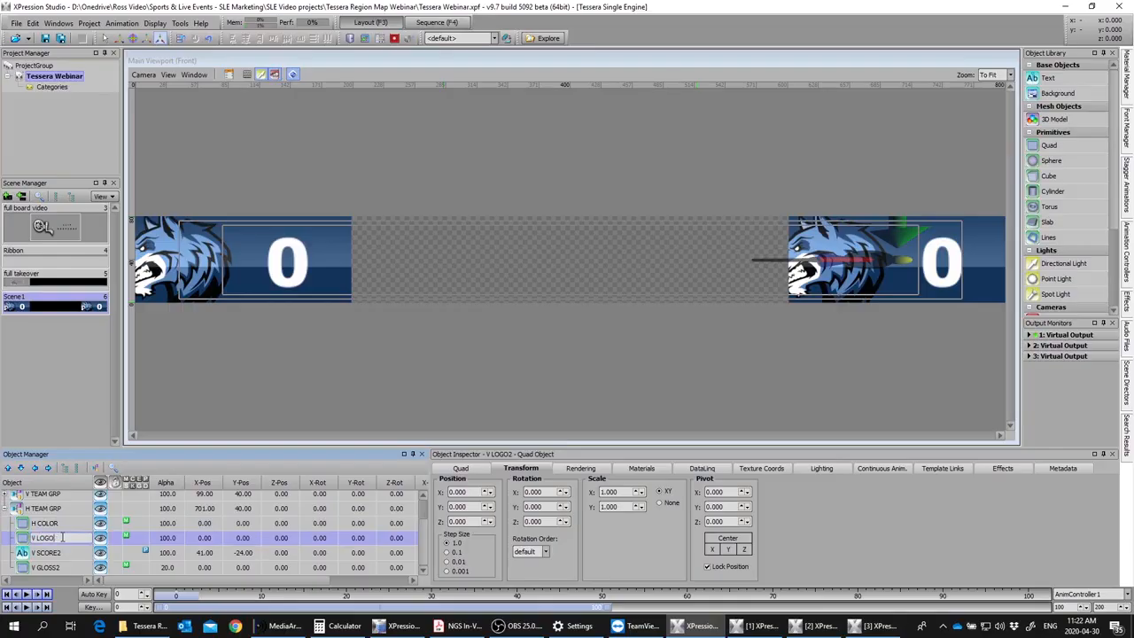
pyautogui.write('H')
pyautogui.press('Return')
# Step: Rename V SCORE2 as H SCORE and V GLOSS2 as H GLOSS inside H TEAM GRP
pyautogui.press('Down')
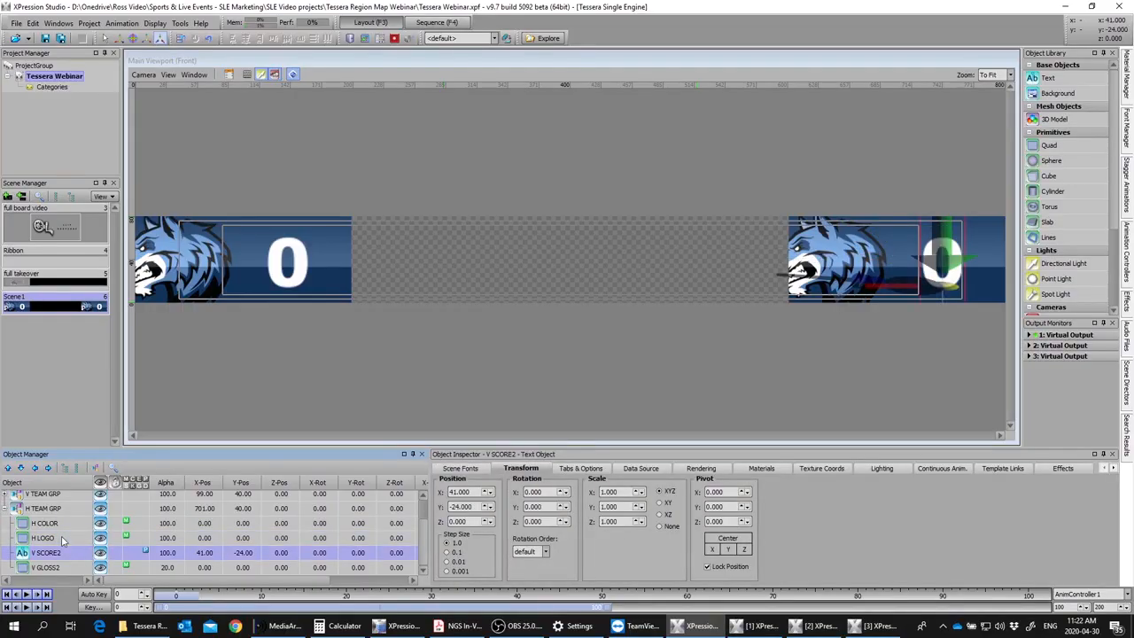
pyautogui.press('F2')
pyautogui.press('BackSpace')
pyautogui.write('H')
pyautogui.press('Return')
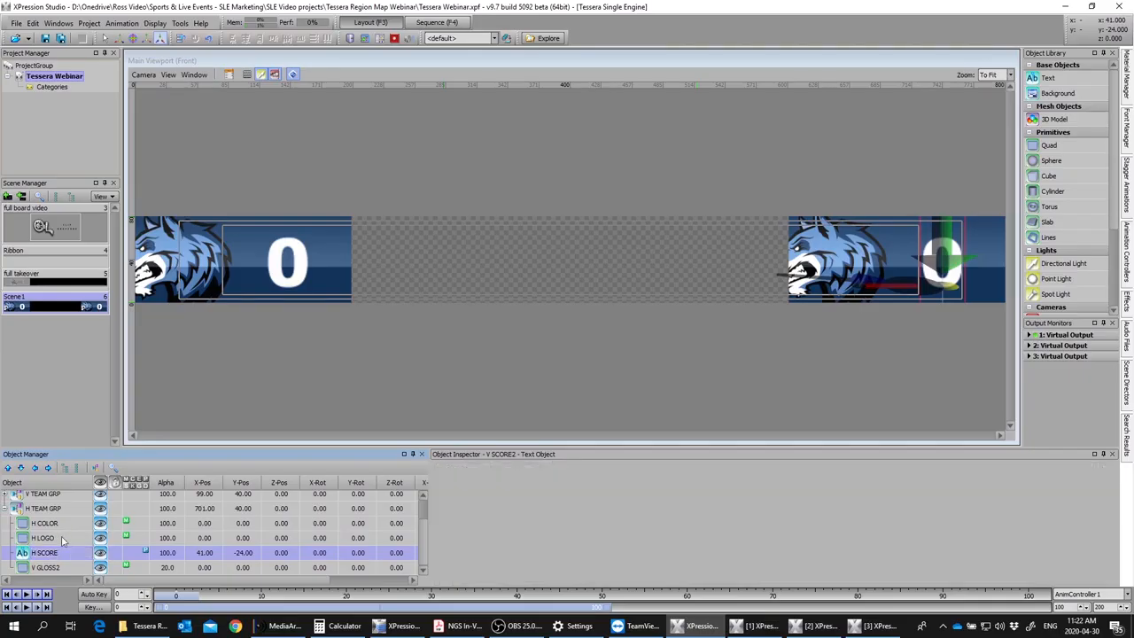
pyautogui.press('Down')
pyautogui.press('F2')
pyautogui.press('End')
pyautogui.press('BackSpace')
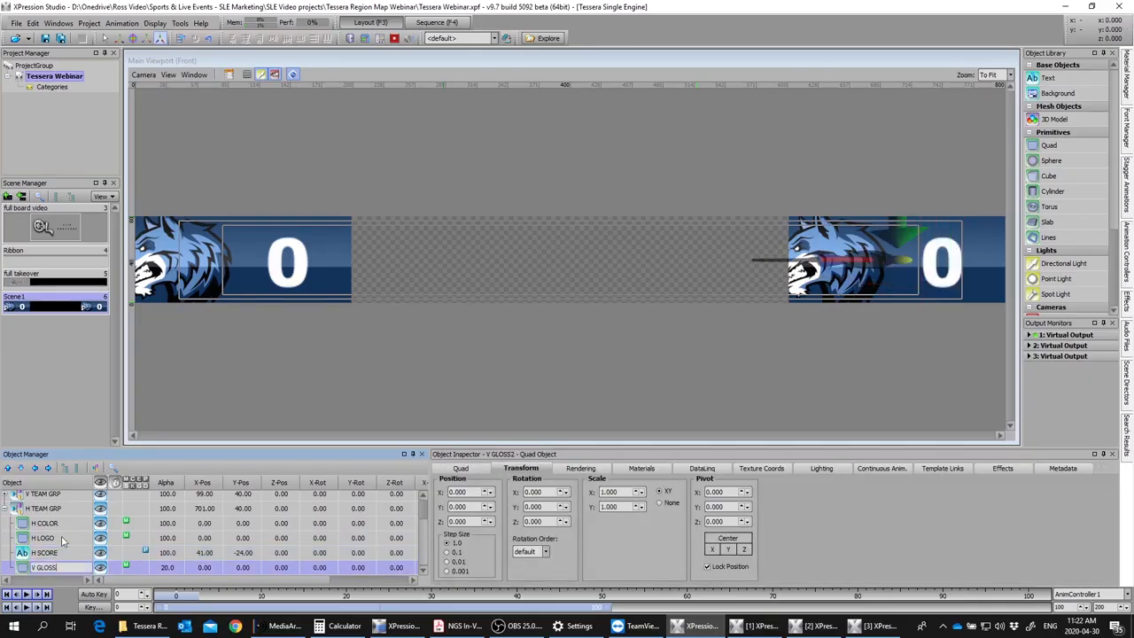
pyautogui.press('BackSpace')
pyautogui.write('H')
pyautogui.press('Return')
# Step: Add the OTT_Primary image as a new material in the LOGOS group and assign it to H COLOR
pyautogui.click(58, 526)
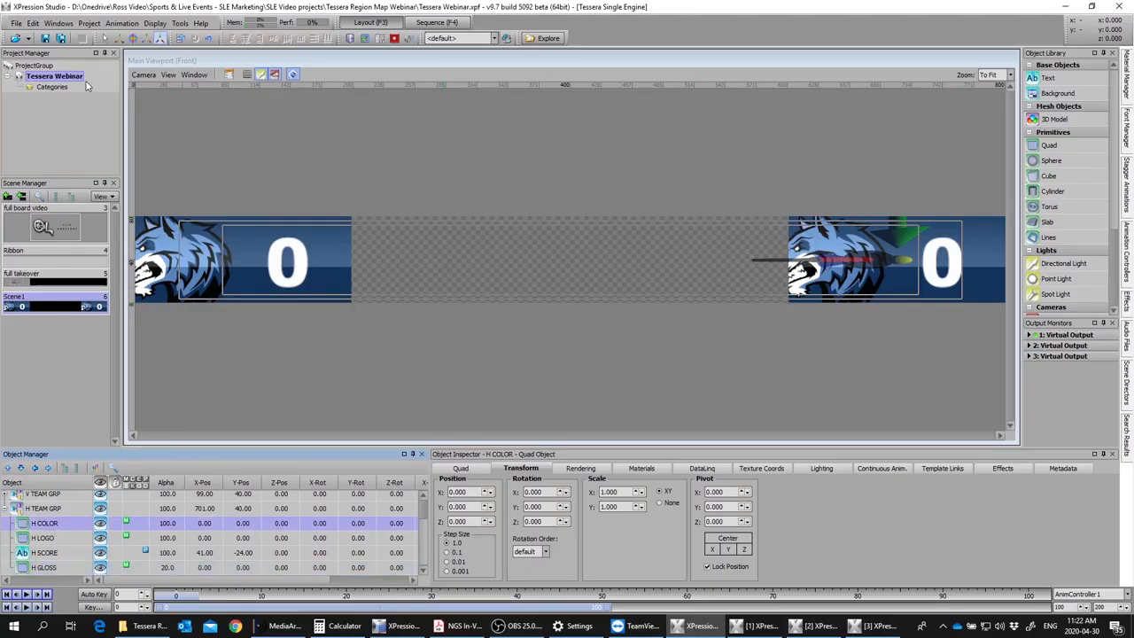
pyautogui.click(103, 38)
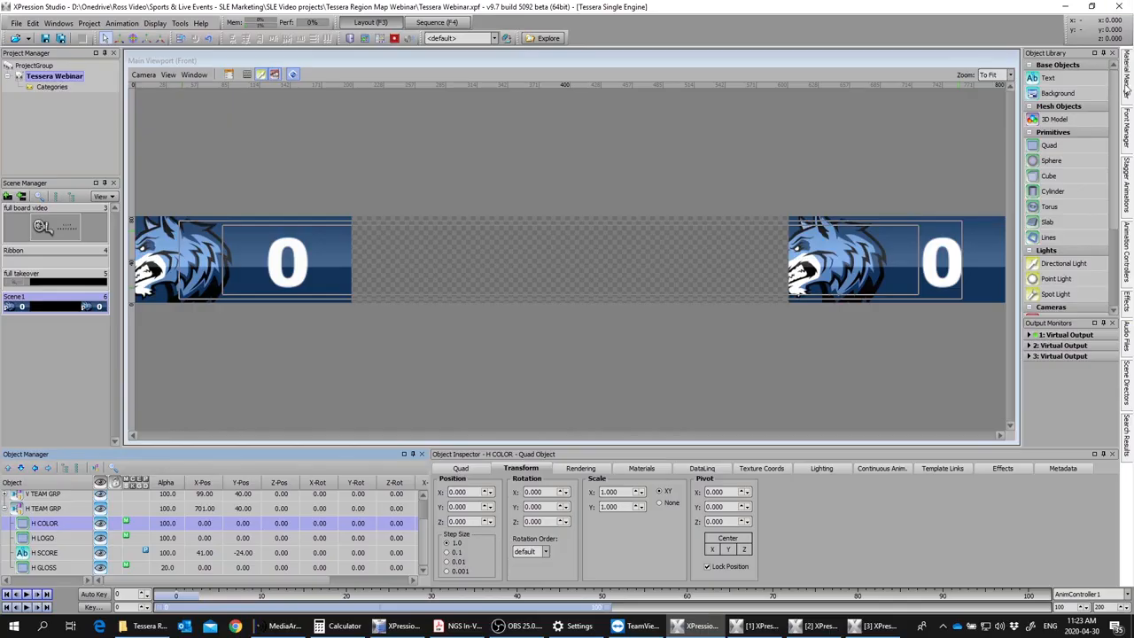
pyautogui.click(1126, 88)
pyautogui.rightClick(1010, 188)
pyautogui.moveTo(978, 212)
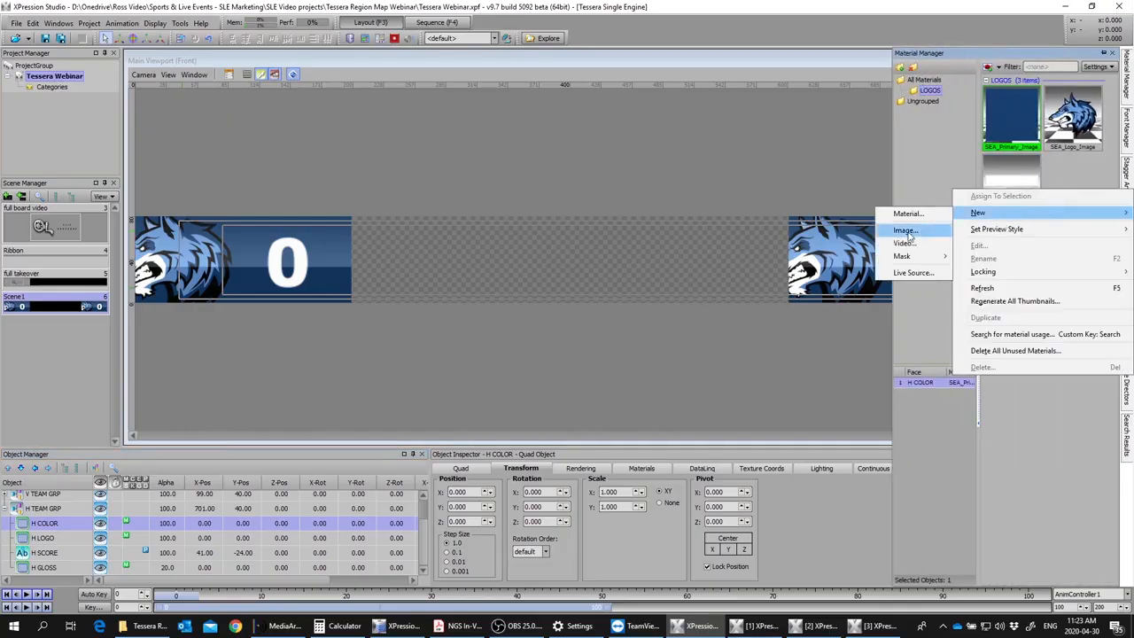
pyautogui.click(906, 230)
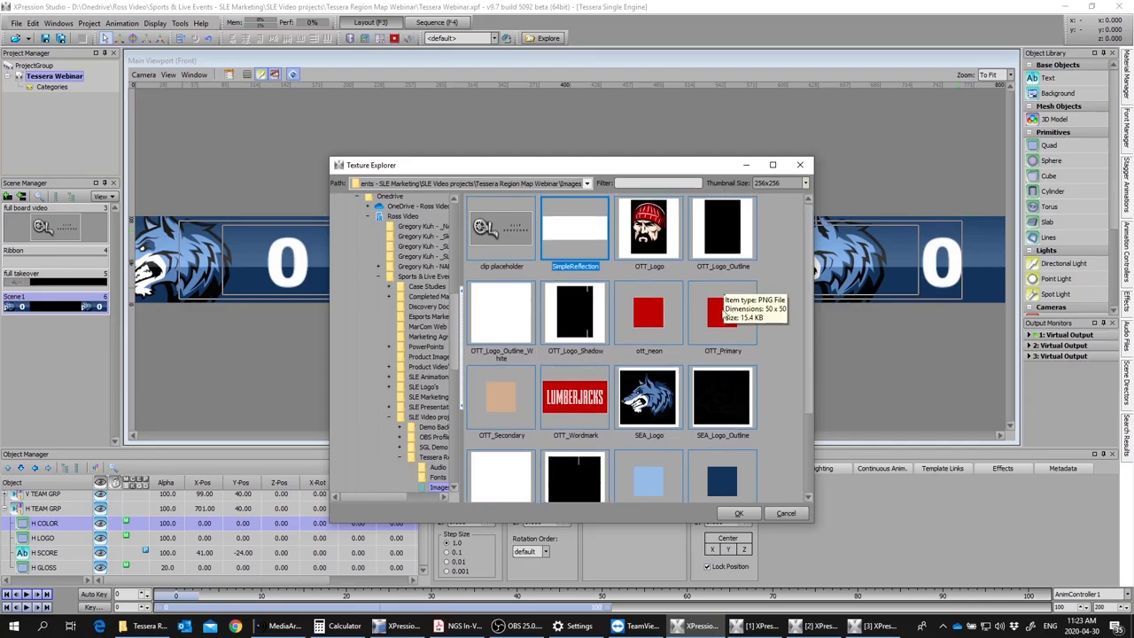
pyautogui.doubleClick(739, 322)
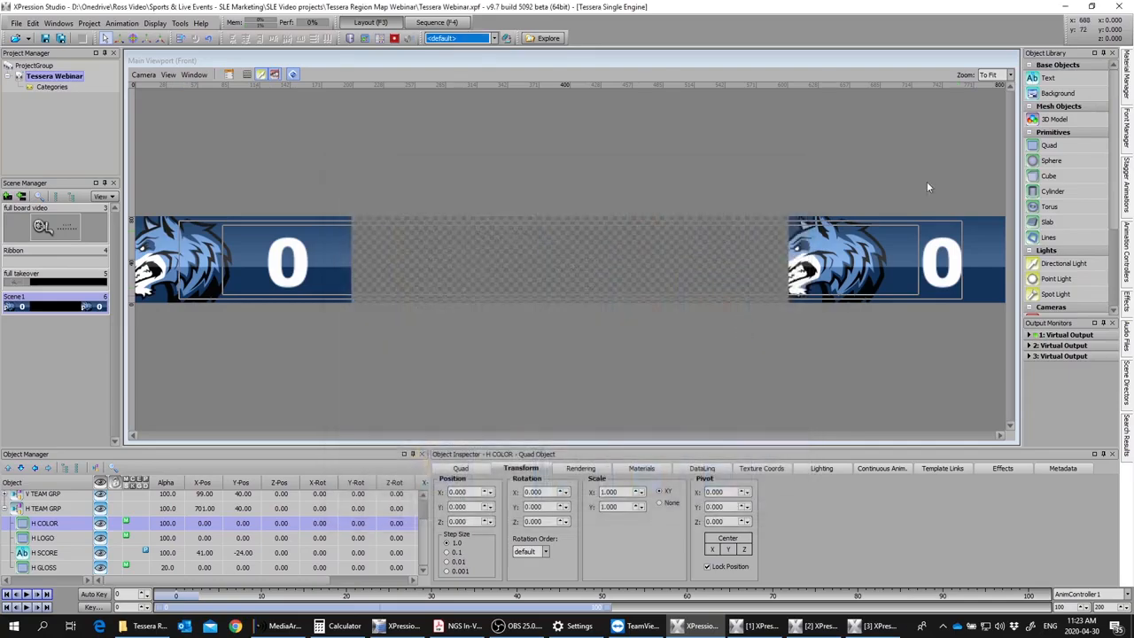
pyautogui.click(1126, 81)
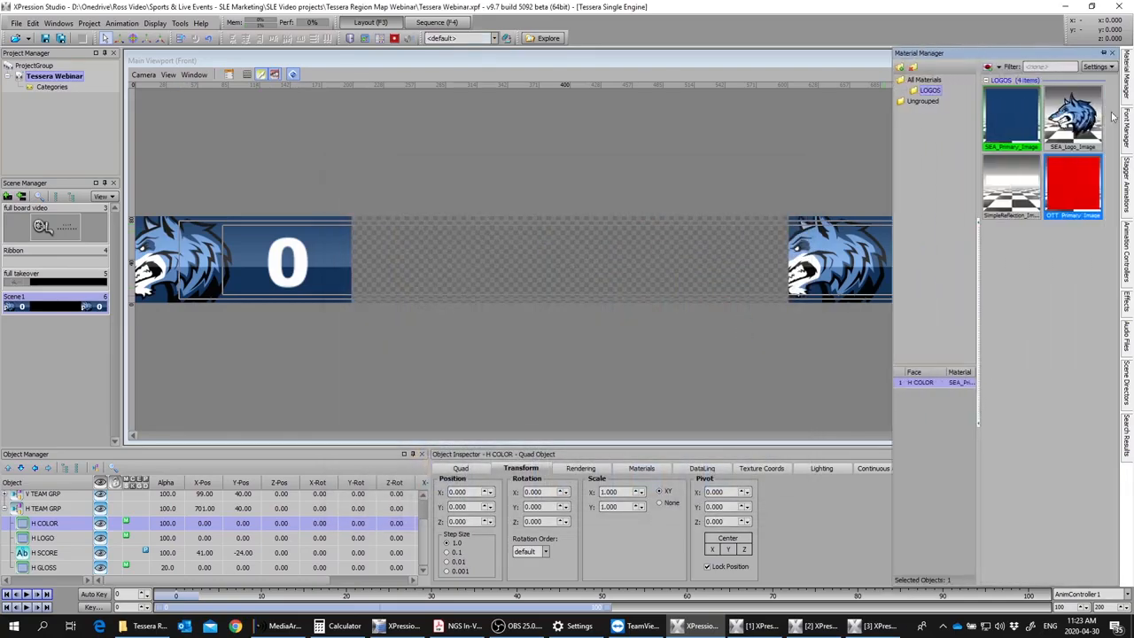
pyautogui.doubleClick(1070, 183)
# Step: Add the OTT_Logo image as a new material in the LOGOS group and assign it to H LOGO
pyautogui.rightClick(1039, 313)
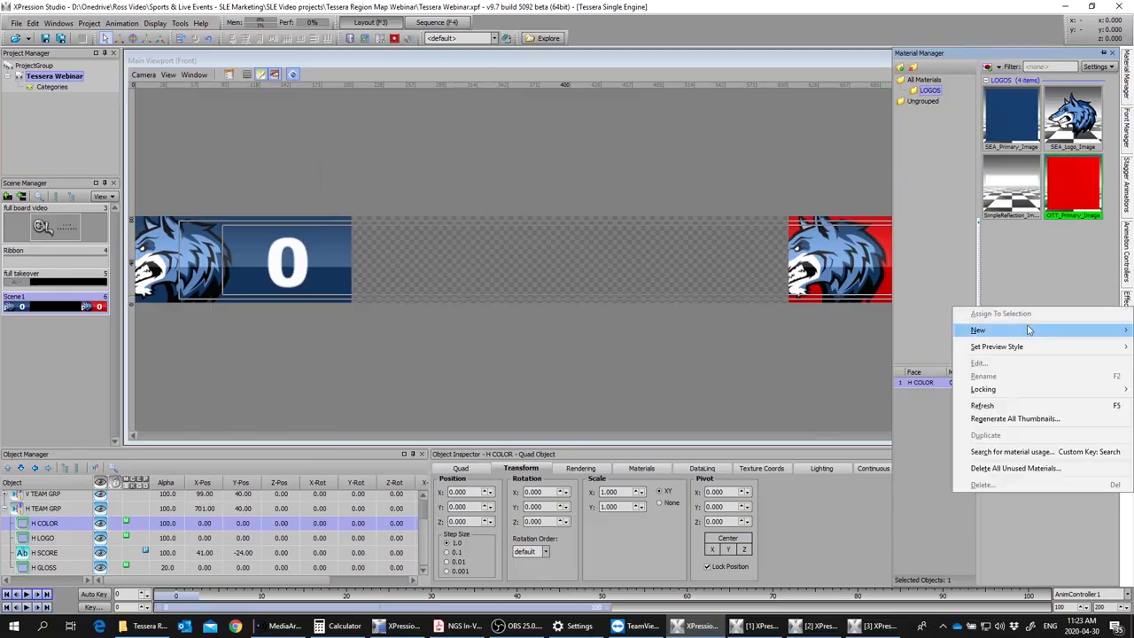
pyautogui.moveTo(1019, 333)
pyautogui.click(914, 353)
pyautogui.doubleClick(647, 235)
pyautogui.moveTo(1130, 100)
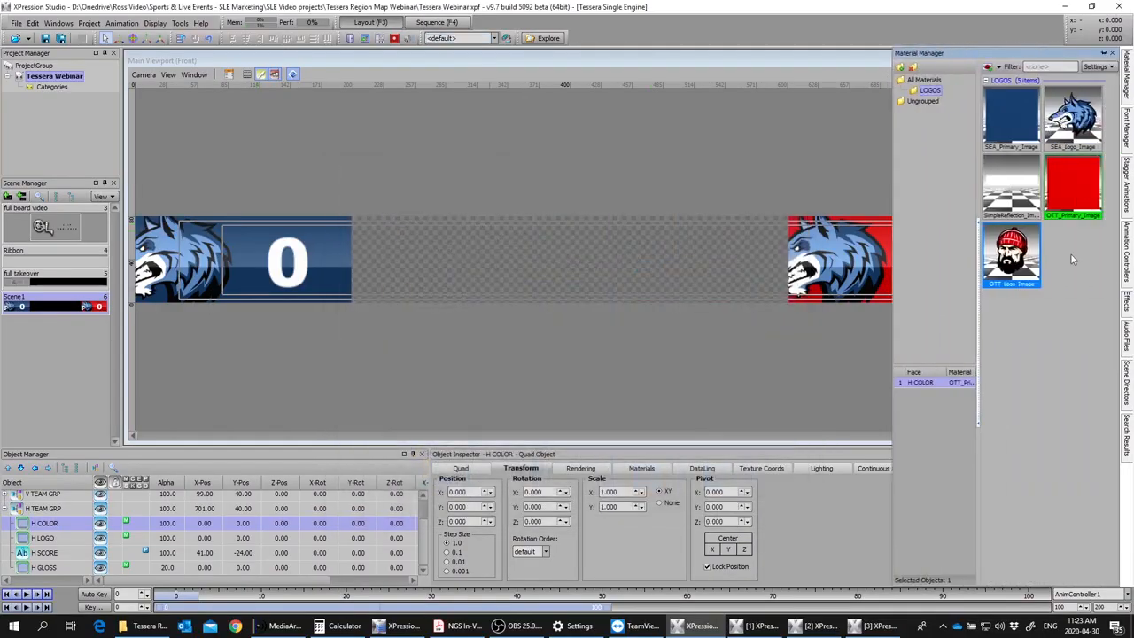
pyautogui.click(69, 539)
pyautogui.doubleClick(1031, 258)
pyautogui.click(576, 249)
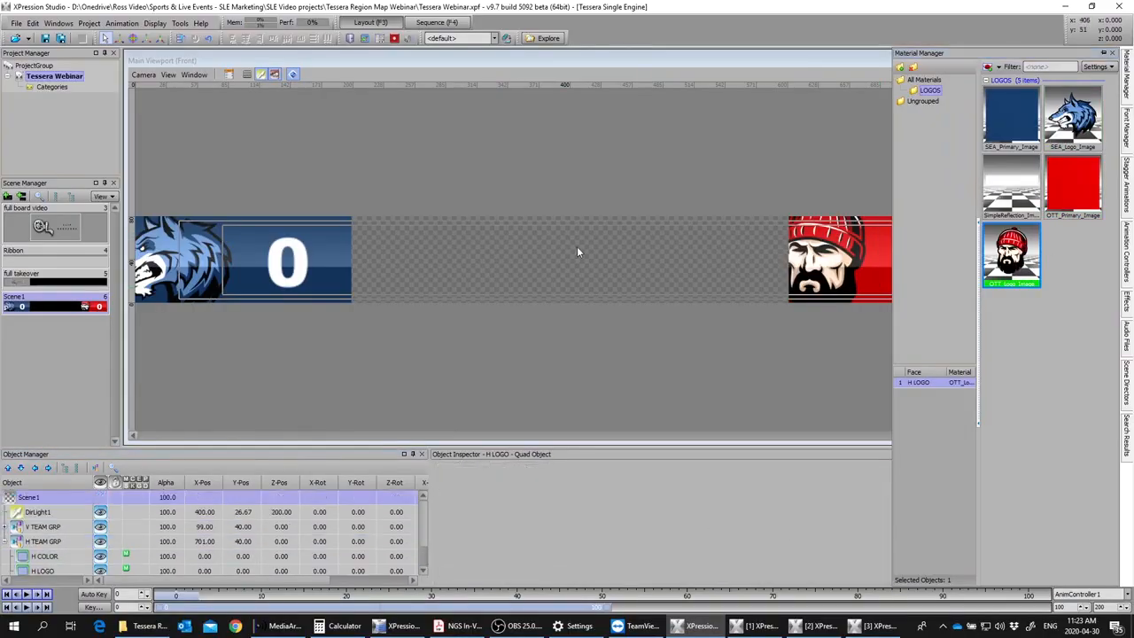
# Step: Set H LOGO's texture coordinate X position to 0.341 to shift the logo to the right end
pyautogui.click(841, 264)
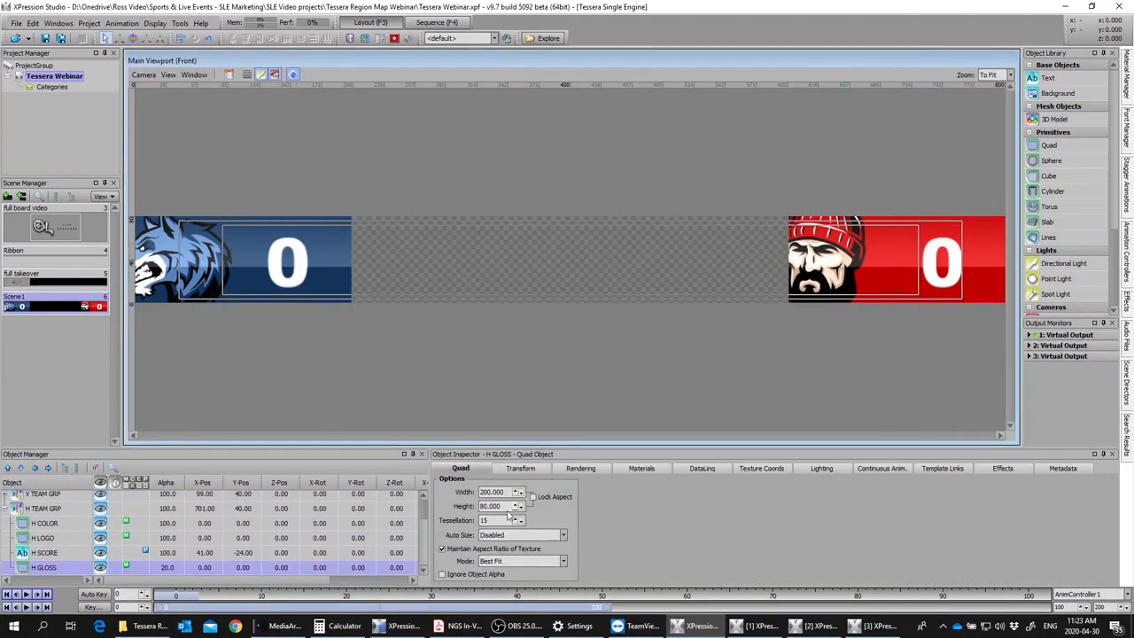
pyautogui.click(764, 469)
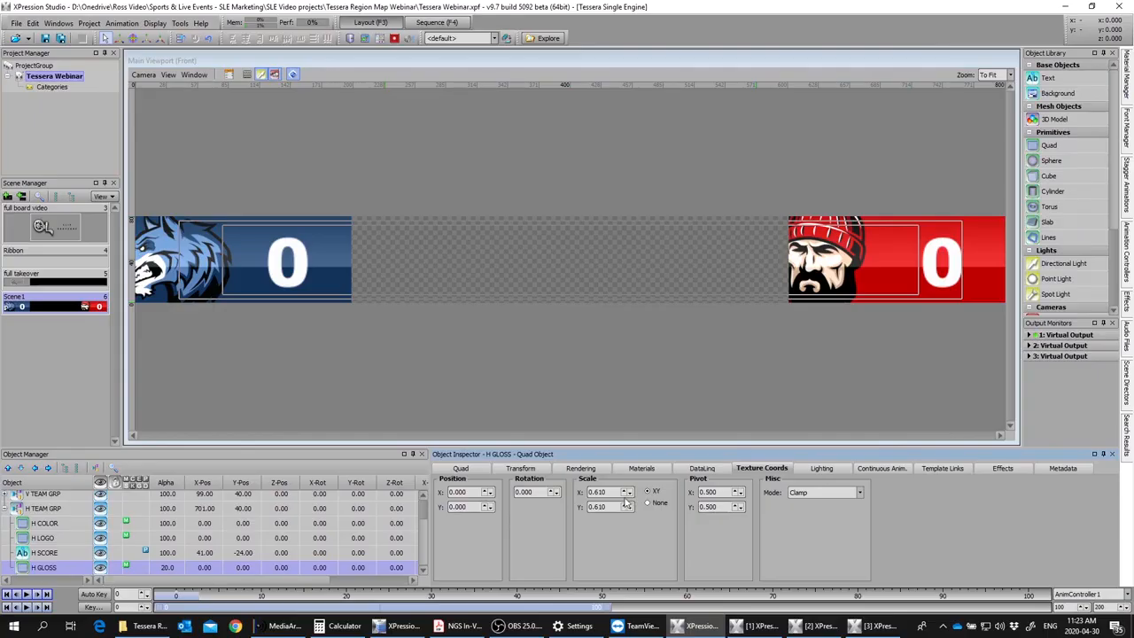
pyautogui.click(32, 539)
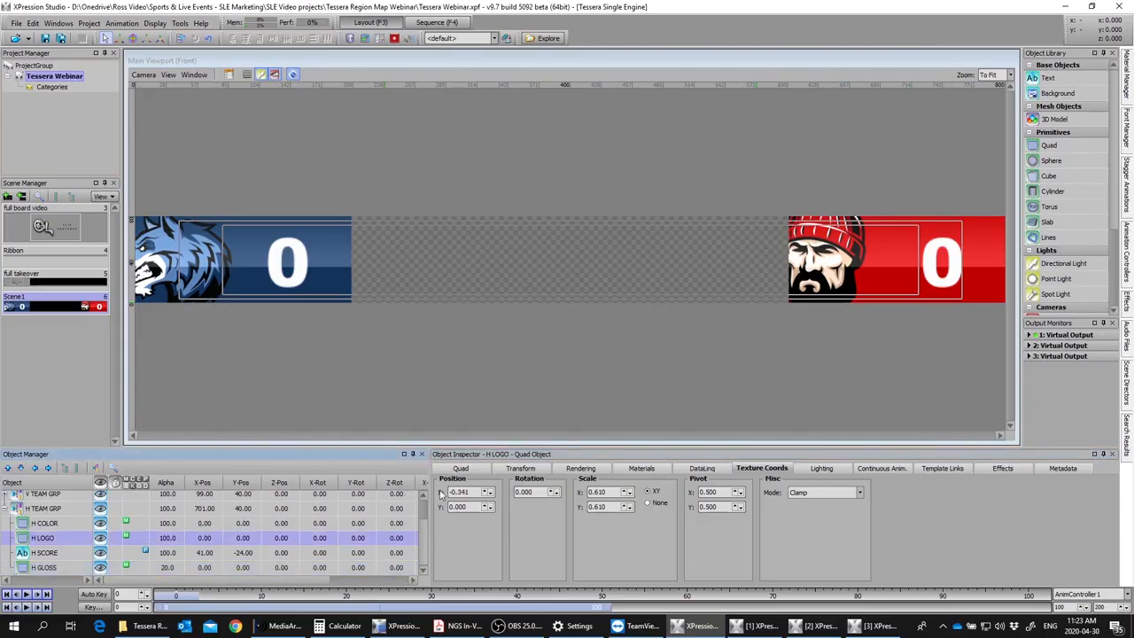
pyautogui.click(451, 492)
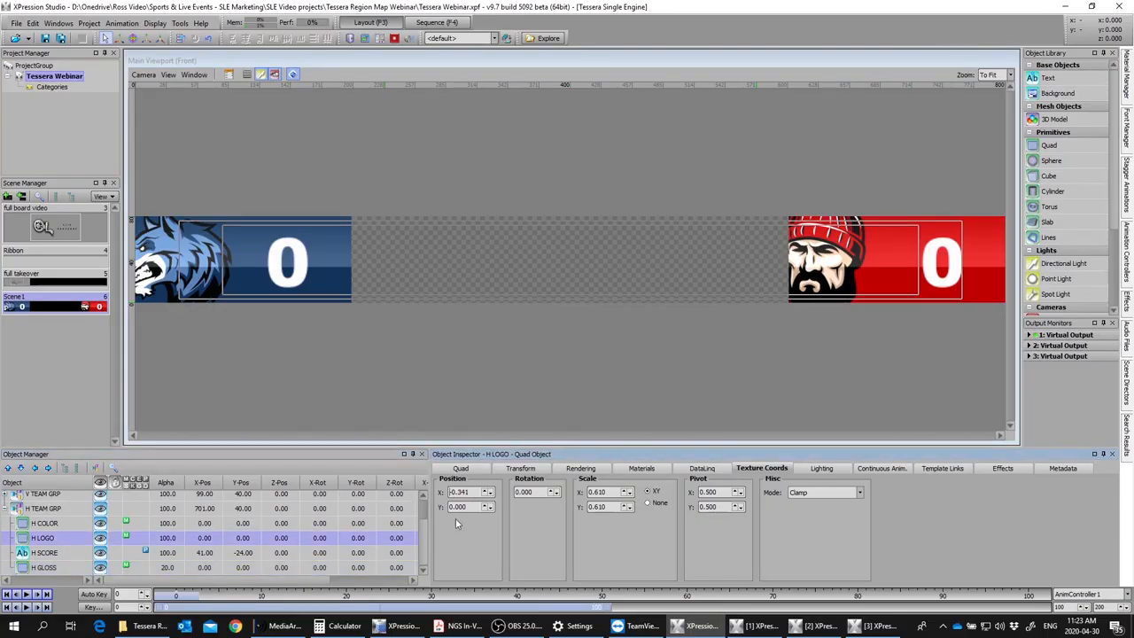
pyautogui.press('Delete')
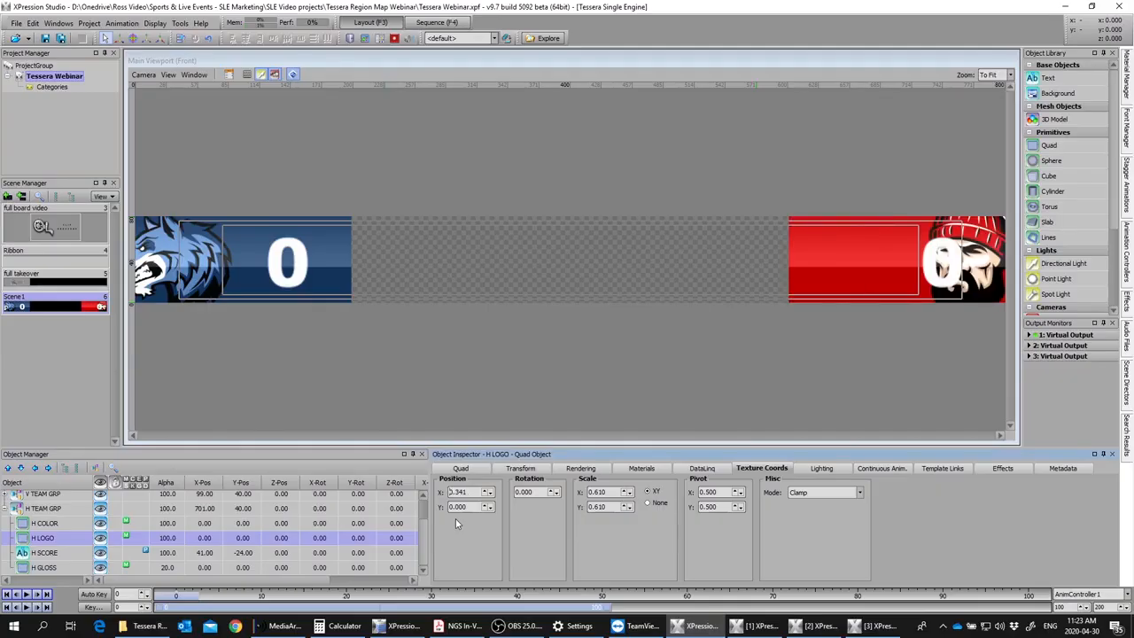
# Step: Set H SCORE's X position to -41 to mirror the placement of V SCORE
pyautogui.click(40, 553)
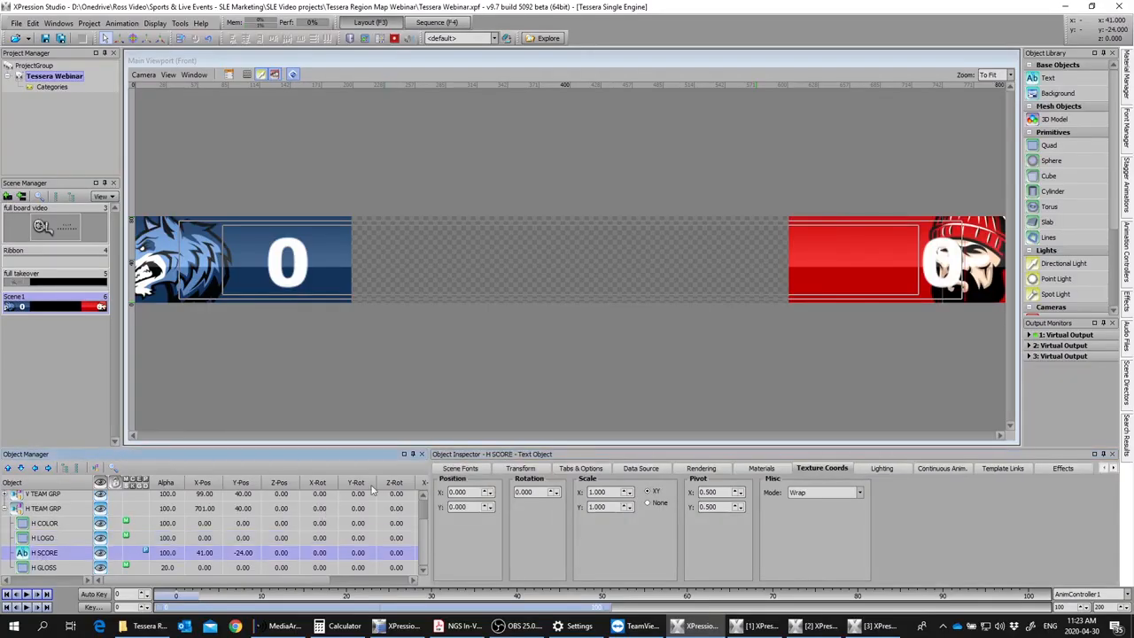
pyautogui.click(10, 496)
pyautogui.click(95, 538)
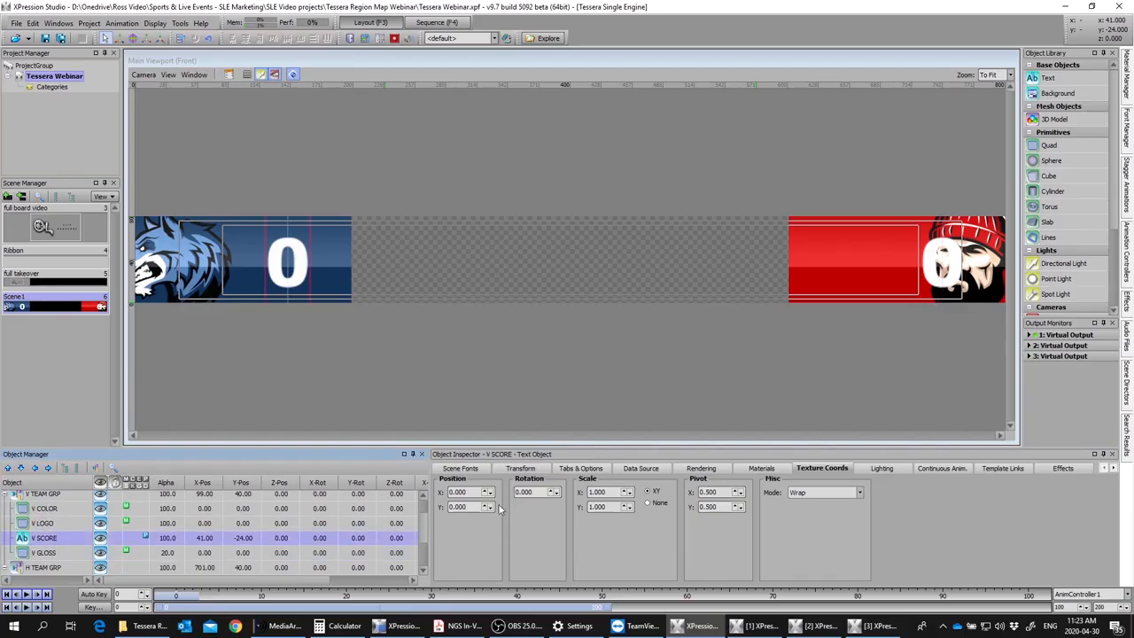
pyautogui.click(520, 469)
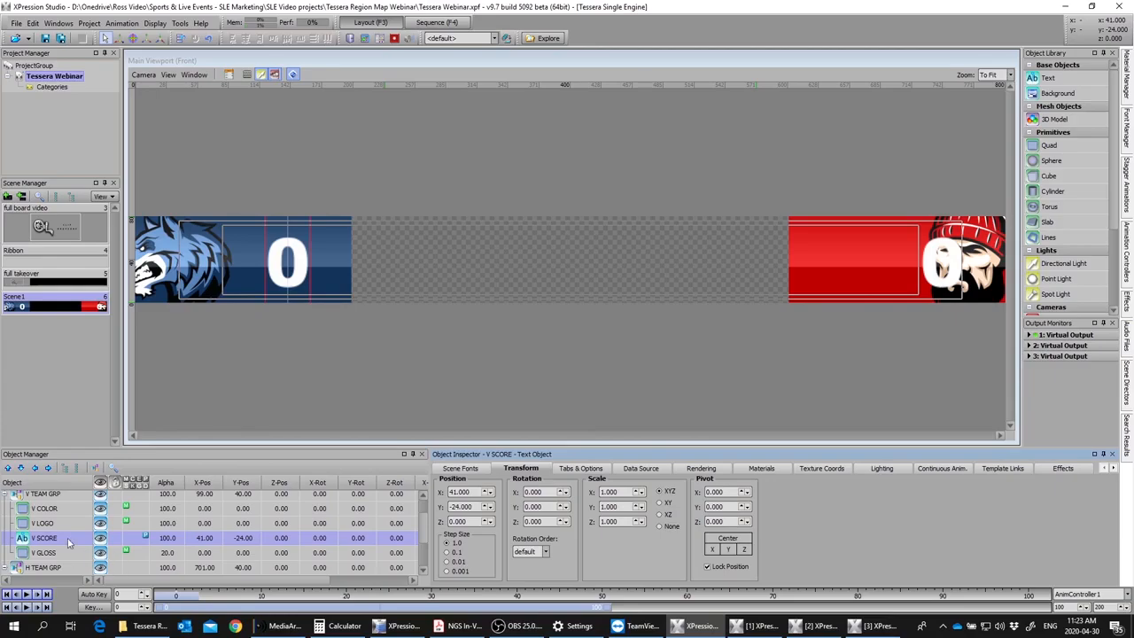
pyautogui.click(40, 497)
pyautogui.click(5, 498)
pyautogui.click(27, 553)
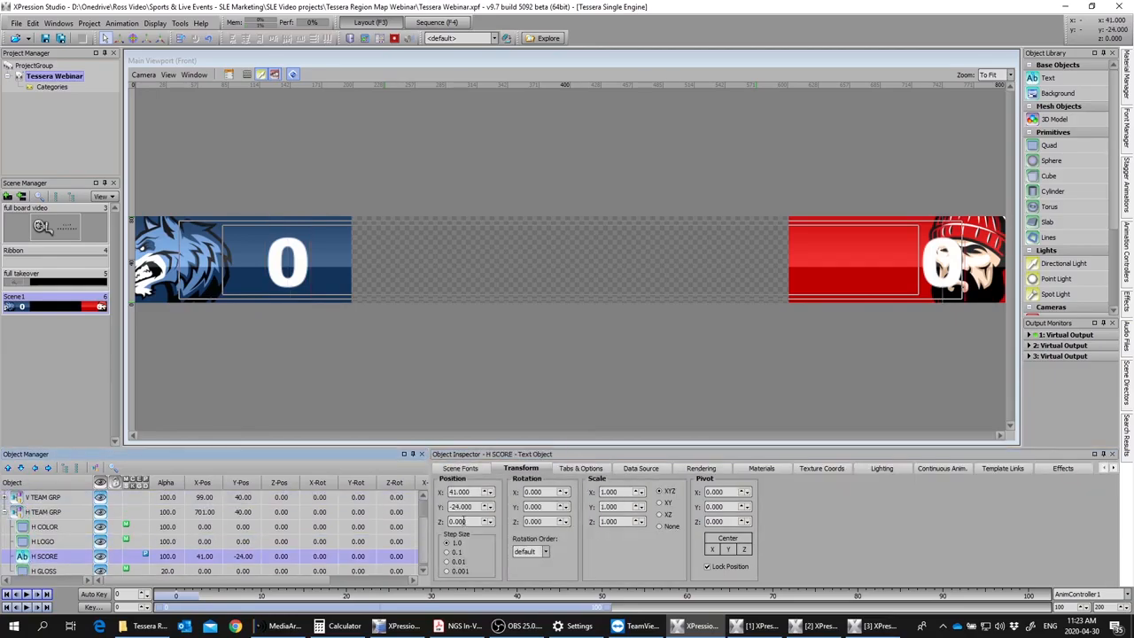
pyautogui.click(449, 492)
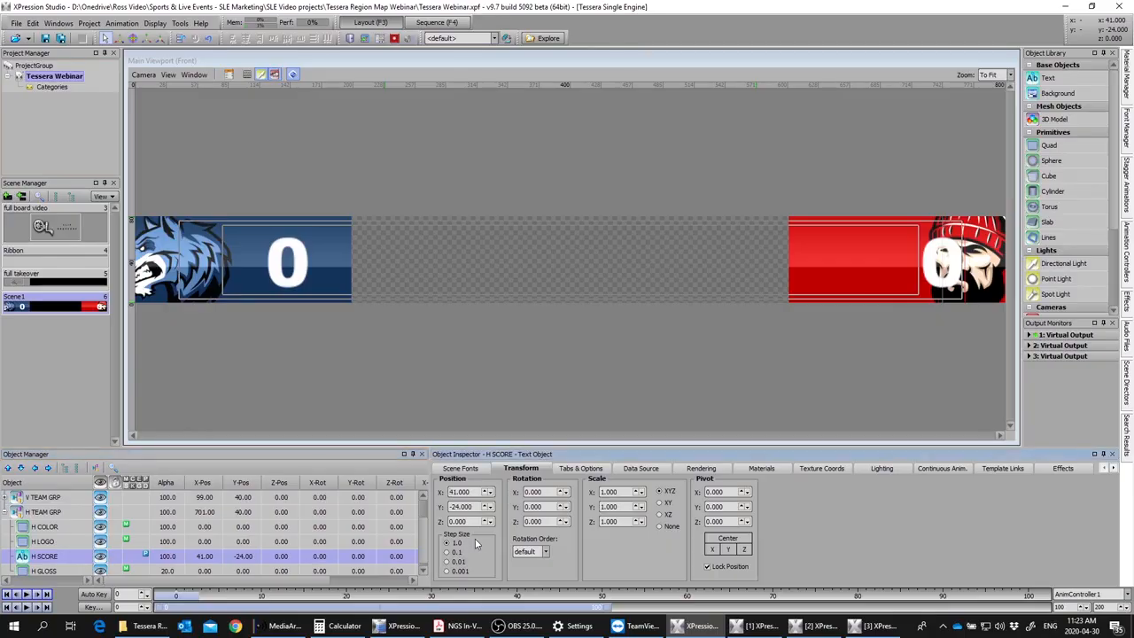
pyautogui.write('-')
pyautogui.press('Return')
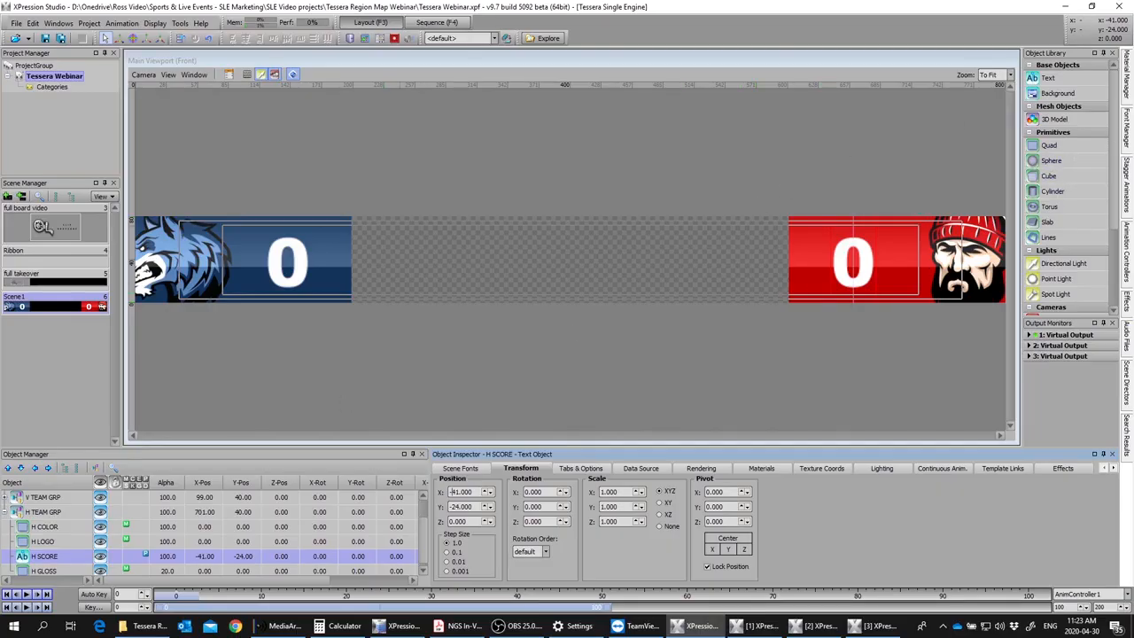
# Step: Collapse H TEAM GRP and add a new top-level group named CLOCK GRP
pyautogui.click(7, 512)
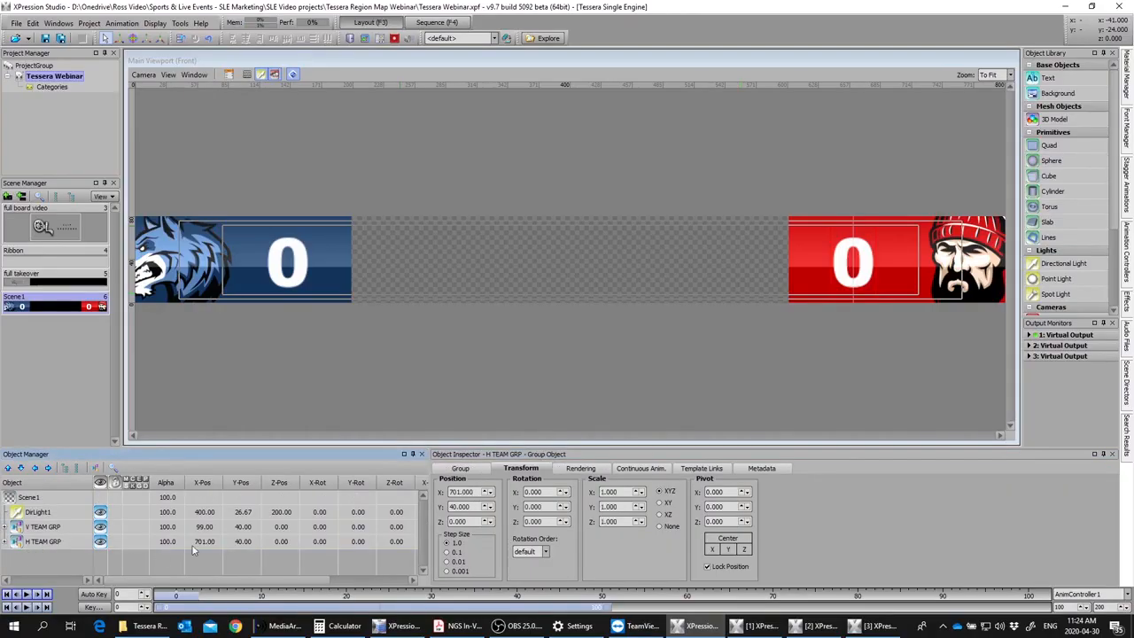
pyautogui.click(159, 542)
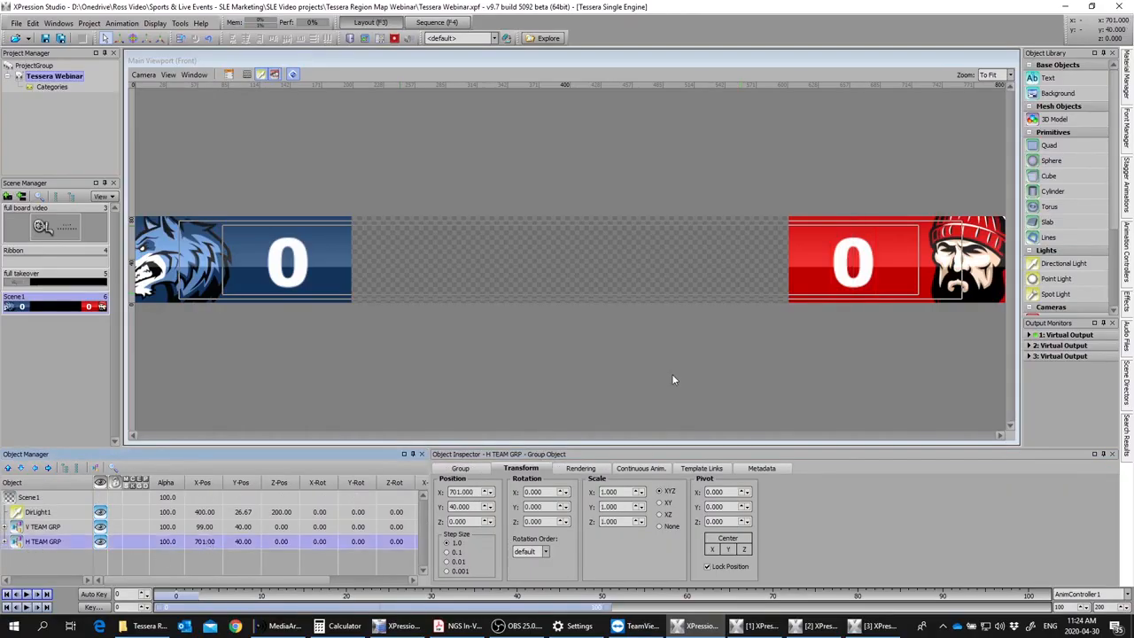
pyautogui.click(96, 469)
pyautogui.click(37, 555)
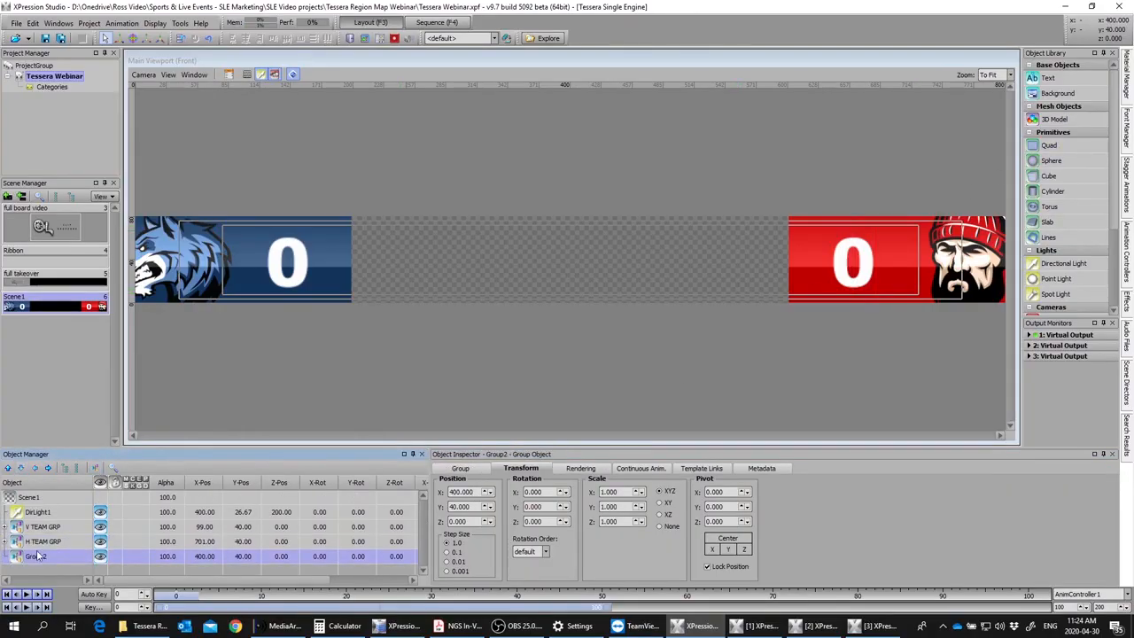
pyautogui.moveTo(132, 627)
pyautogui.write('CLOC')
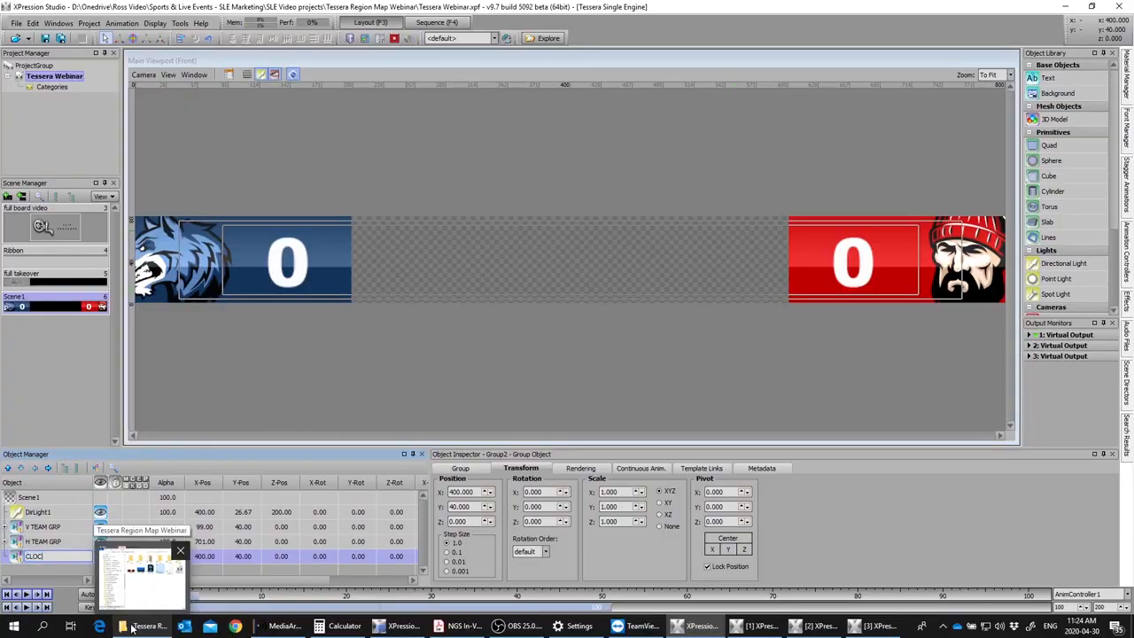
pyautogui.press('Return')
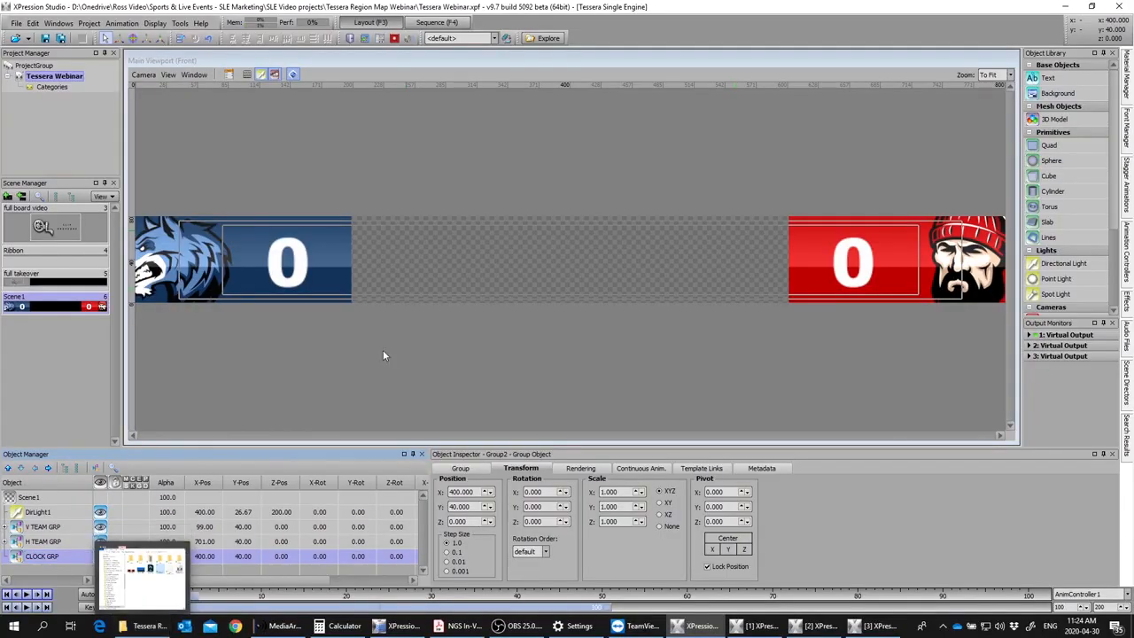
pyautogui.click(405, 360)
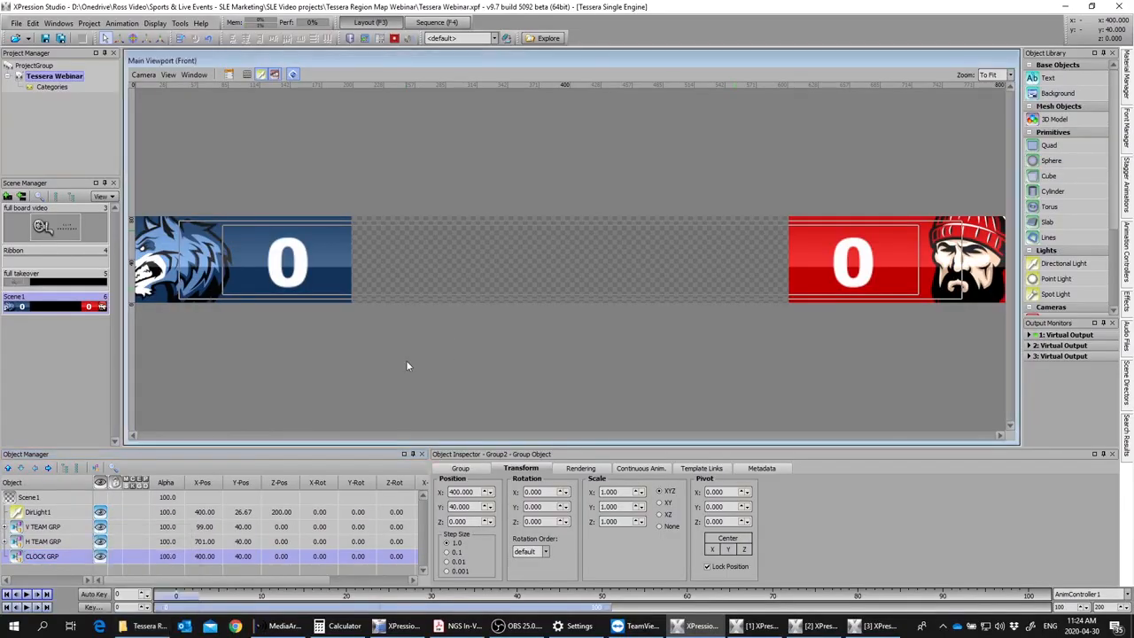
# Step: Add a quad to the scene and create a material group named SOLID
pyautogui.doubleClick(1049, 148)
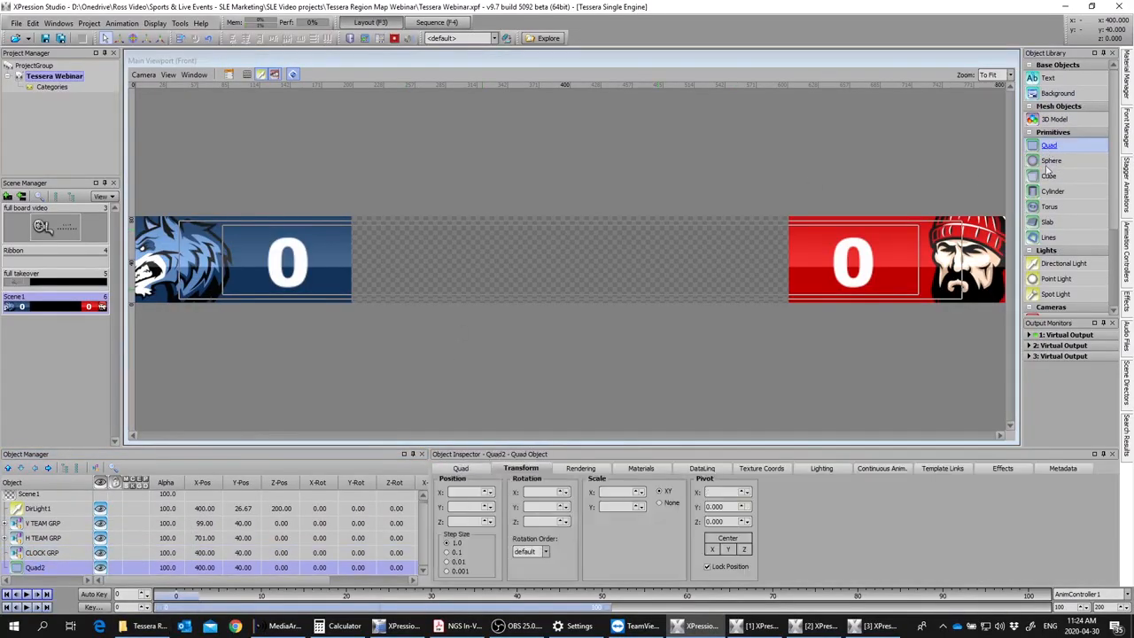
pyautogui.click(1128, 88)
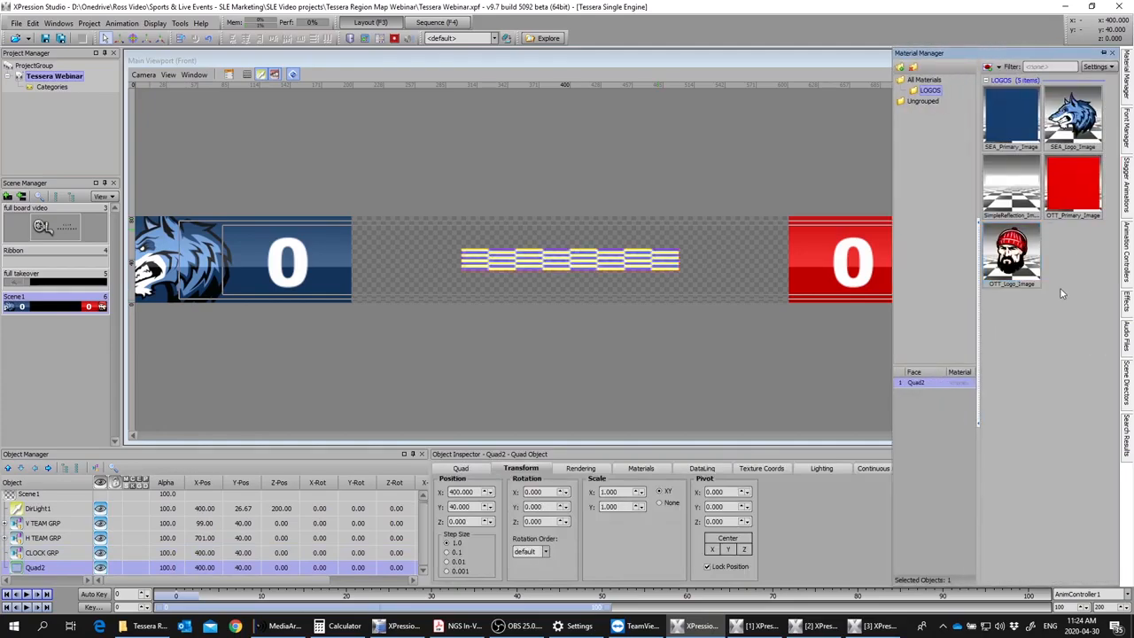
pyautogui.rightClick(937, 81)
pyautogui.click(969, 101)
pyautogui.write('SOLID')
pyautogui.press('Return')
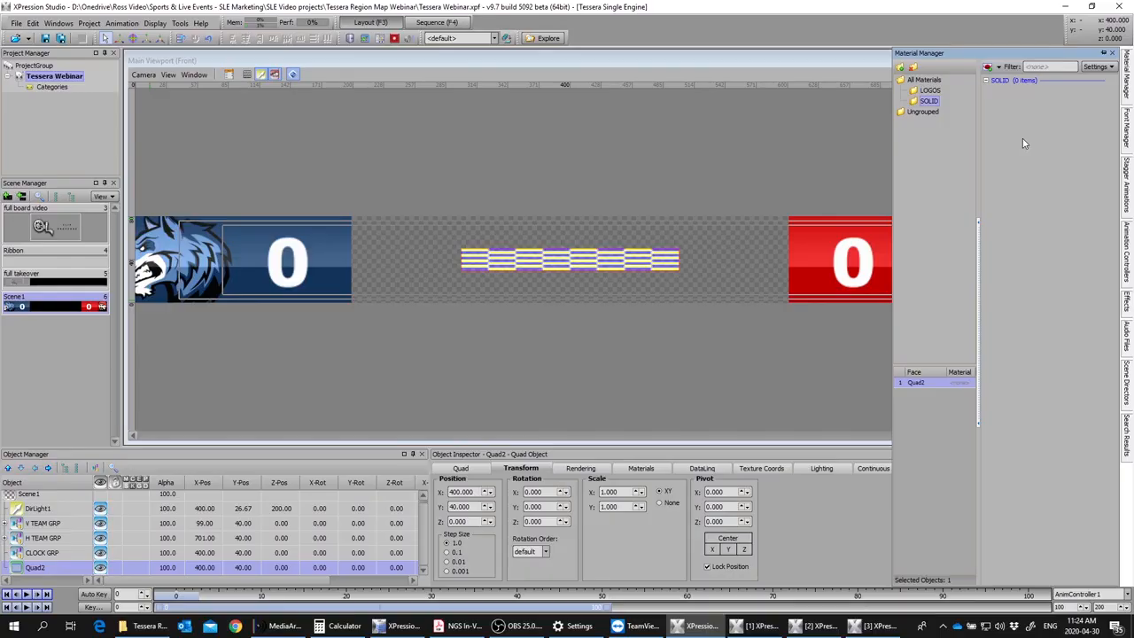
# Step: Create a new material in the SOLID group and add a Gradient shader to its layer
pyautogui.rightClick(1023, 138)
pyautogui.moveTo(998, 168)
pyautogui.click(922, 166)
pyautogui.click(363, 180)
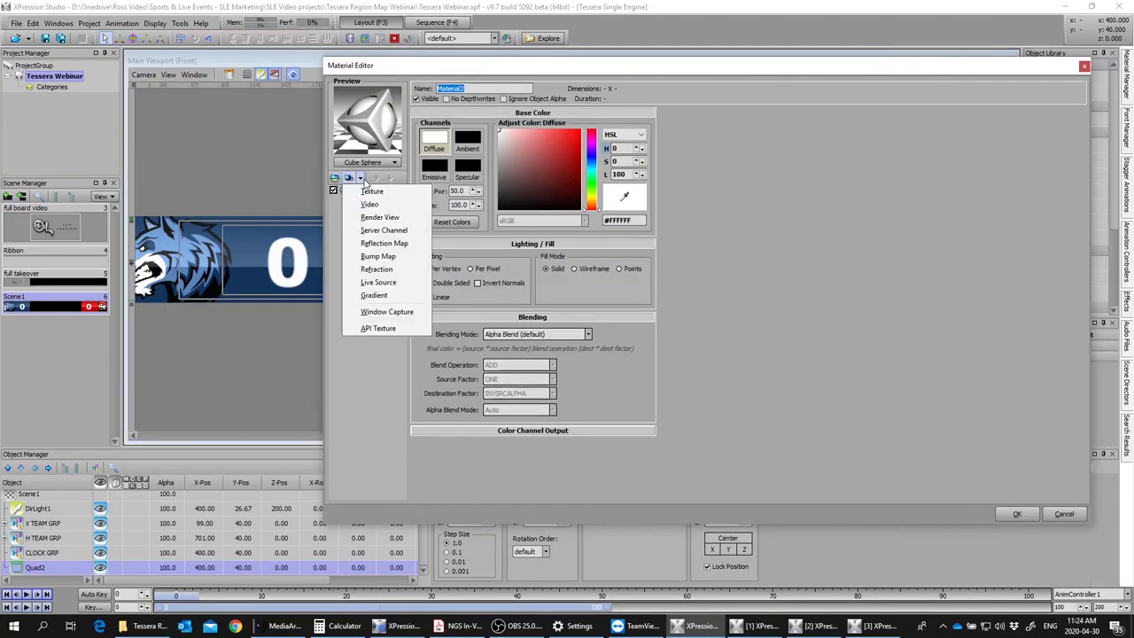
pyautogui.click(375, 300)
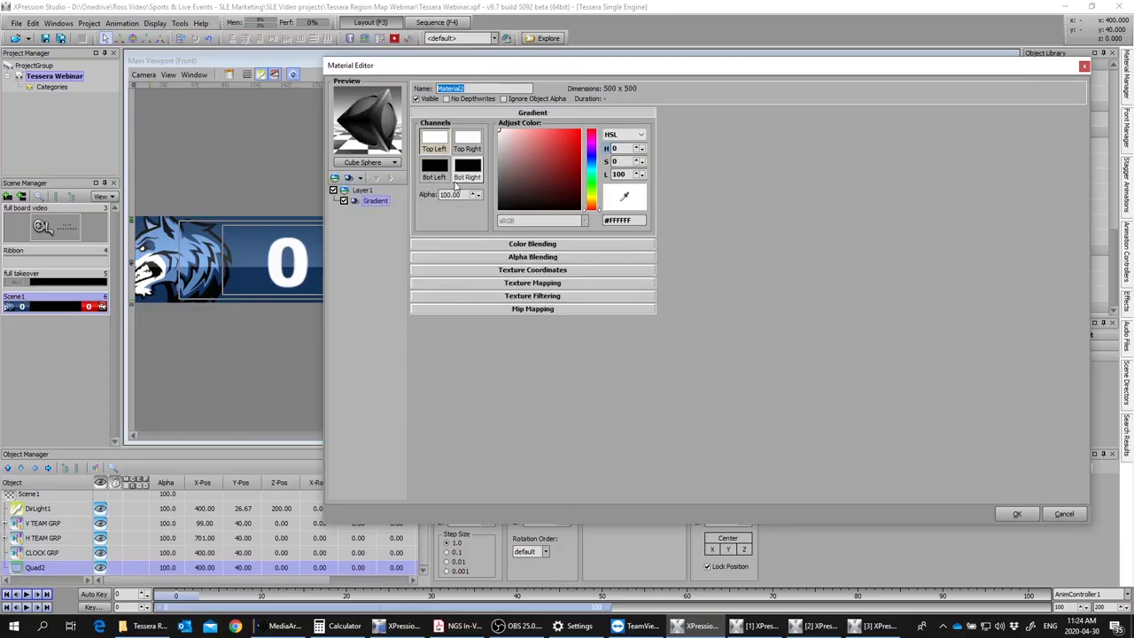
# Step: Set the gradient's top corners to light grey and bottom corners to dark grey #414141, and assign the material to the new quad
pyautogui.click(442, 140)
pyautogui.click(467, 140)
pyautogui.click(499, 147)
pyautogui.click(442, 174)
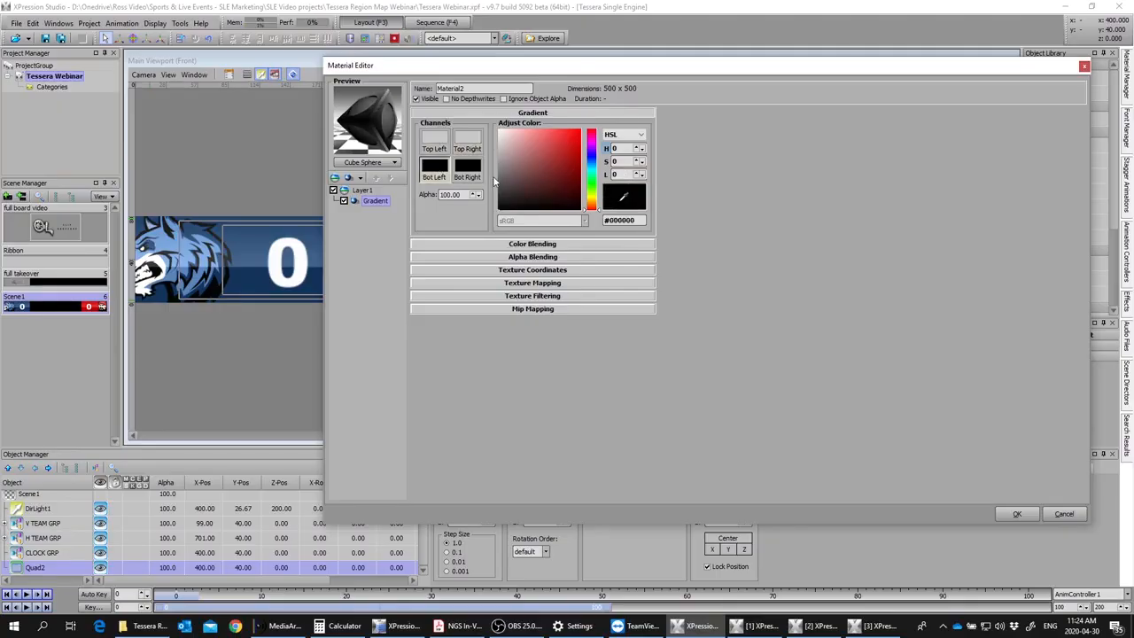
pyautogui.click(499, 188)
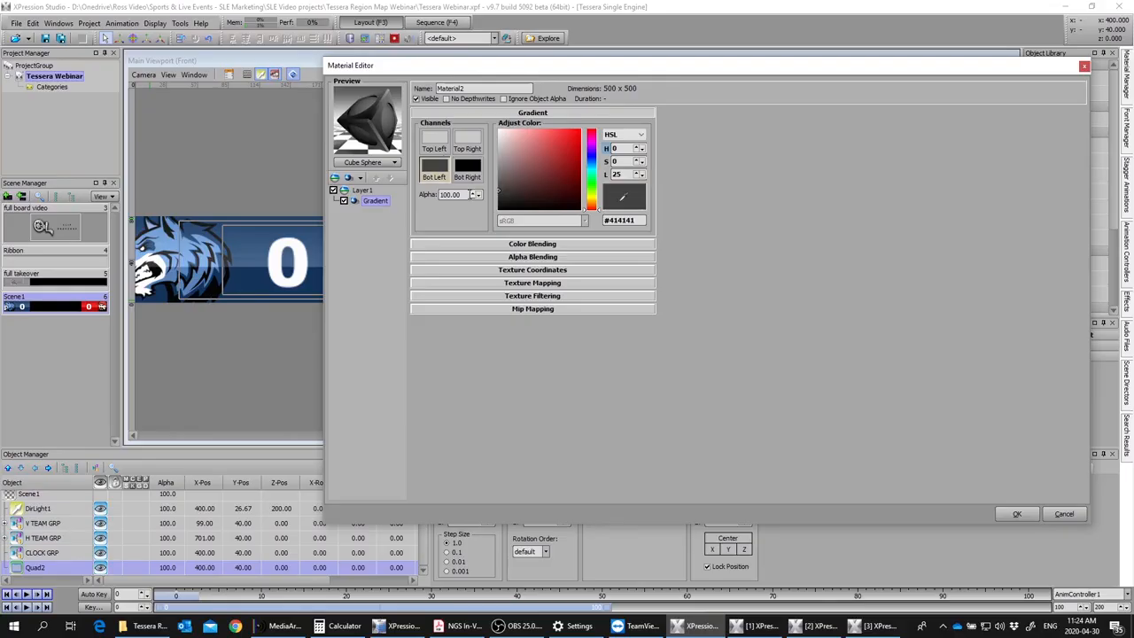
pyautogui.click(468, 170)
pyautogui.moveTo(623, 197); pyautogui.dragTo(432, 165)
pyautogui.click(1017, 514)
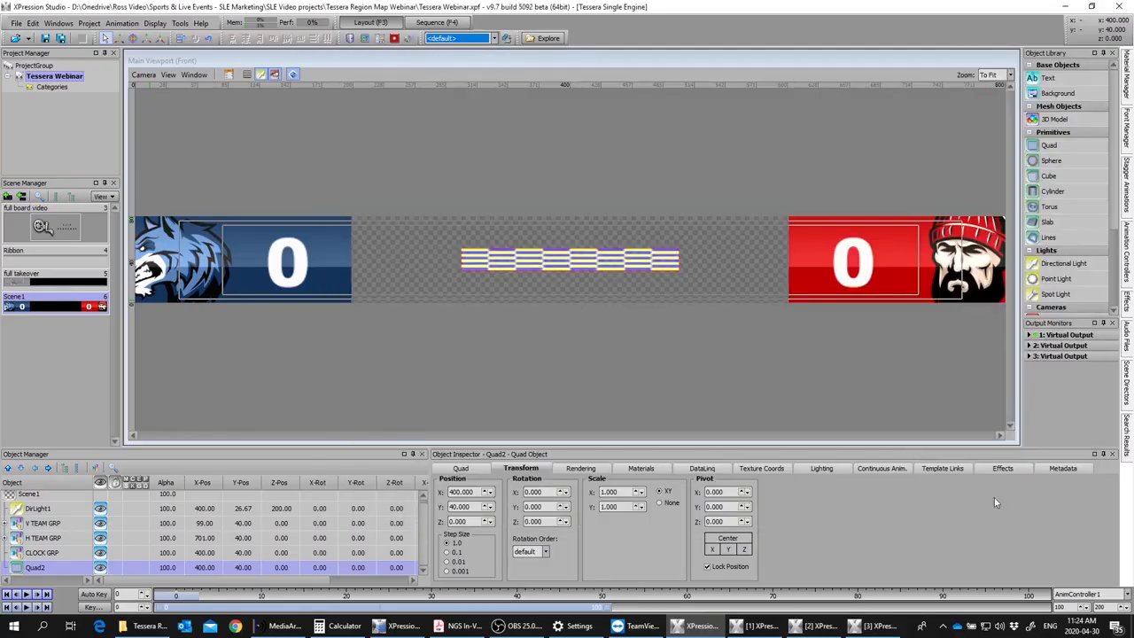
pyautogui.doubleClick(1014, 113)
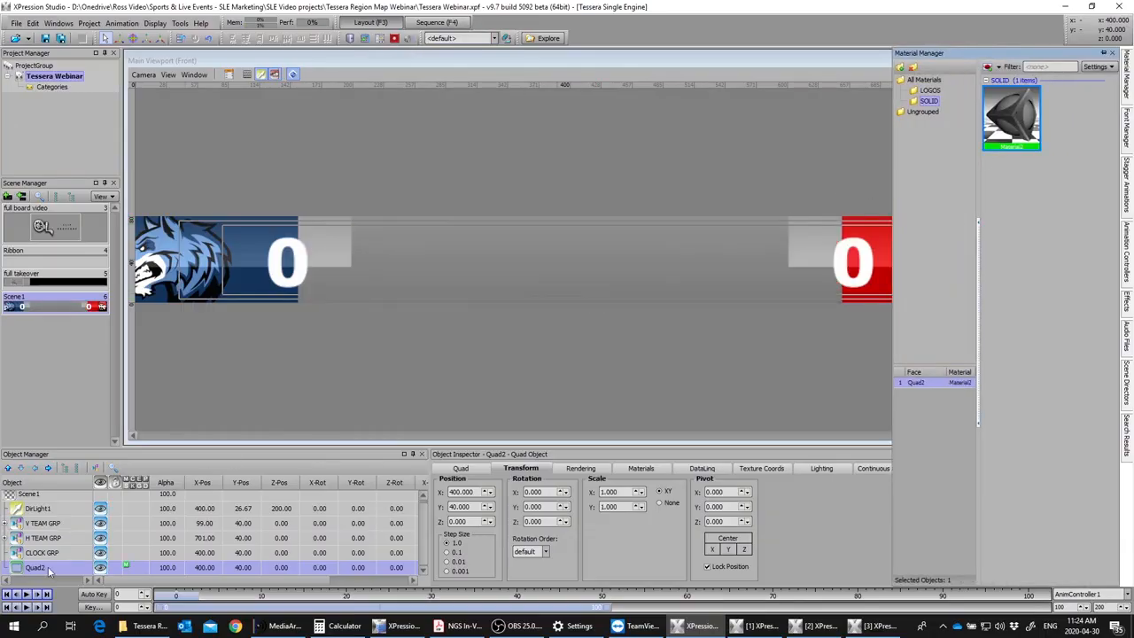
# Step: Move the quad into CLOCK GRP and set the group's Z position to -1 to place it behind the team groups
pyautogui.moveTo(25, 569); pyautogui.dragTo(41, 554)
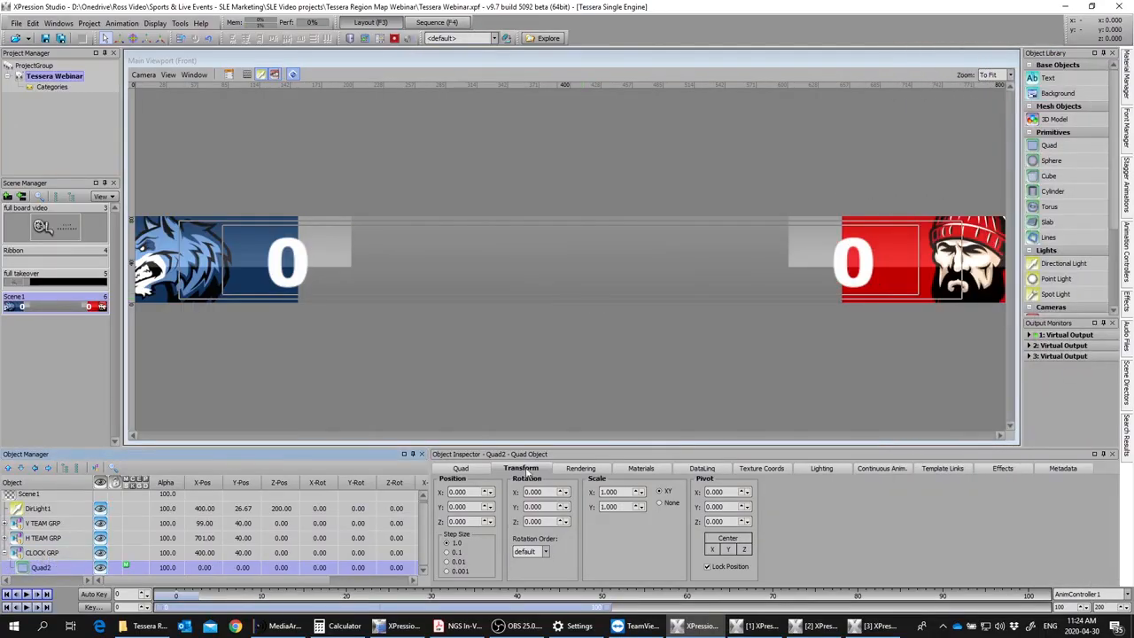
pyautogui.click(41, 552)
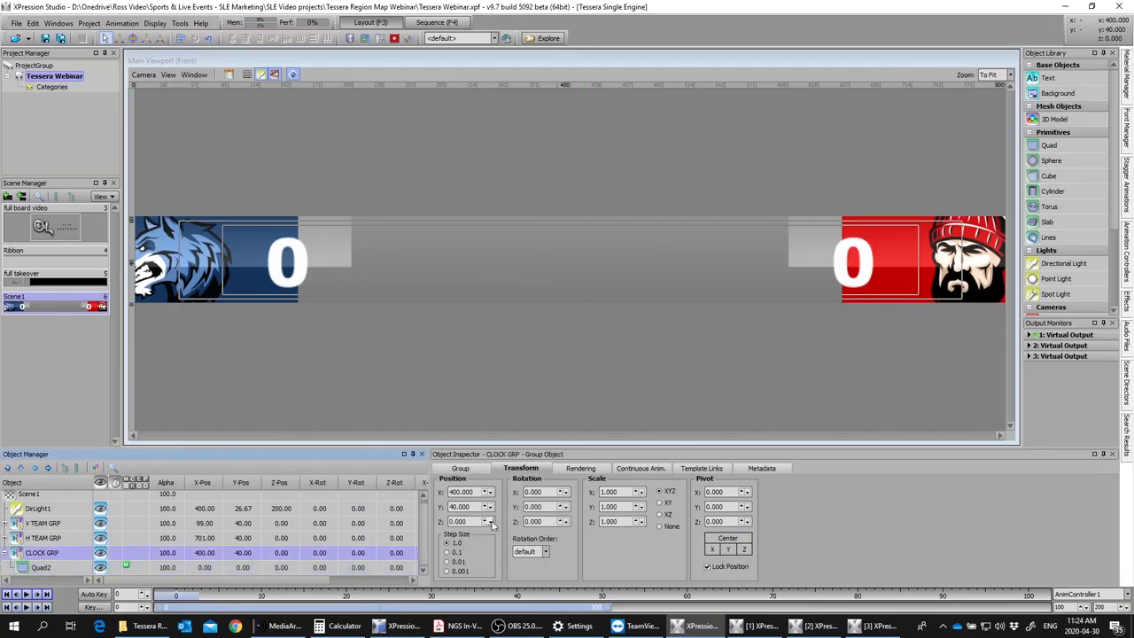
pyautogui.click(487, 524)
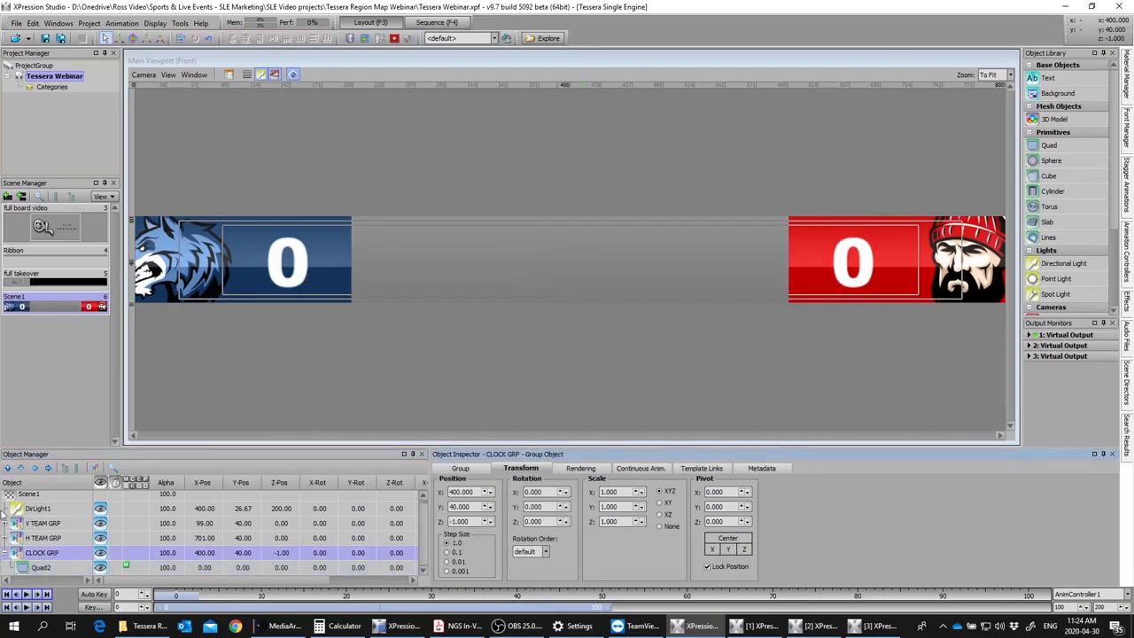
# Step: Set the clock quad's height to 80 and rename it CLOCK BG
pyautogui.click(42, 568)
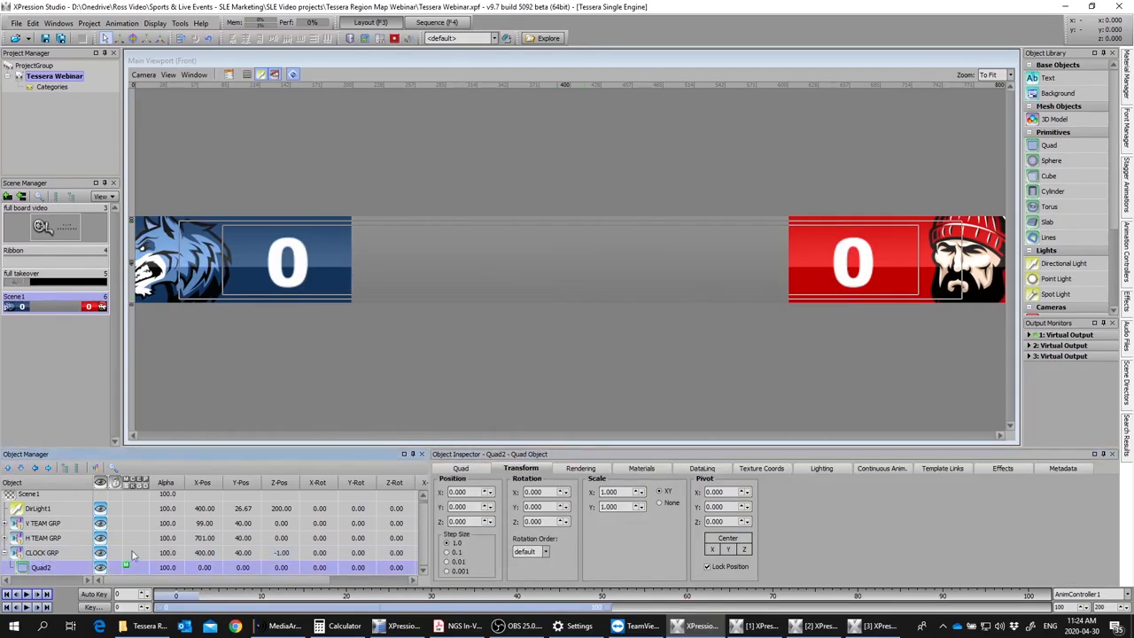
pyautogui.click(468, 469)
pyautogui.moveTo(507, 506); pyautogui.dragTo(452, 507)
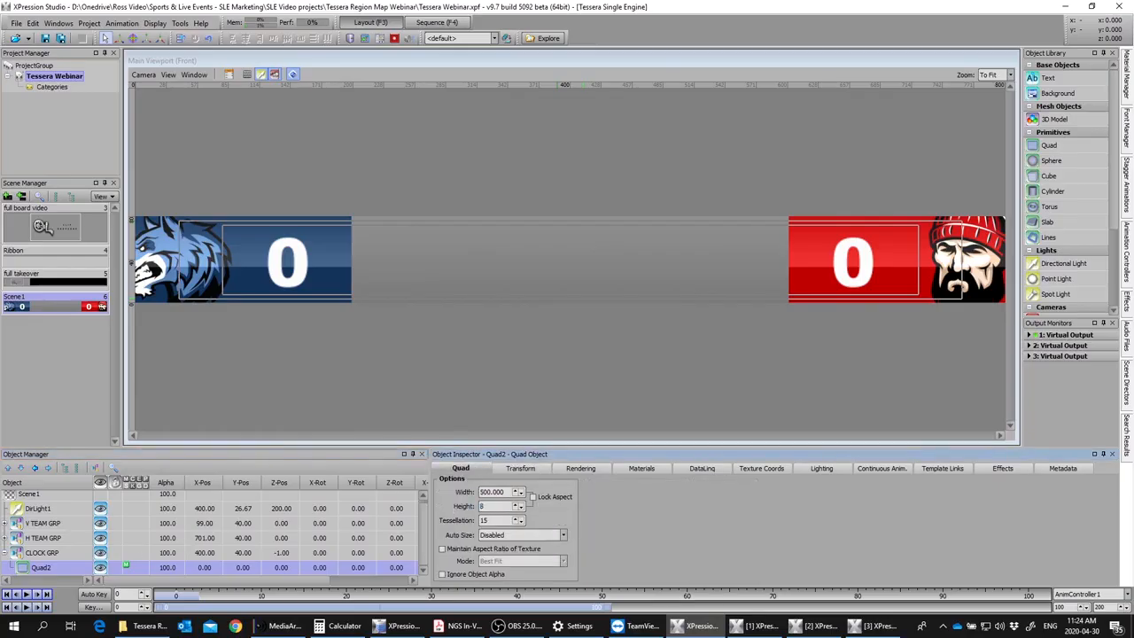
pyautogui.write('80')
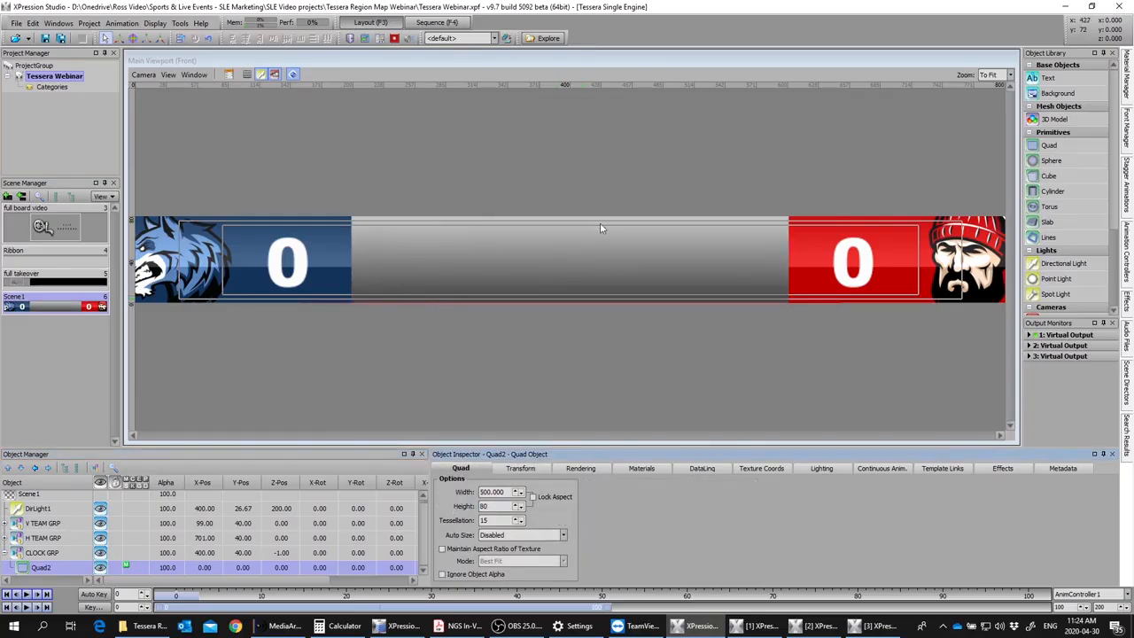
pyautogui.click(51, 573)
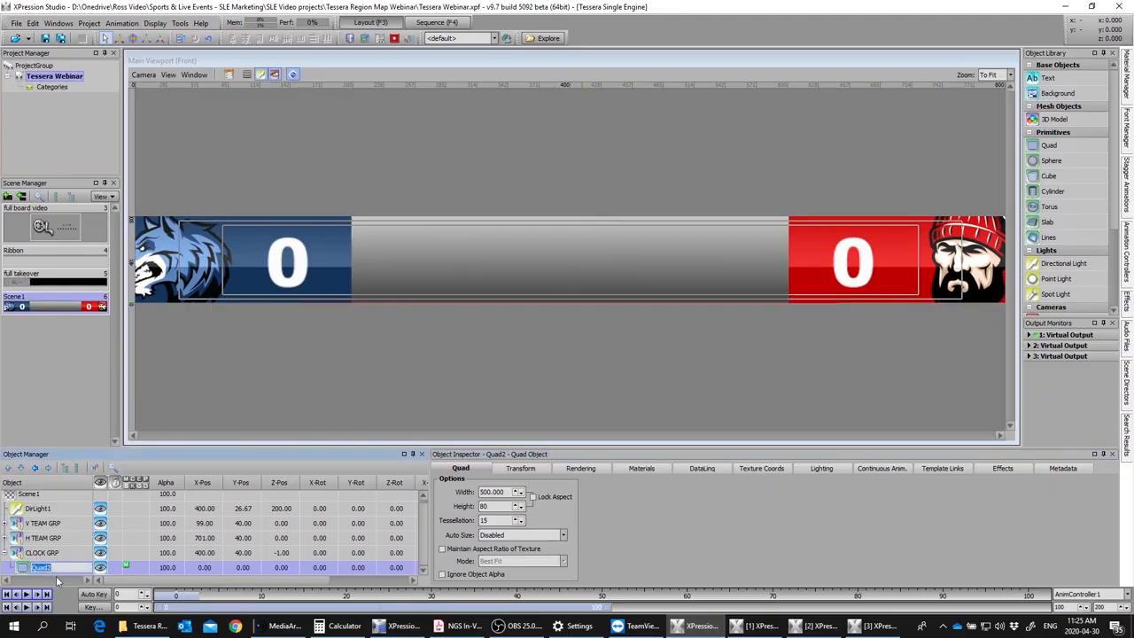
pyautogui.write('CLOCK BG')
pyautogui.press('Return')
# Step: Duplicate CLOCK BG and rename the copy CLOCK GLOSS
pyautogui.hotkey('ctrl', 'd')
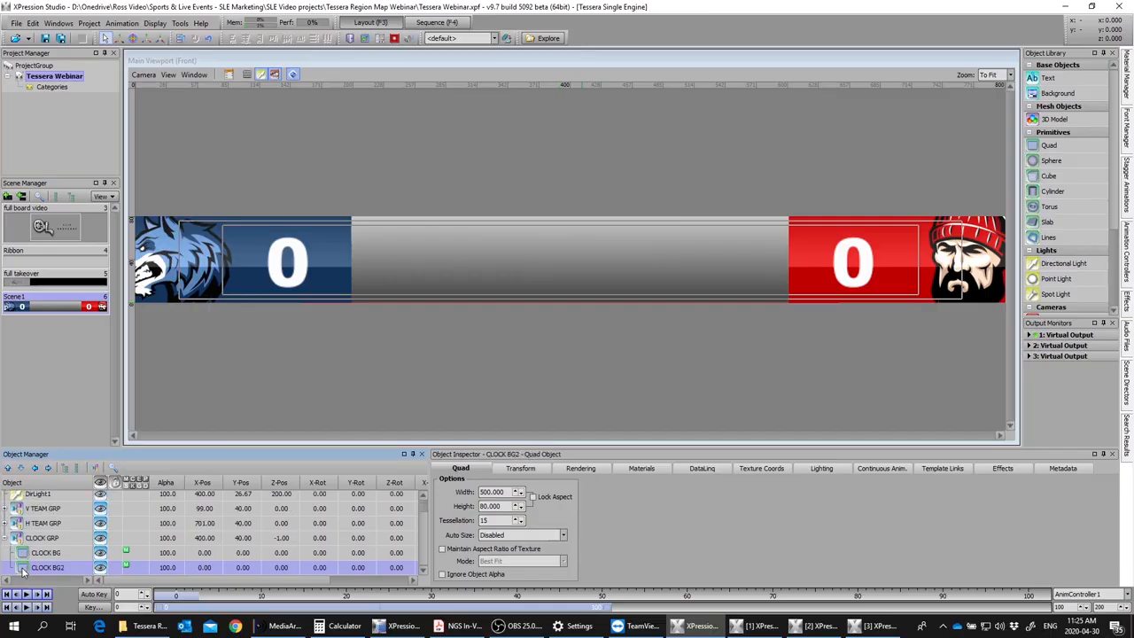
pyautogui.click(63, 570)
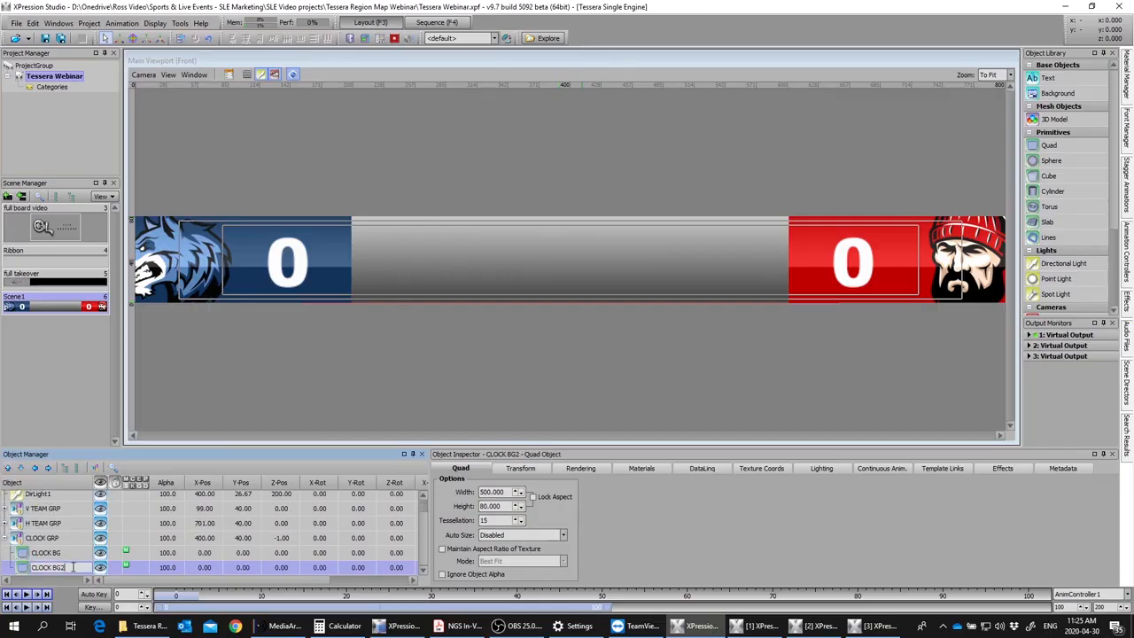
pyautogui.write('GLOSS')
pyautogui.press('Return')
# Step: Assign the SimpleReflection image material from the LOGOS group to CLOCK GLOSS
pyautogui.click(1127, 81)
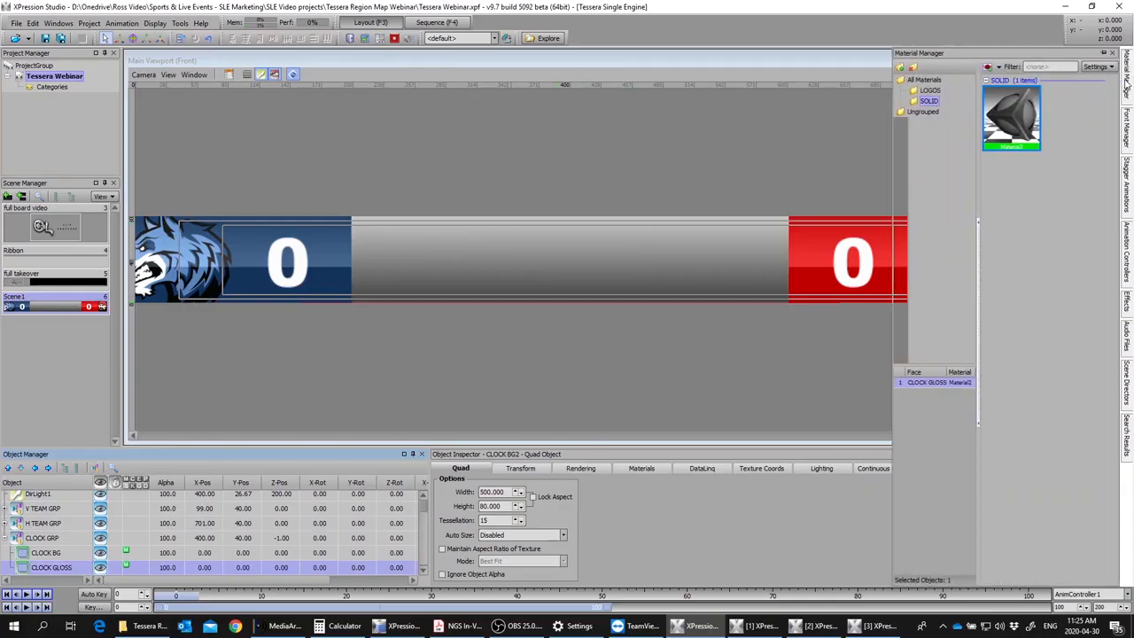
pyautogui.click(930, 91)
pyautogui.doubleClick(1016, 250)
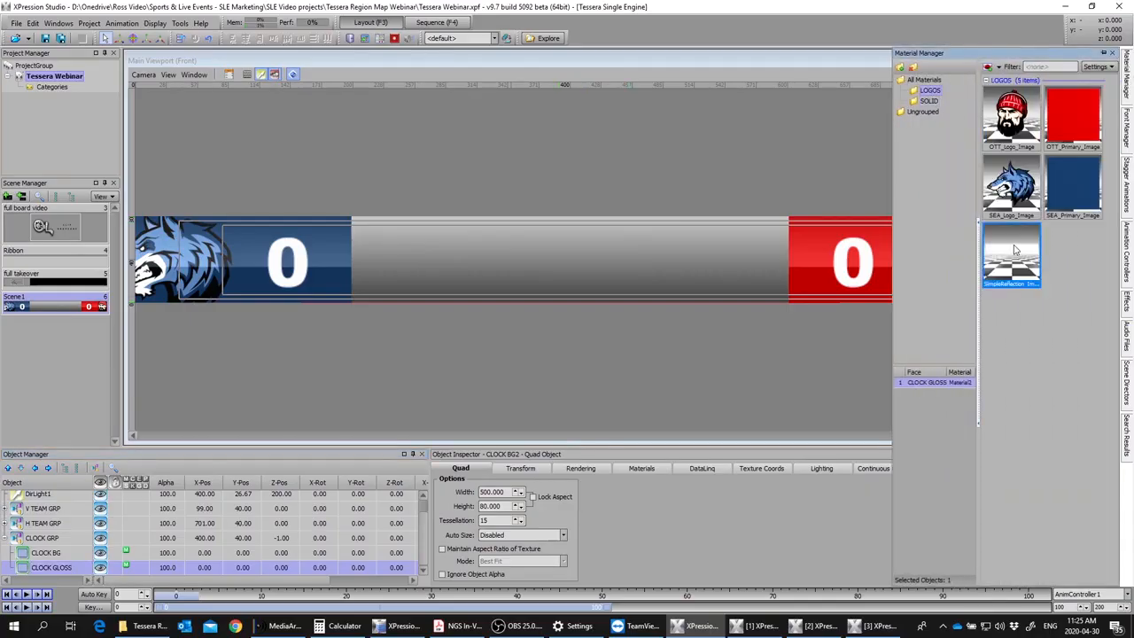
# Step: Set CLOCK GLOSS's alpha to 20 and its Y position to -3
pyautogui.click(171, 571)
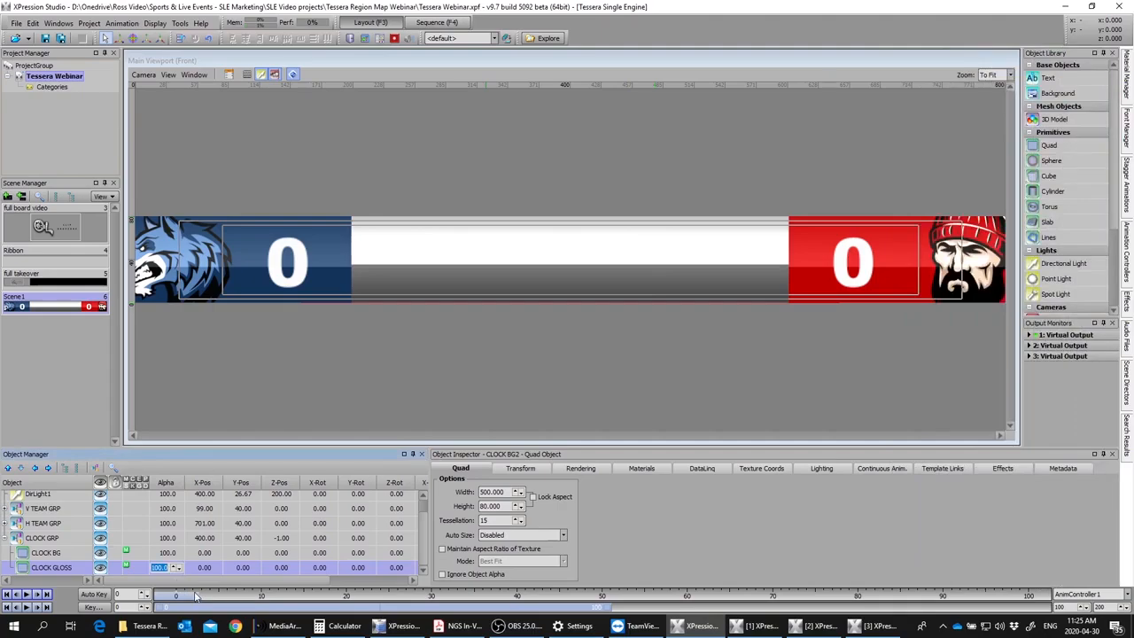
pyautogui.write('20')
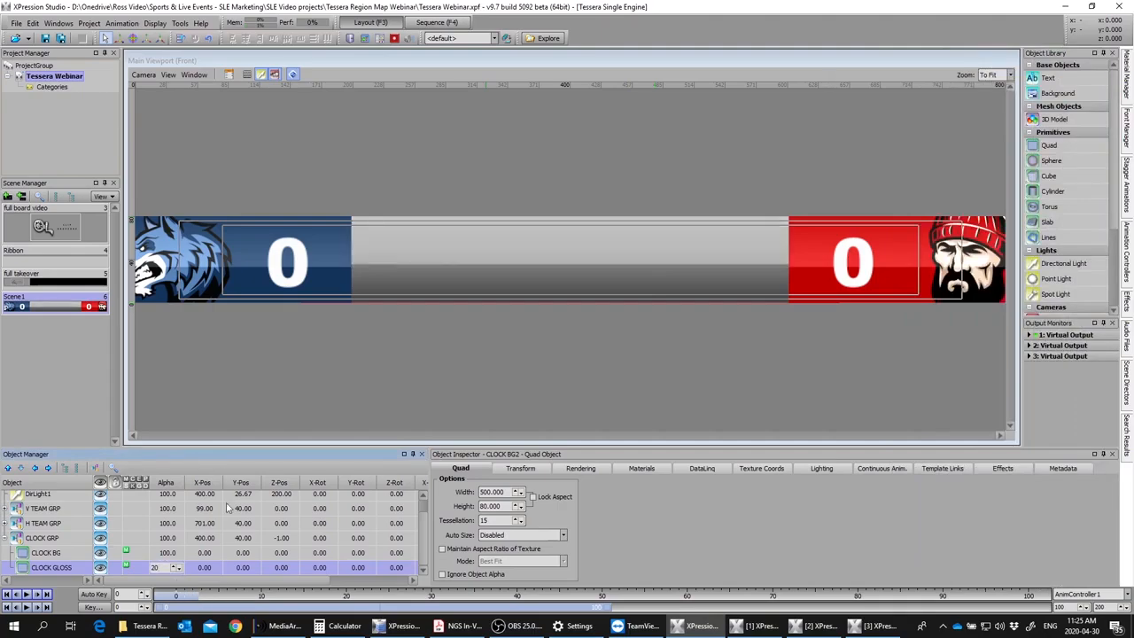
pyautogui.click(523, 468)
pyautogui.scroll(-3, 474, 506)
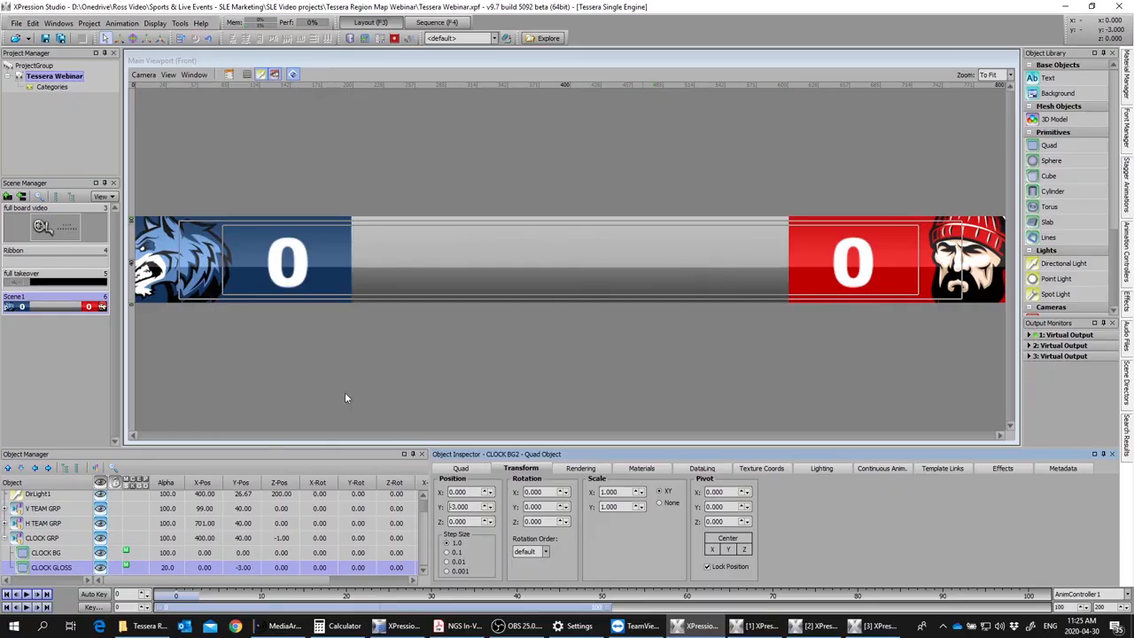
pyautogui.click(48, 553)
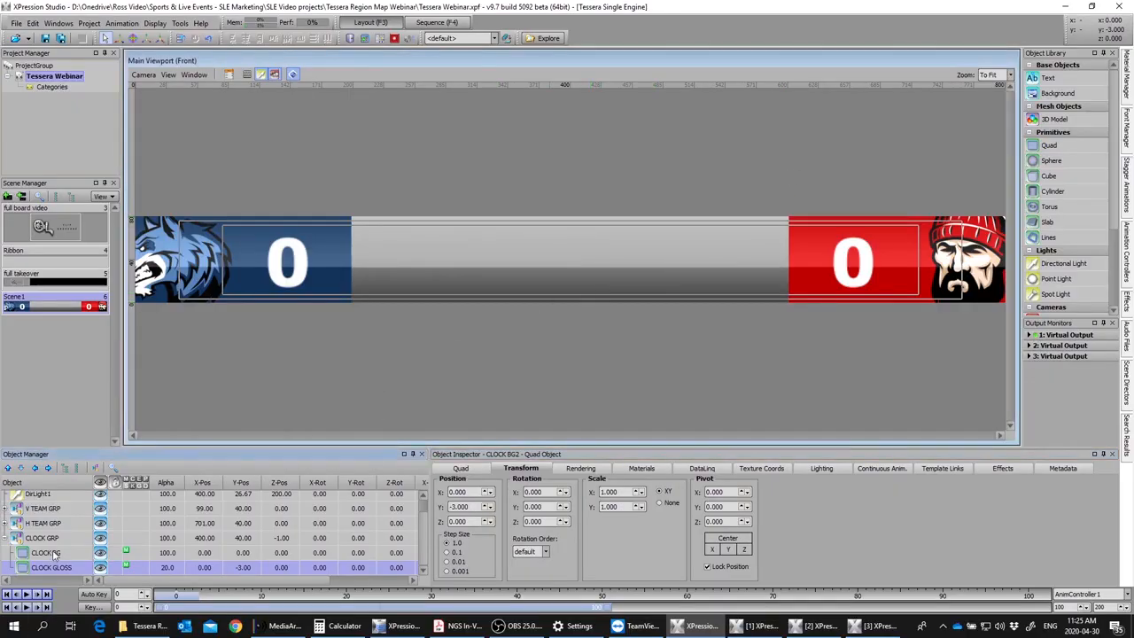
pyautogui.click(477, 470)
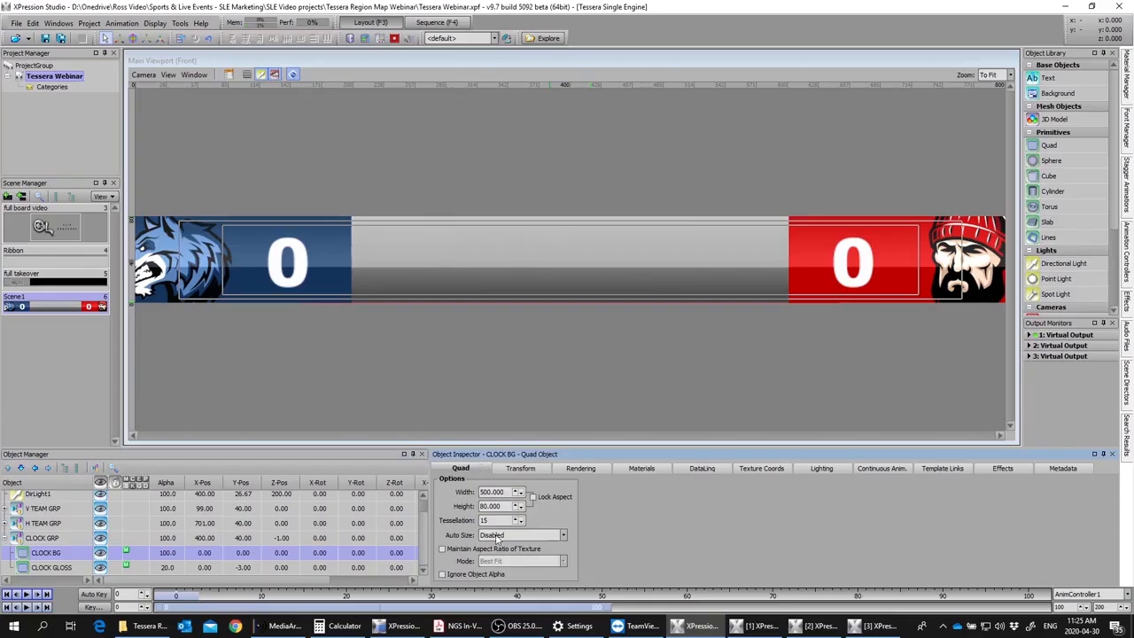
# Step: Add a text object to the scene and set its first tab's alignment to Center
pyautogui.doubleClick(1047, 79)
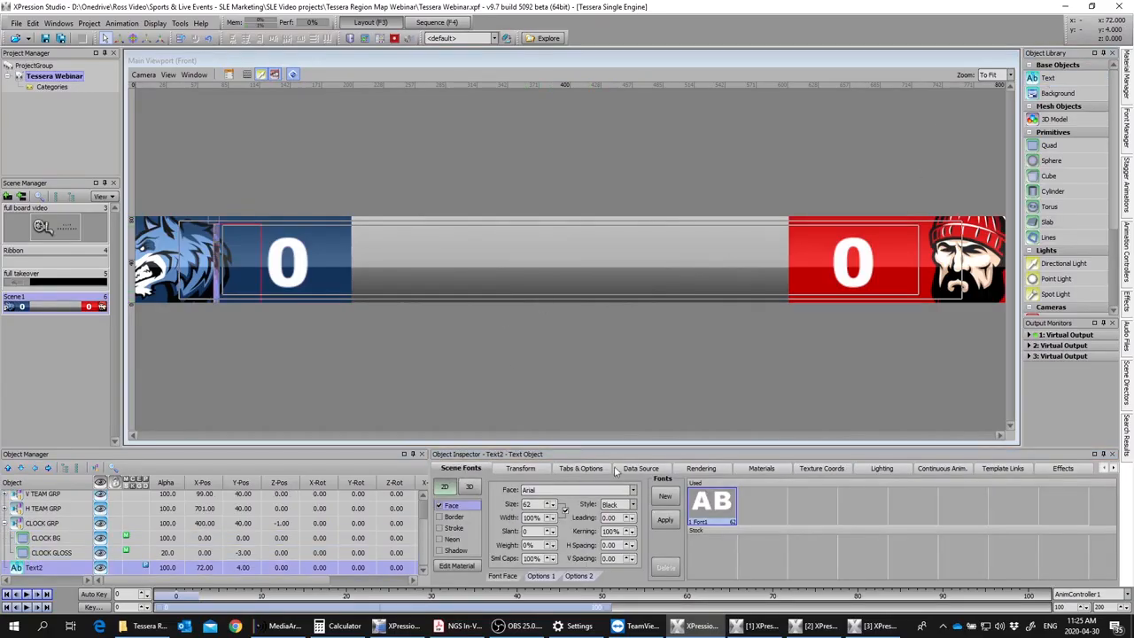
pyautogui.click(586, 469)
pyautogui.click(585, 502)
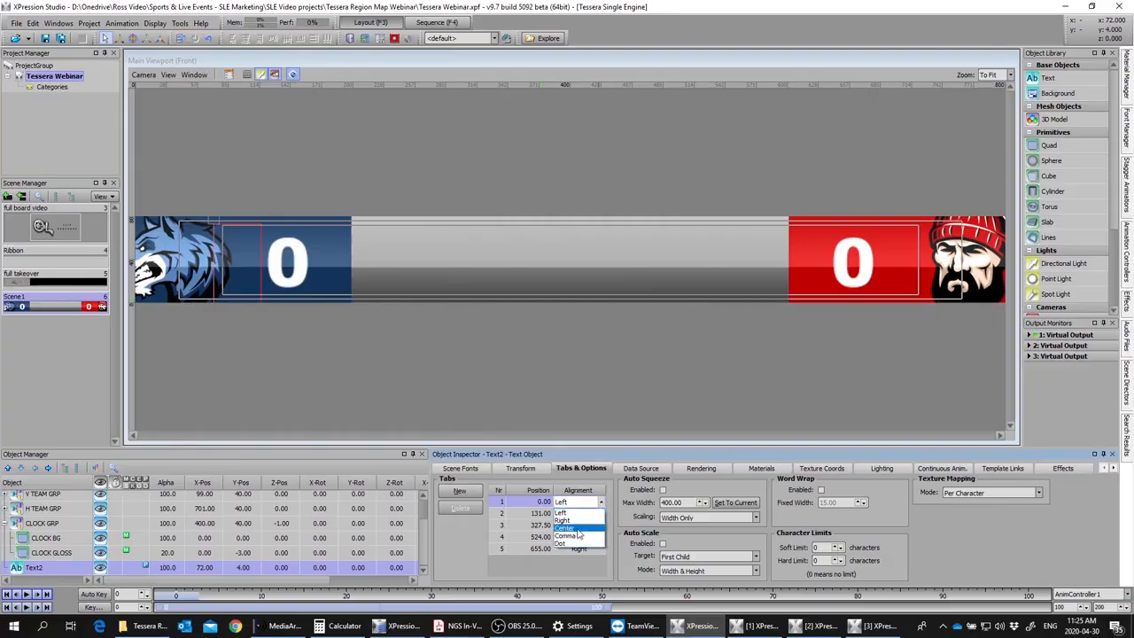
pyautogui.click(578, 519)
# Step: Move the new text object into CLOCK GRP and rename it CLOCK
pyautogui.moveTo(67, 568); pyautogui.dragTo(45, 523)
pyautogui.press('F2')
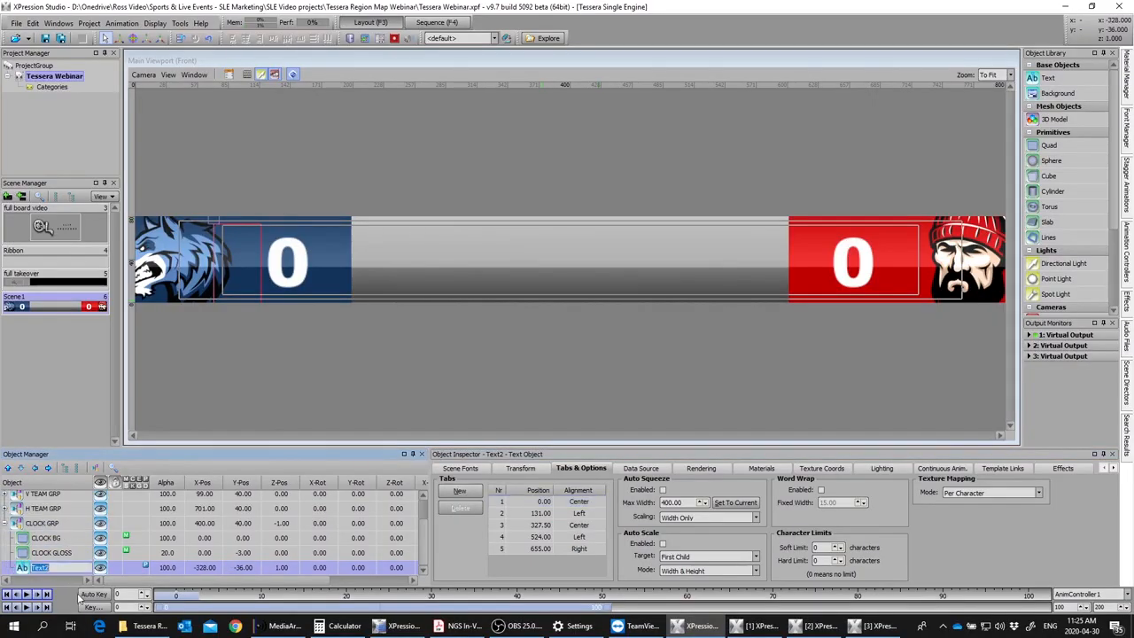
pyautogui.write('CLOCK')
pyautogui.press('Return')
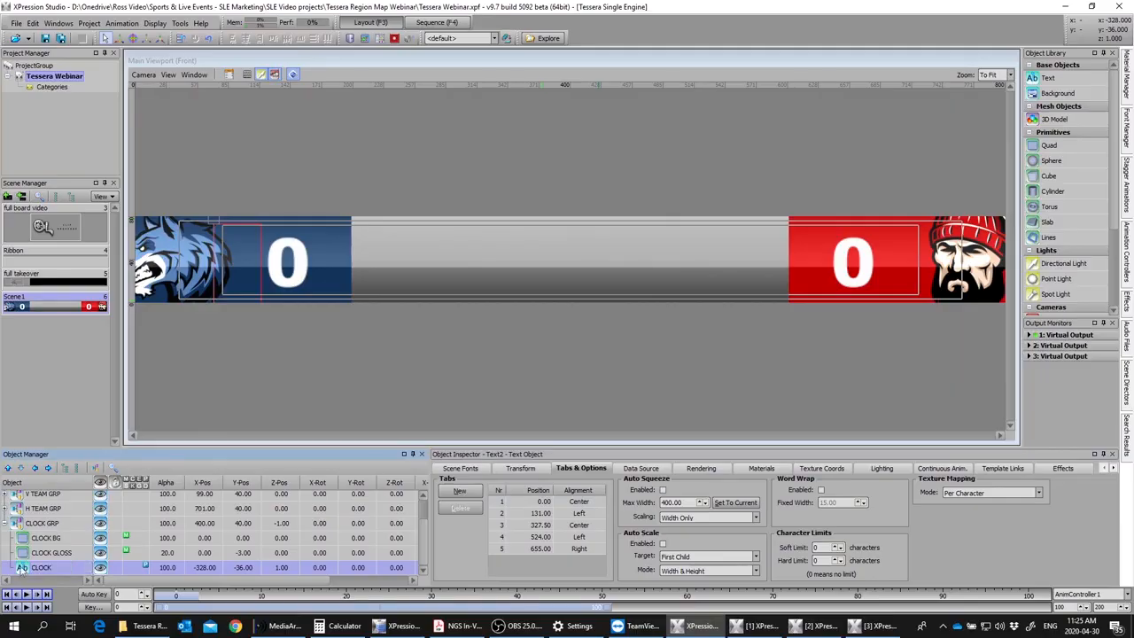
# Step: Set the CLOCK text object's X and Y positions to 0
pyautogui.click(512, 468)
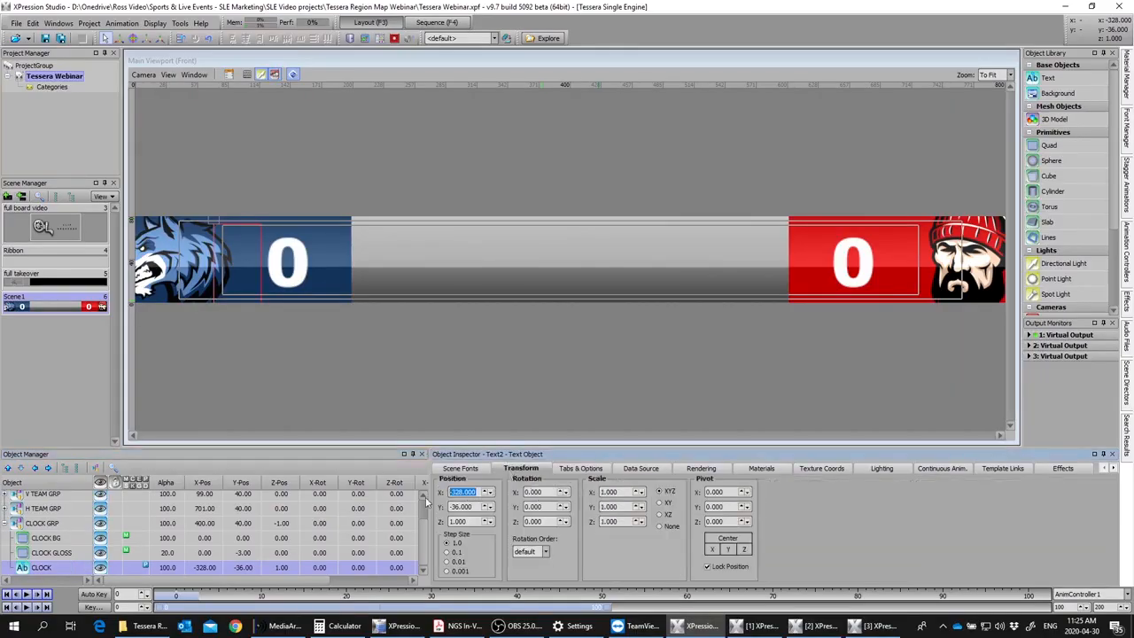
pyautogui.write('0')
pyautogui.press('Tab')
pyautogui.write('0')
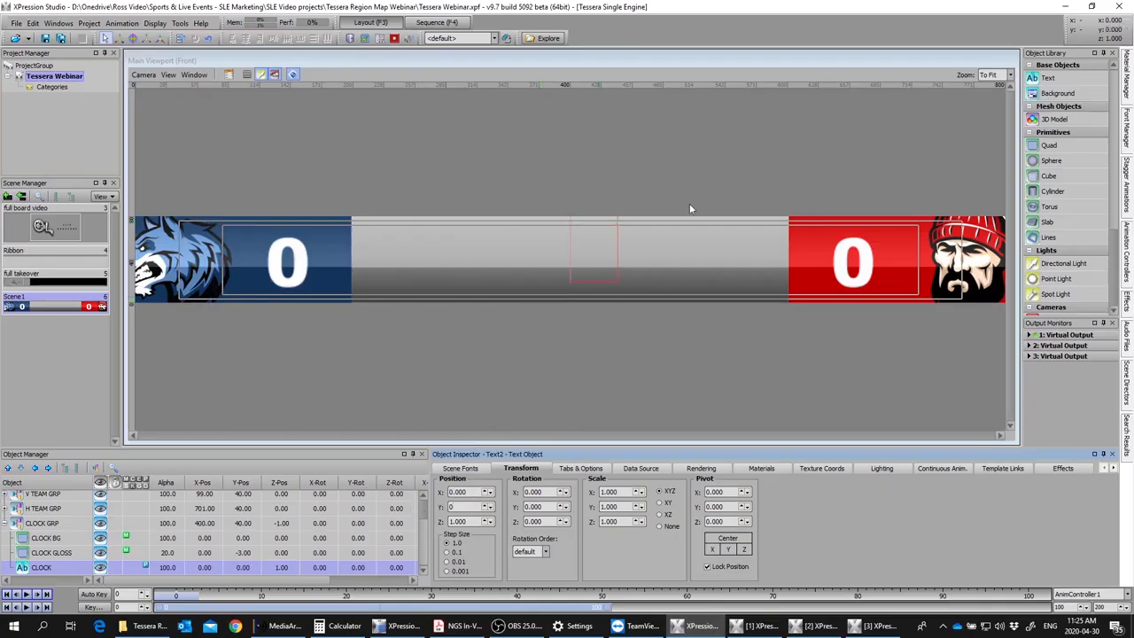
# Step: Enter 00:00 as the content of the CLOCK text object
pyautogui.doubleClick(607, 255)
pyautogui.write('00;')
pyautogui.press('BackSpace')
pyautogui.write(':00')
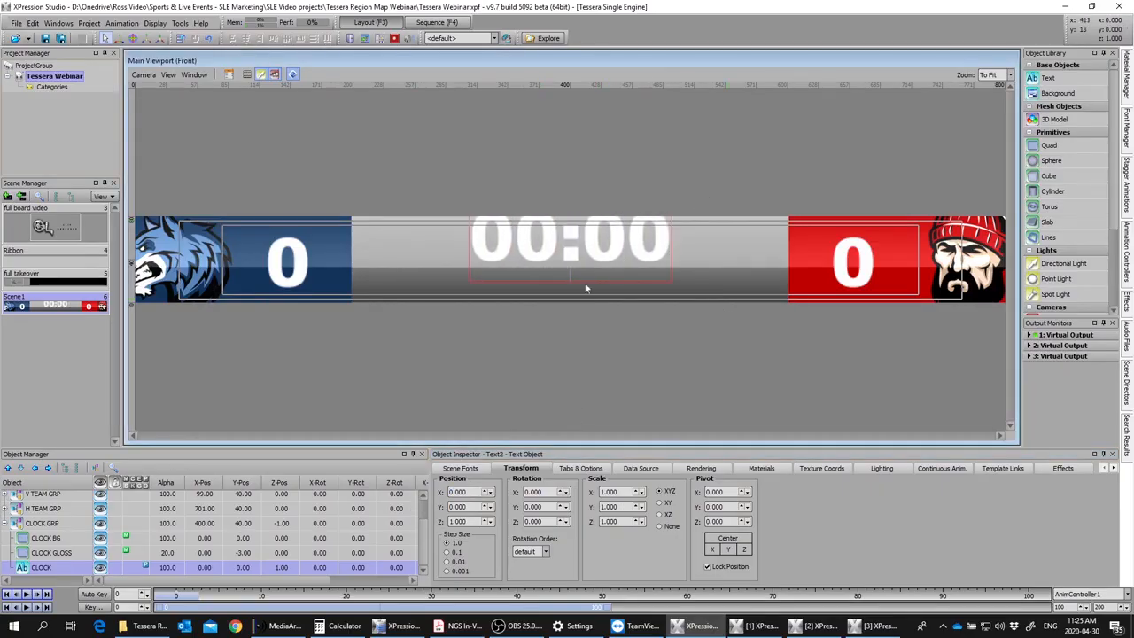
# Step: Lower the CLOCK text to a Y position of -17
pyautogui.click(469, 507)
pyautogui.scroll(-17, 469, 507)
pyautogui.scroll(3, 469, 507)
pyautogui.scroll(-3, 470, 507)
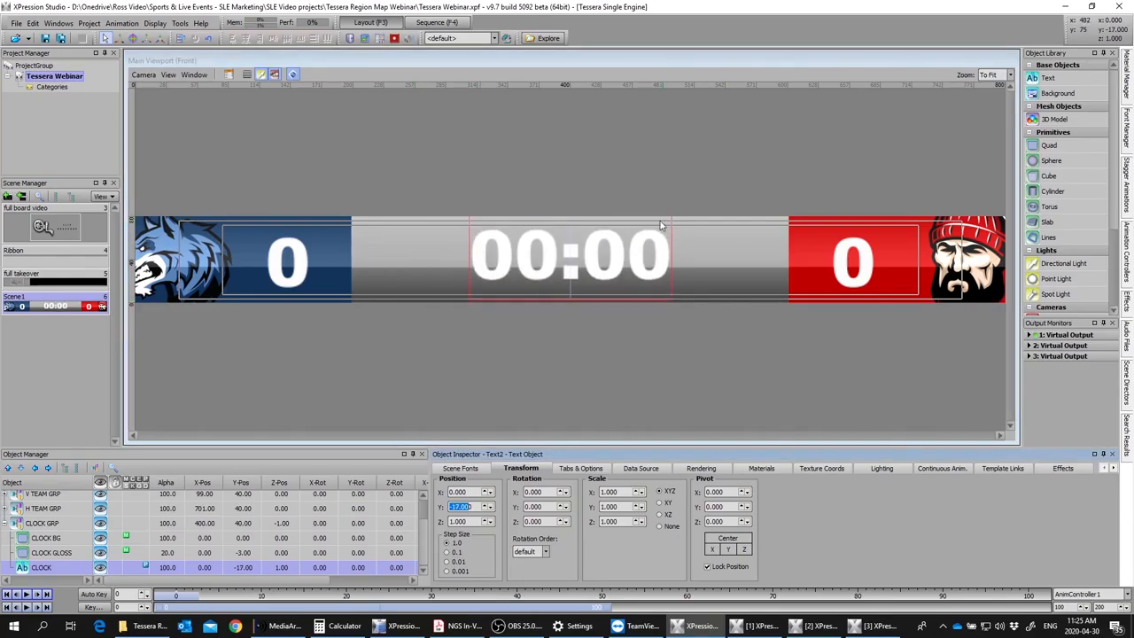
# Step: With the 00:00 text selected, create a new solid black (#000000) material in the SOLID material group
pyautogui.click(608, 269)
pyautogui.doubleClick(608, 275)
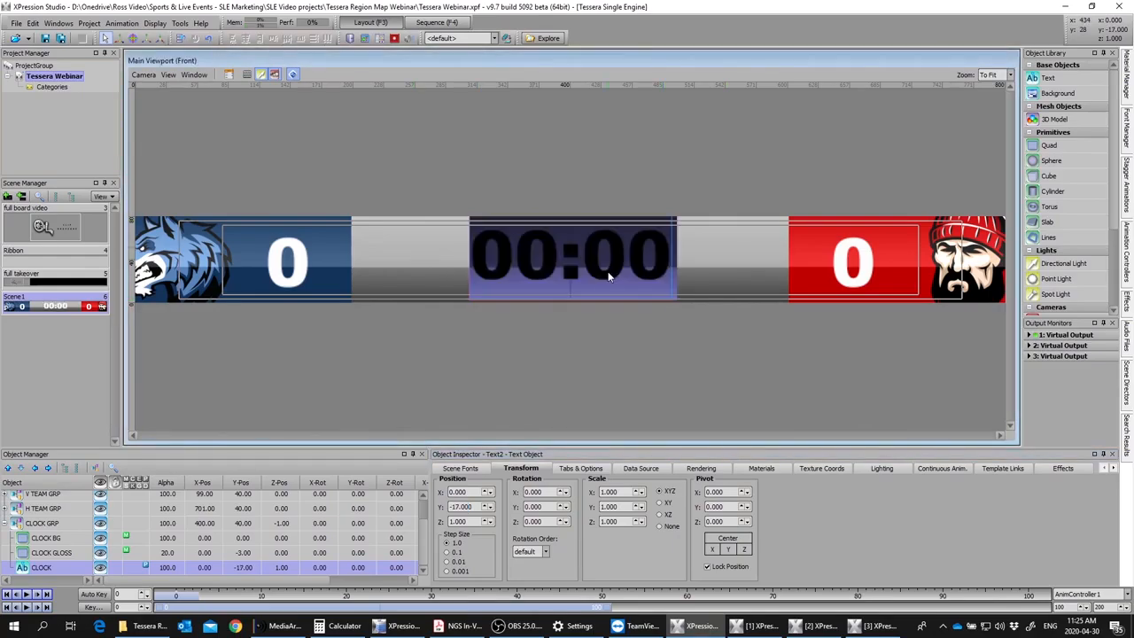
pyautogui.moveTo(1129, 80)
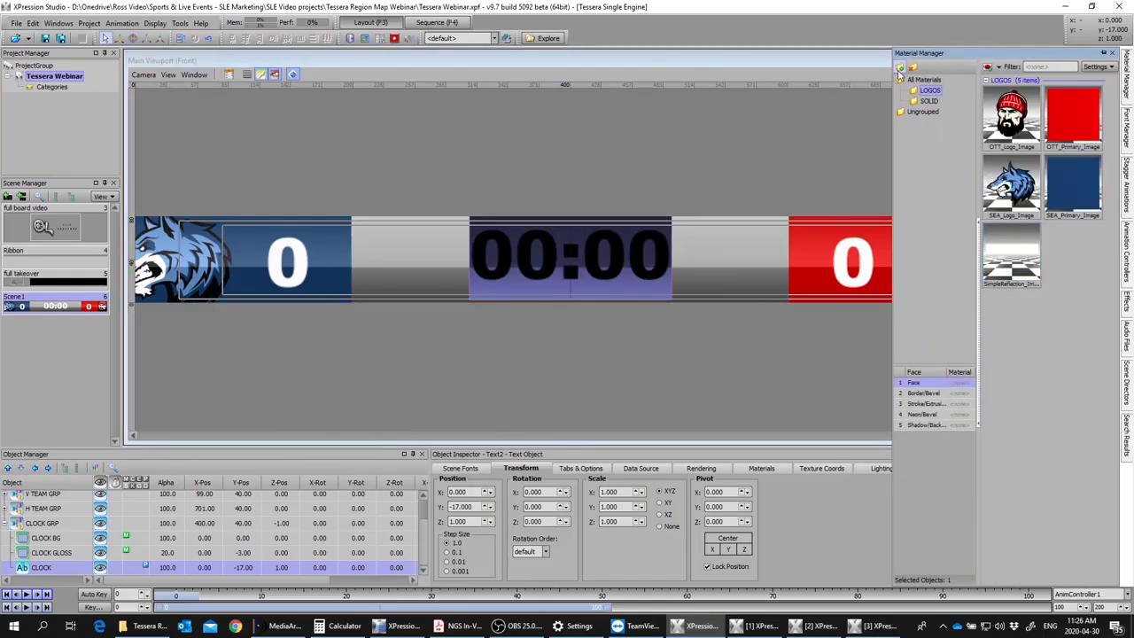
pyautogui.click(927, 100)
pyautogui.rightClick(996, 240)
pyautogui.moveTo(975, 265)
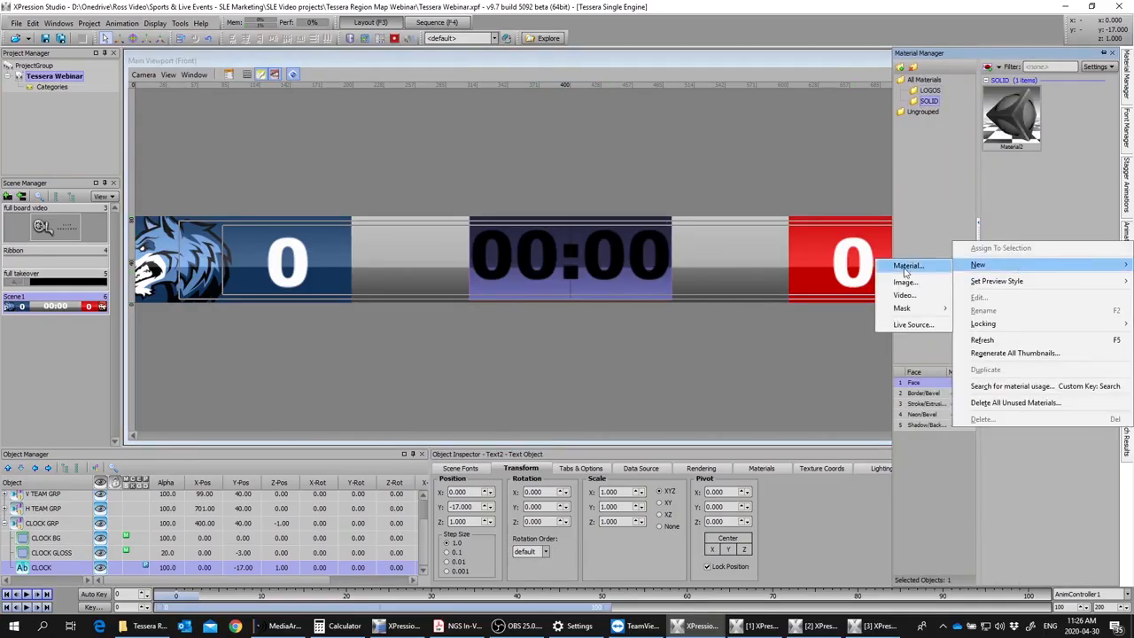
pyautogui.click(912, 263)
pyautogui.click(579, 208)
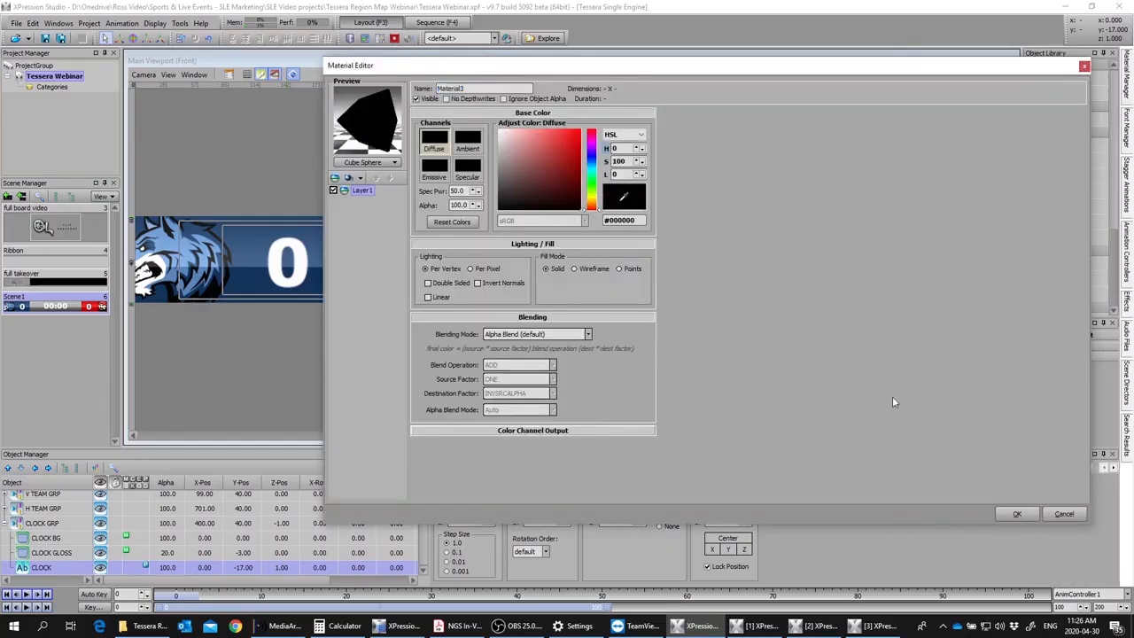
pyautogui.click(1017, 514)
# Step: Assign the new black material from the SOLID group to the face of the clock text
pyautogui.click(1125, 77)
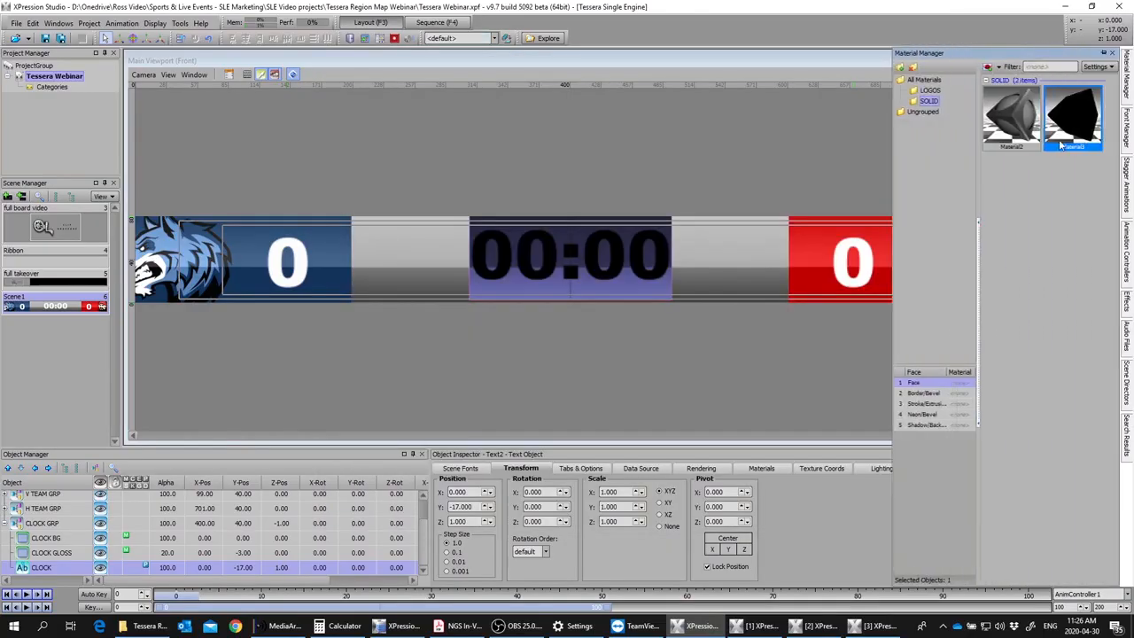
pyautogui.doubleClick(1061, 143)
pyautogui.click(504, 249)
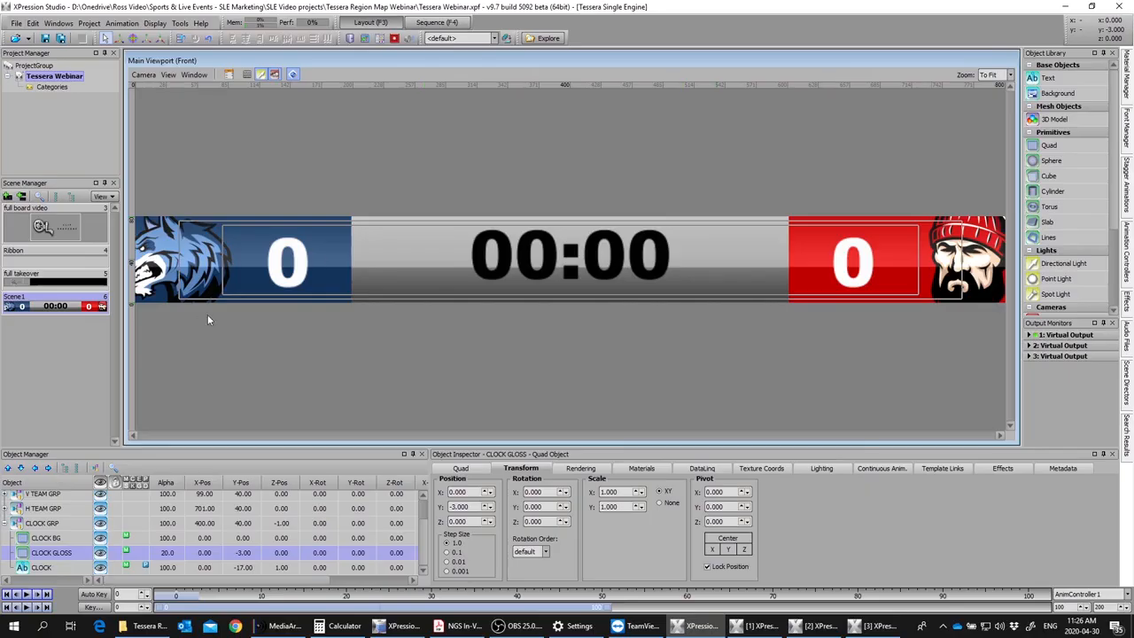
# Step: Rename Scene1 as SCOREBOARD
pyautogui.rightClick(27, 301)
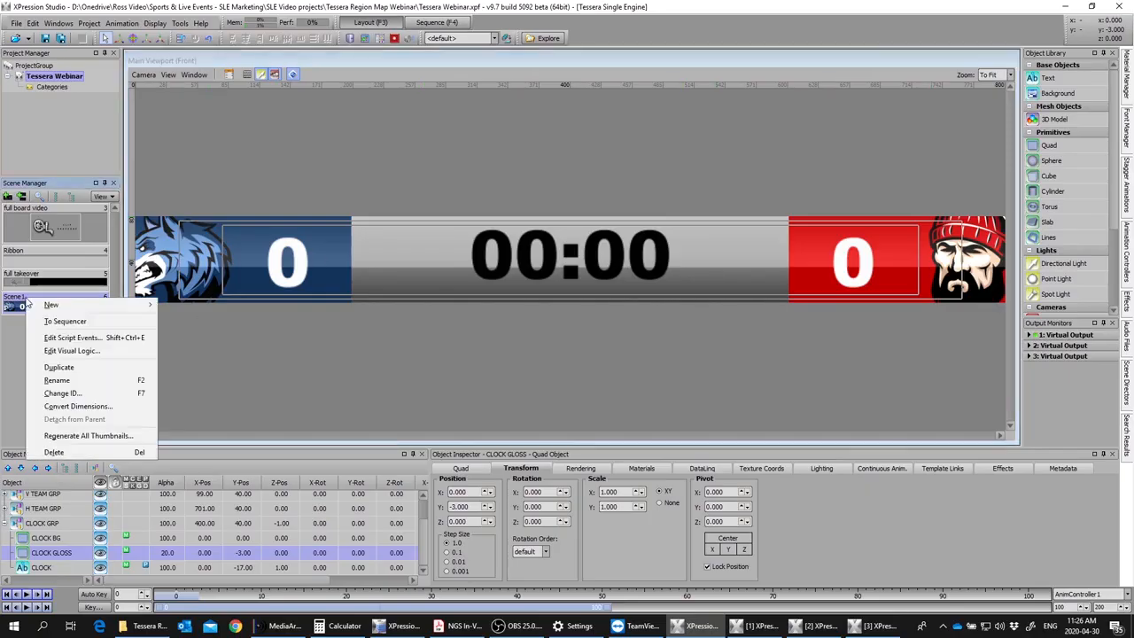
pyautogui.click(57, 381)
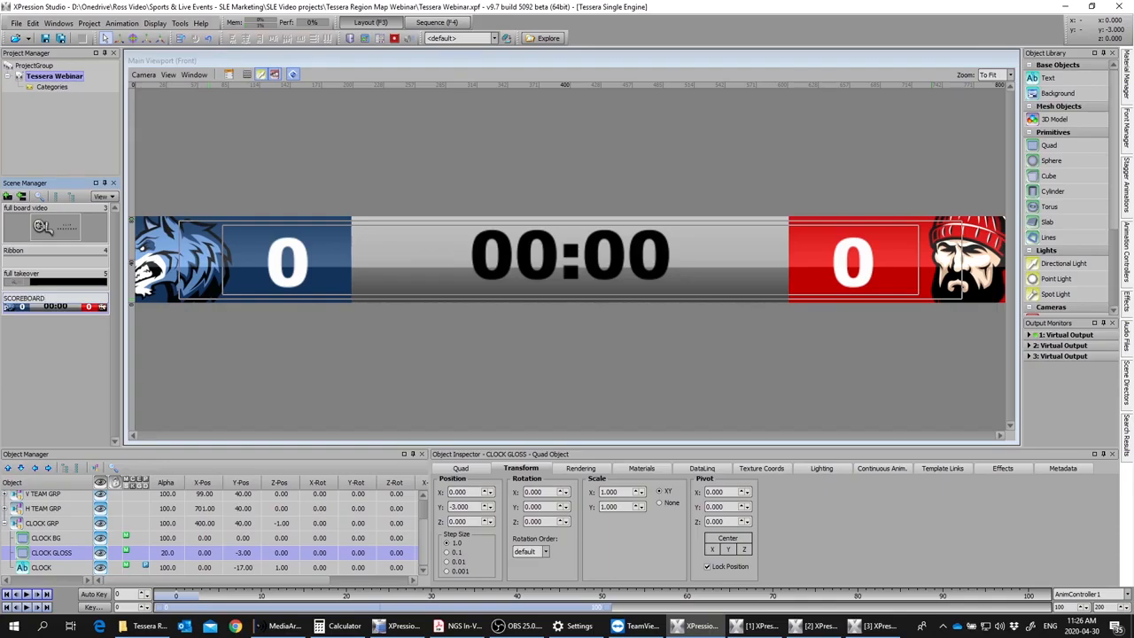
pyautogui.press('Return')
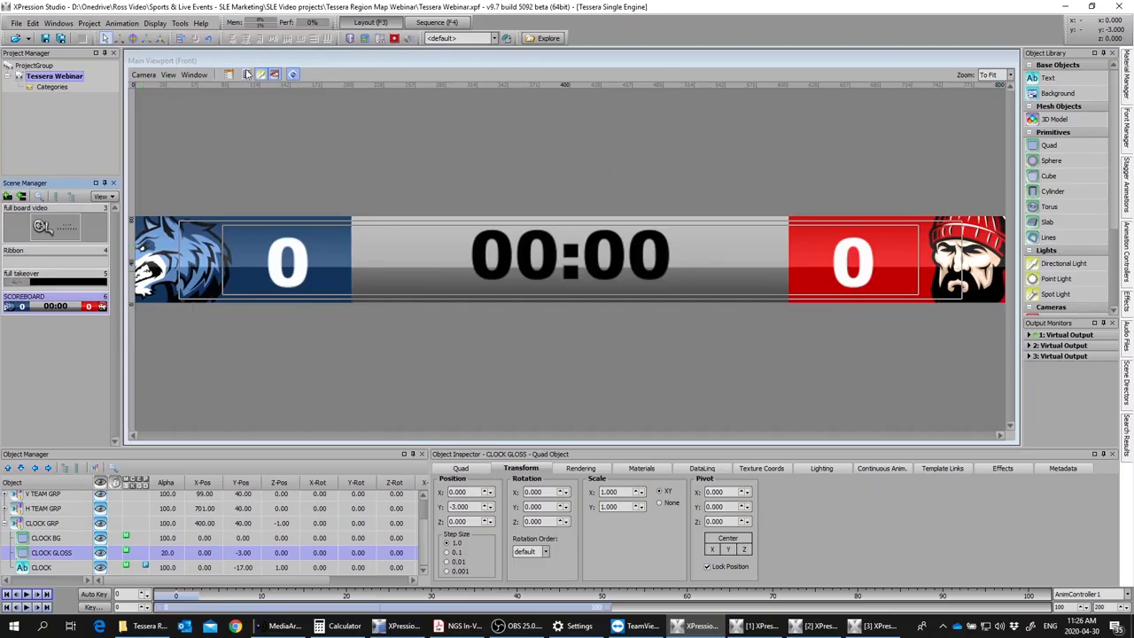
# Step: Open the Tessera Region Mapper and add a source region layout with virtual dimensions of 800 by 80
pyautogui.click(32, 24)
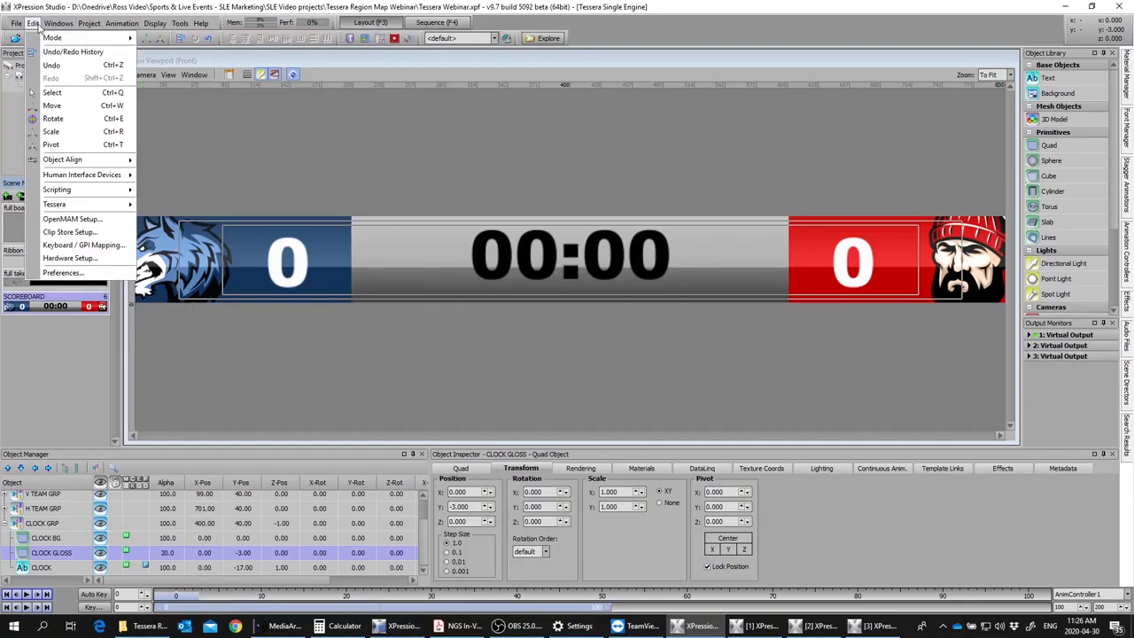
pyautogui.moveTo(78, 205)
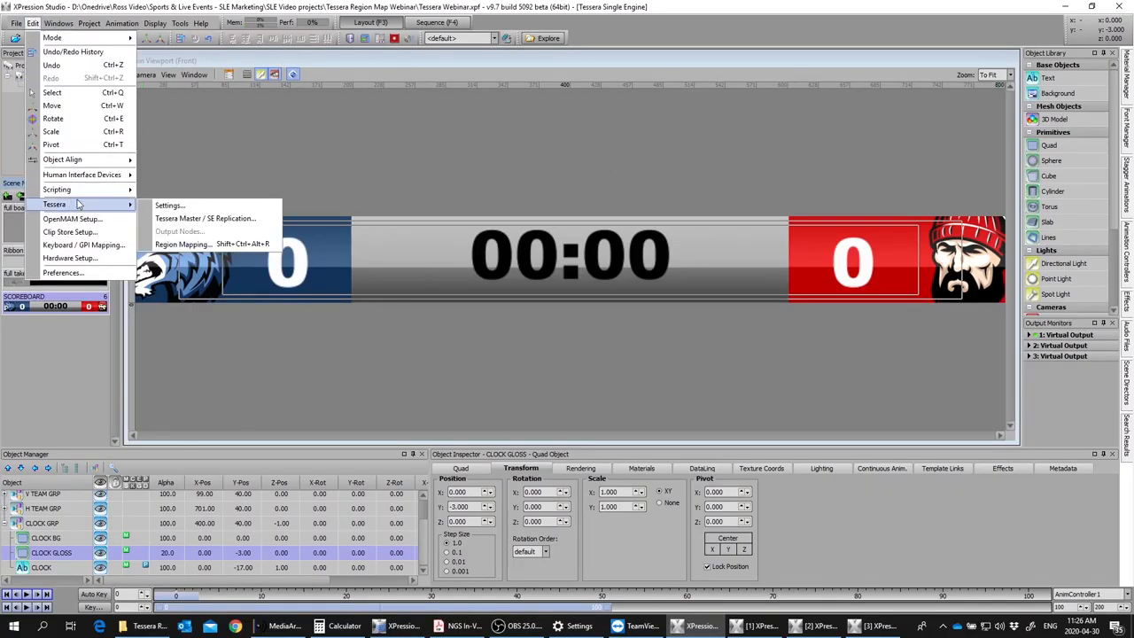
pyautogui.click(195, 249)
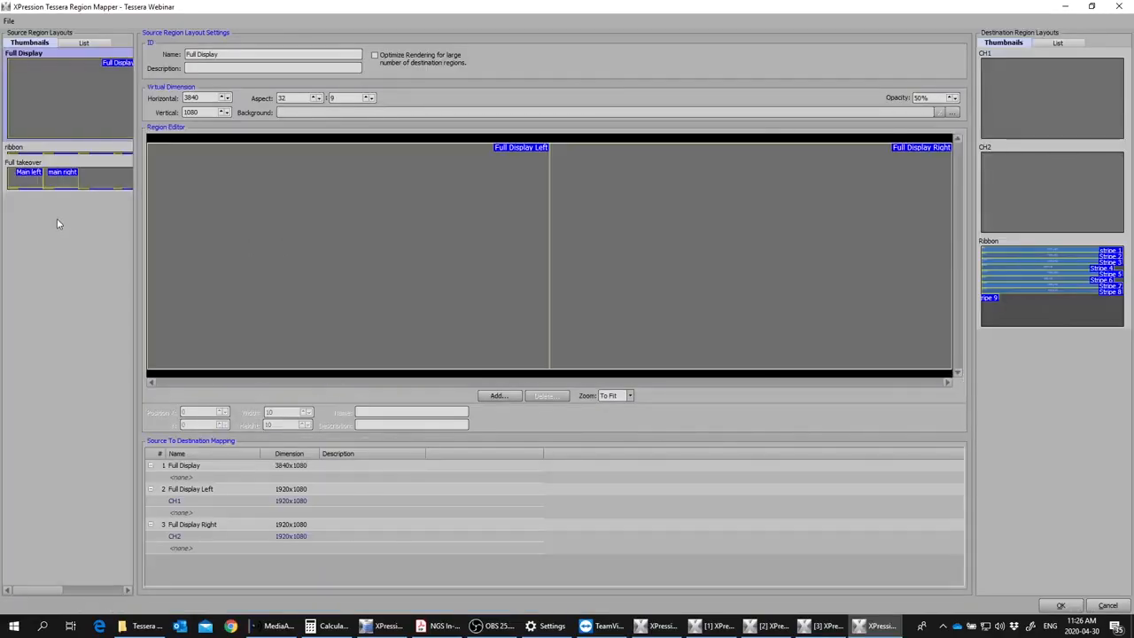
pyautogui.rightClick(58, 219)
pyautogui.click(107, 234)
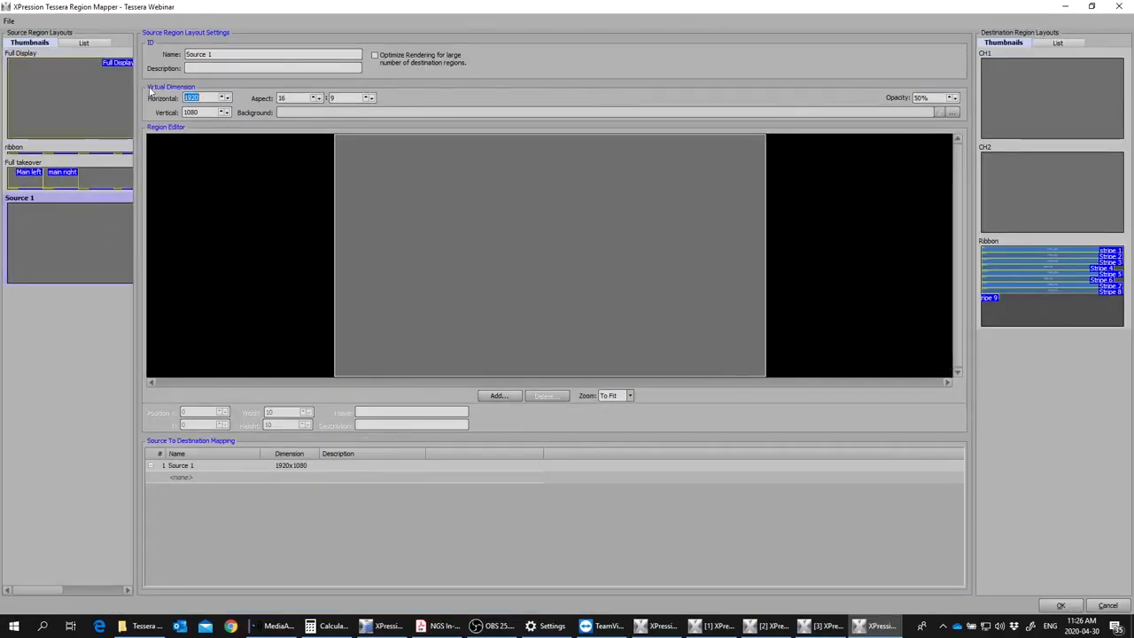
pyautogui.write('800')
pyautogui.doubleClick(188, 113)
pyautogui.write('80')
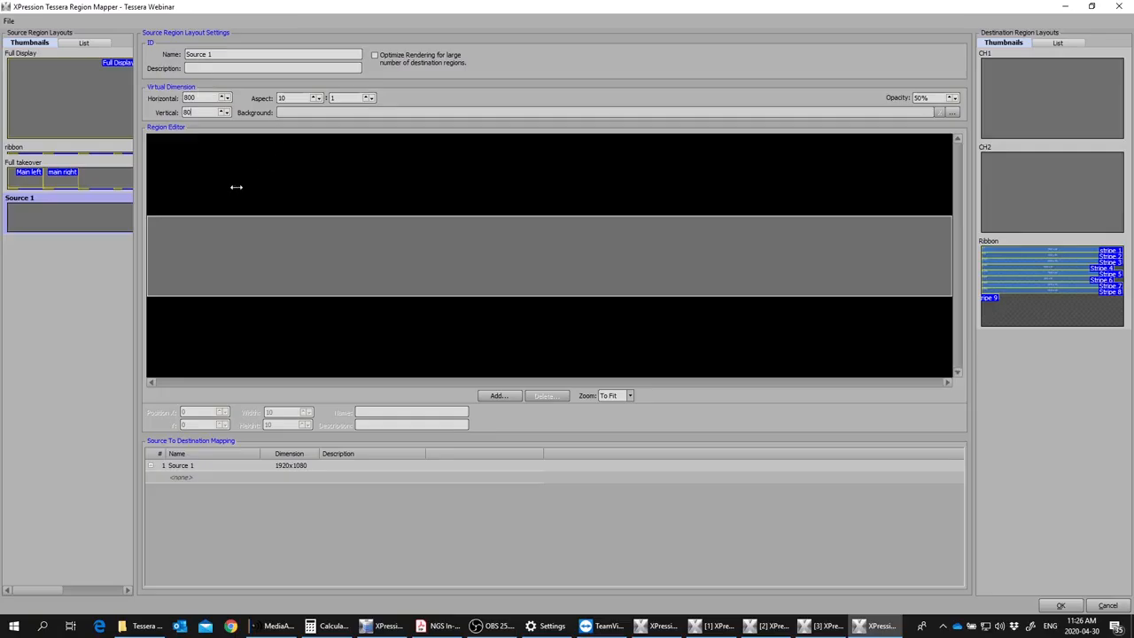
# Step: Name the new 800x80 source region layout SCOREBOARD
pyautogui.rightClick(65, 220)
pyautogui.click(255, 136)
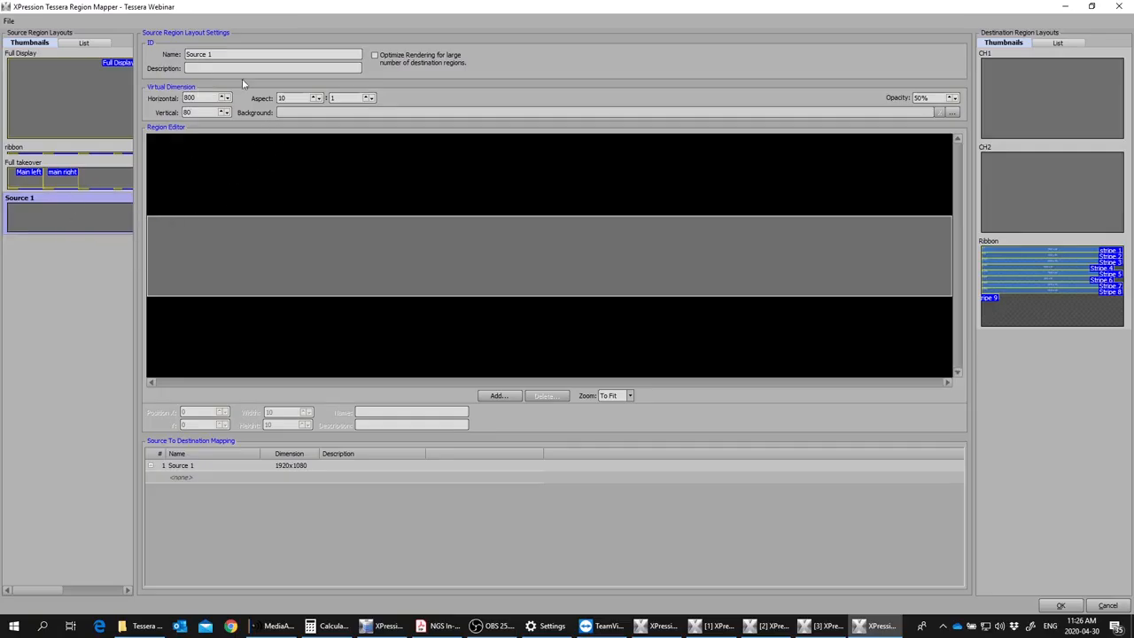
pyautogui.click(229, 54)
pyautogui.write('SC')
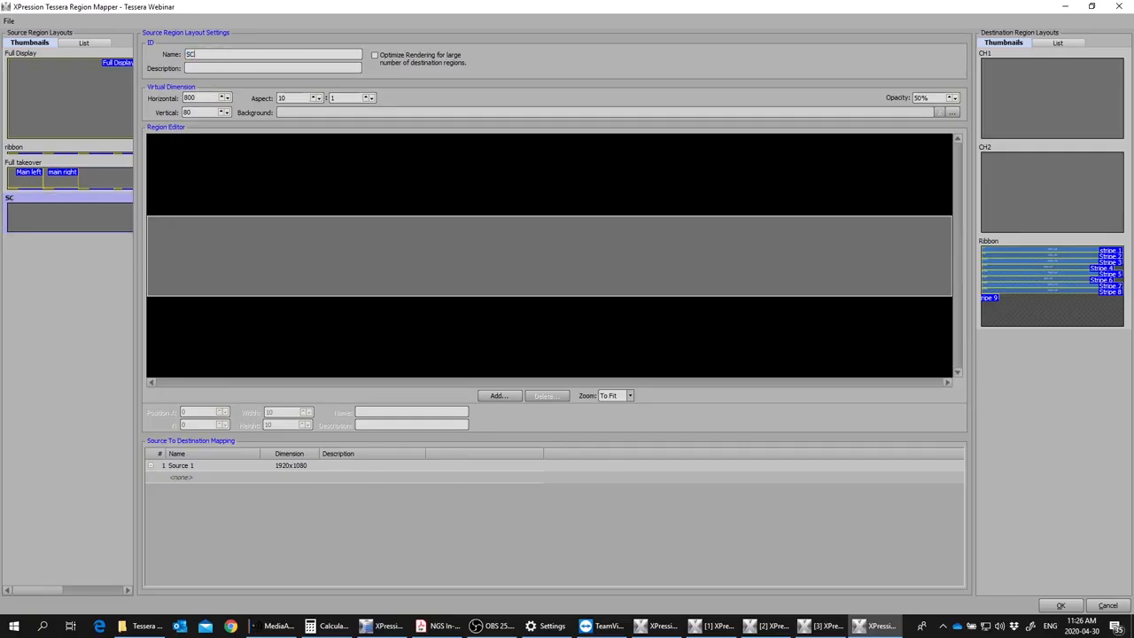
pyautogui.write('OREBOARD')
# Step: Add a 300x80 region to the SCOREBOARD source layout and set its X position to 0
pyautogui.click(1032, 301)
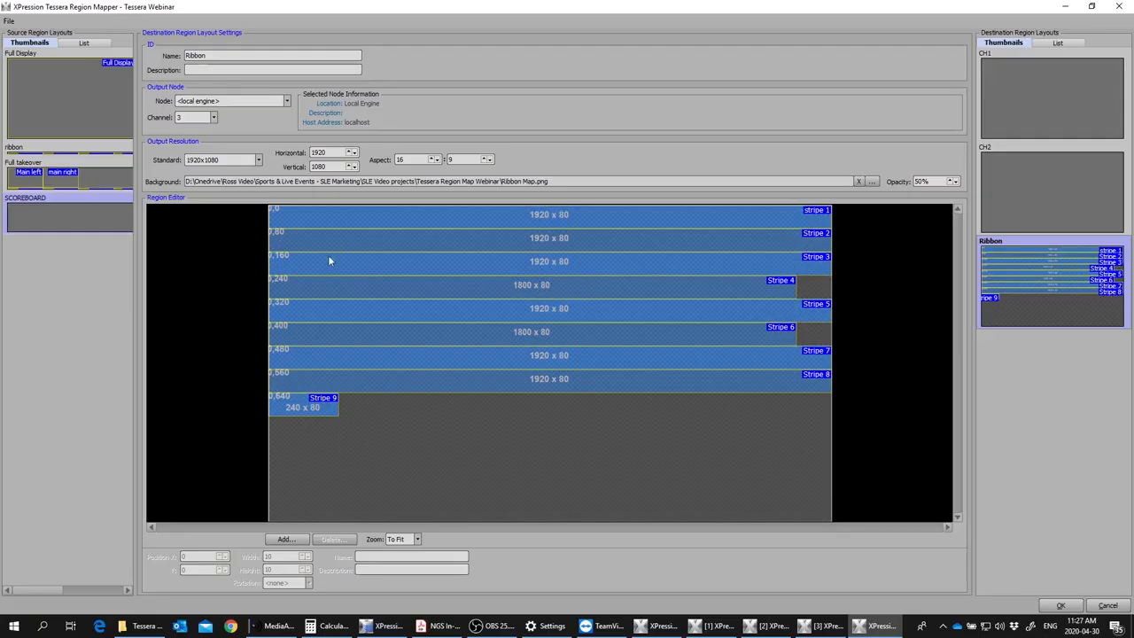
pyautogui.click(51, 217)
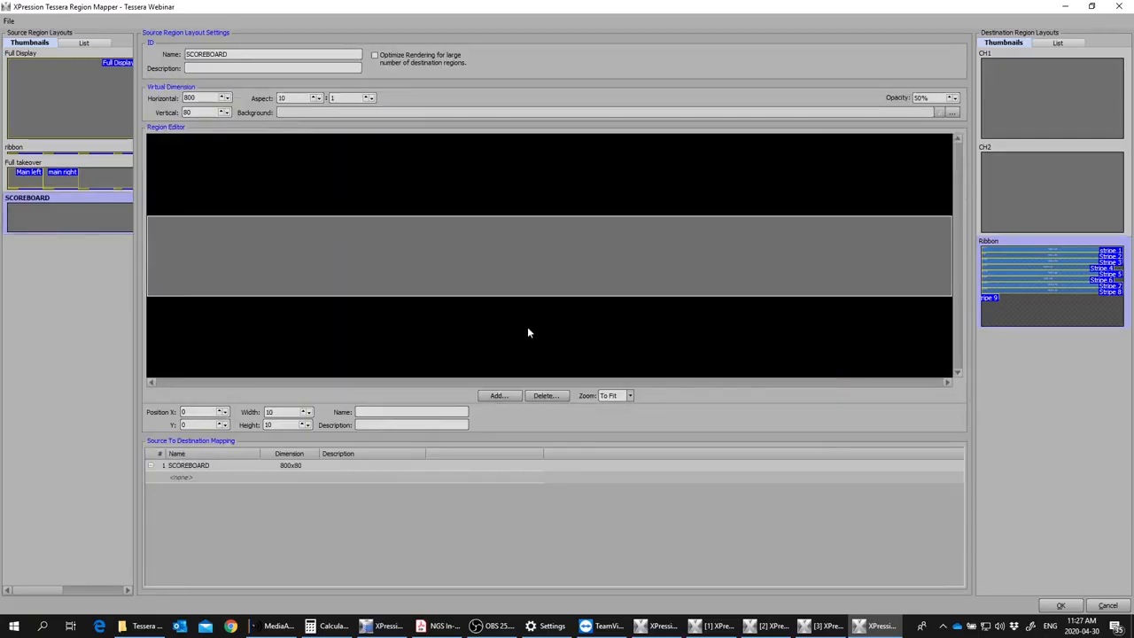
pyautogui.click(499, 395)
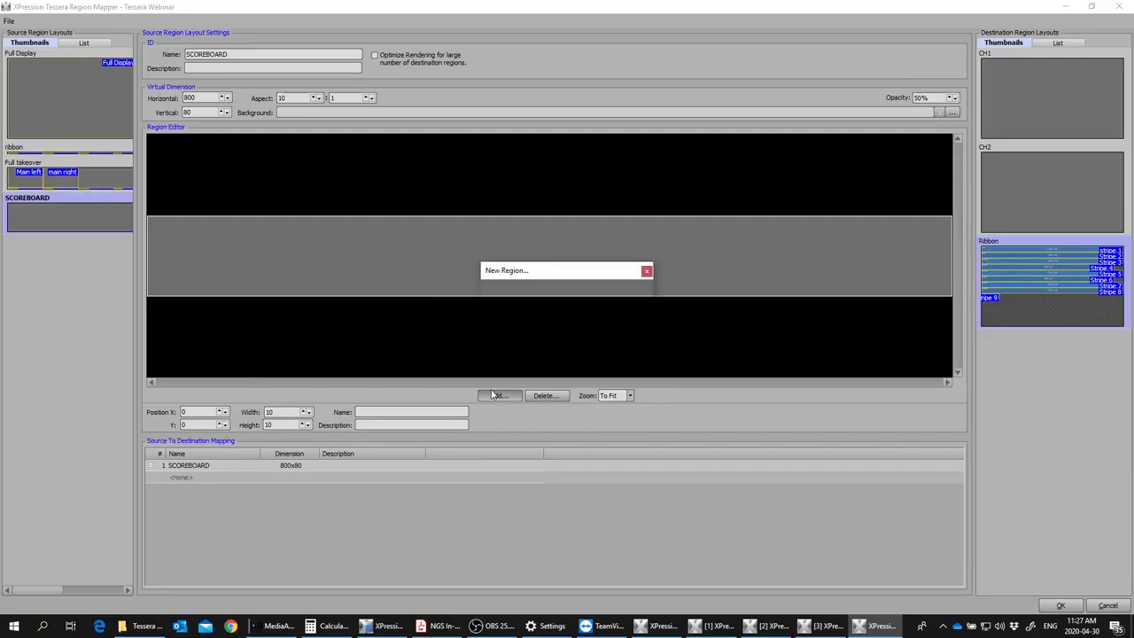
pyautogui.write('300')
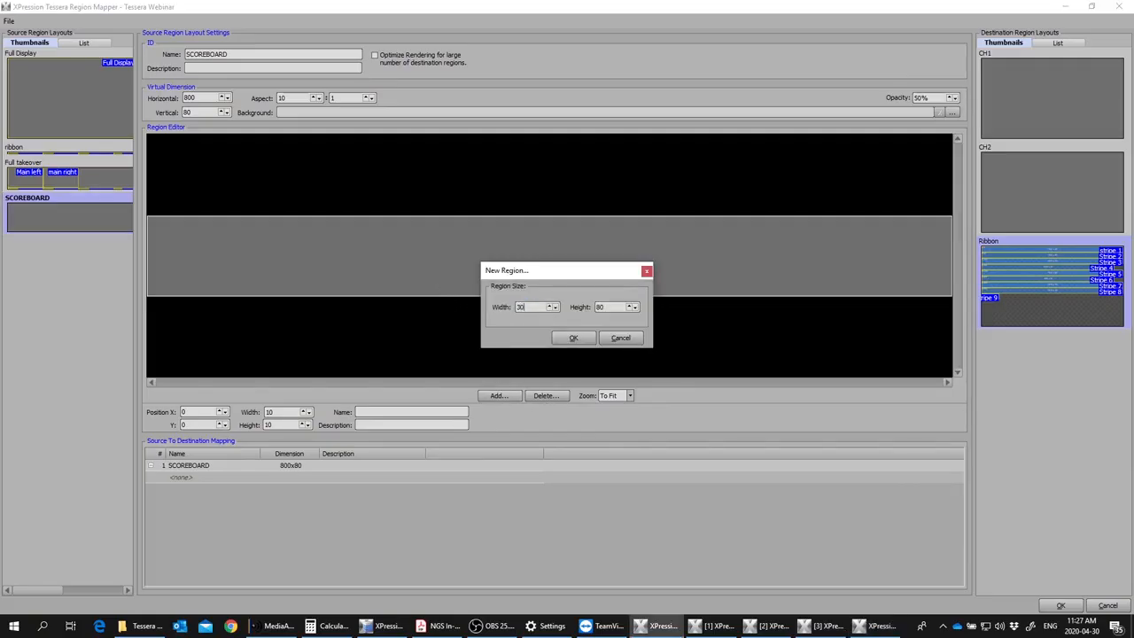
pyautogui.click(573, 337)
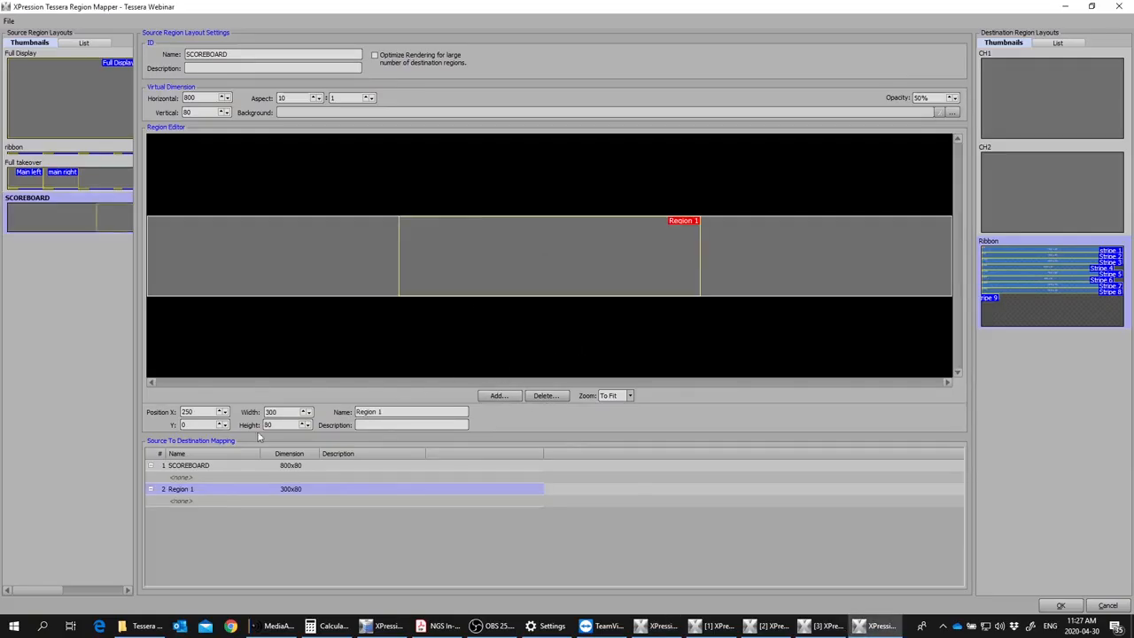
pyautogui.doubleClick(205, 414)
pyautogui.write('0')
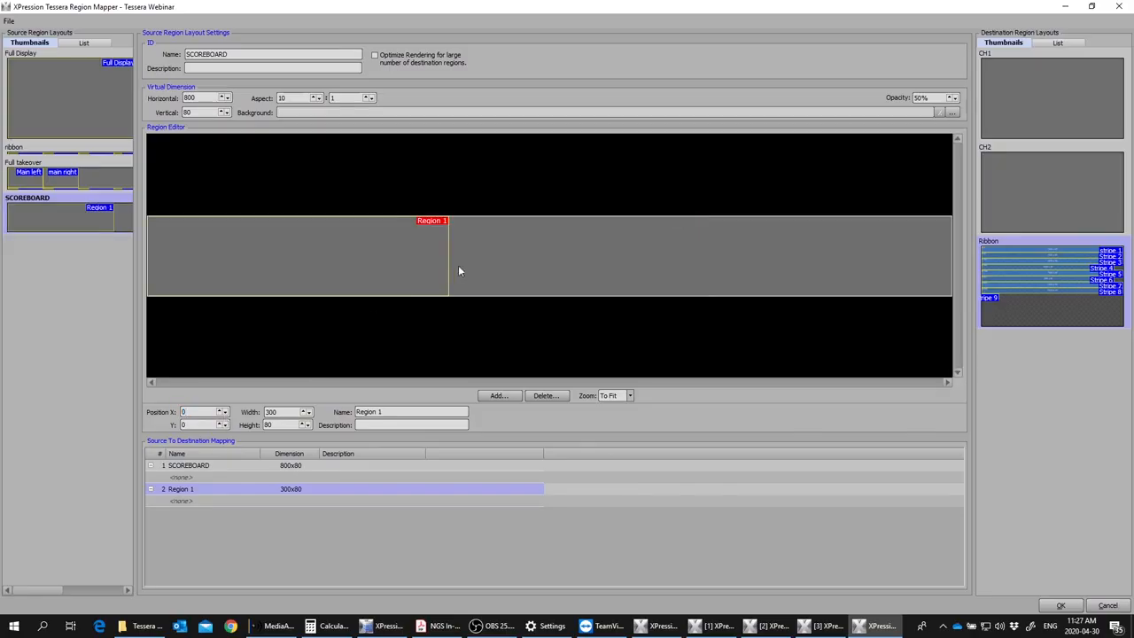
# Step: Add a second region 500 wide and 80 high to the SCOREBOARD layout and set its X position to 300
pyautogui.click(499, 396)
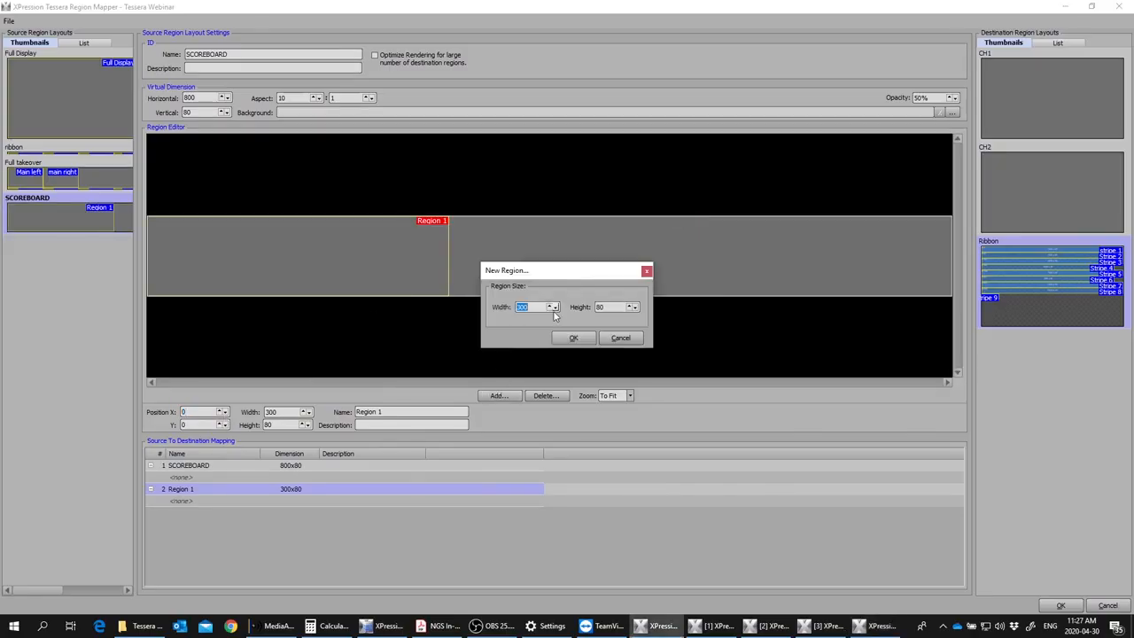
pyautogui.write('500')
pyautogui.click(576, 338)
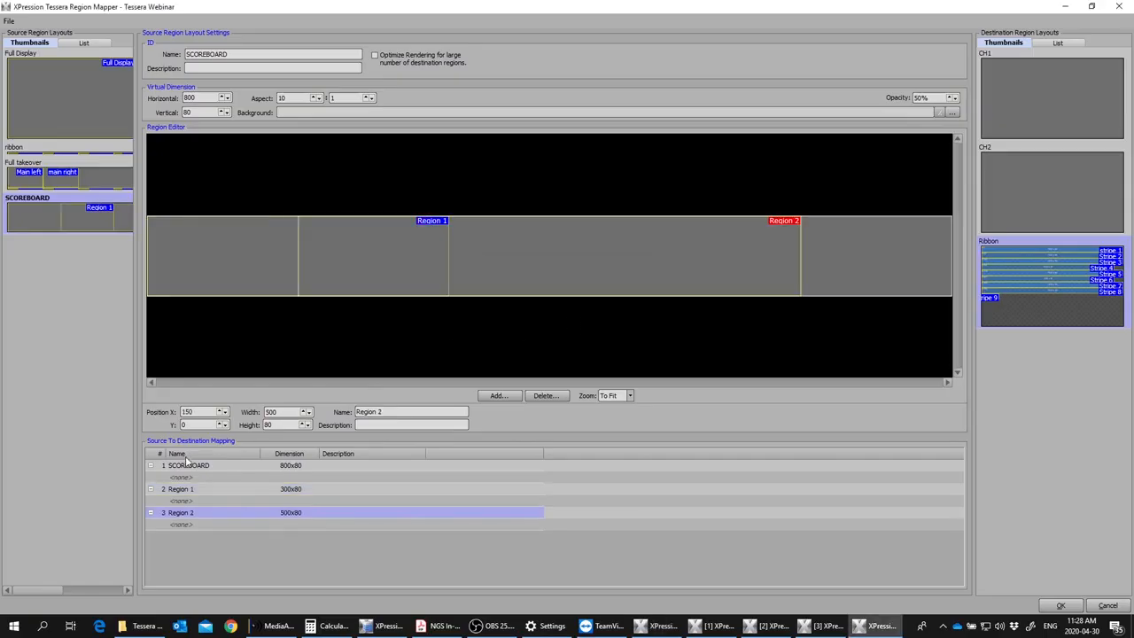
pyautogui.moveTo(204, 411); pyautogui.dragTo(168, 416)
pyautogui.write('300')
# Step: Rename the 300-wide region SCORE LEFT and the 500-wide region SCORE RIGHT
pyautogui.click(340, 228)
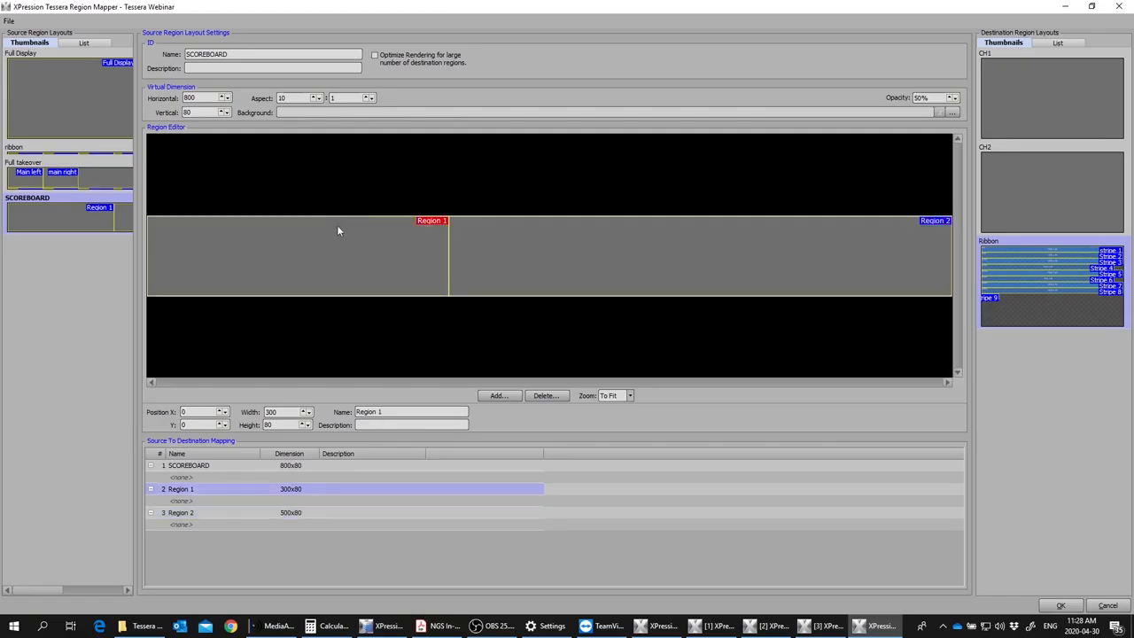
pyautogui.rightClick(339, 228)
pyautogui.click(237, 256)
pyautogui.moveTo(389, 412); pyautogui.dragTo(295, 401)
pyautogui.write('SCORE LEFT')
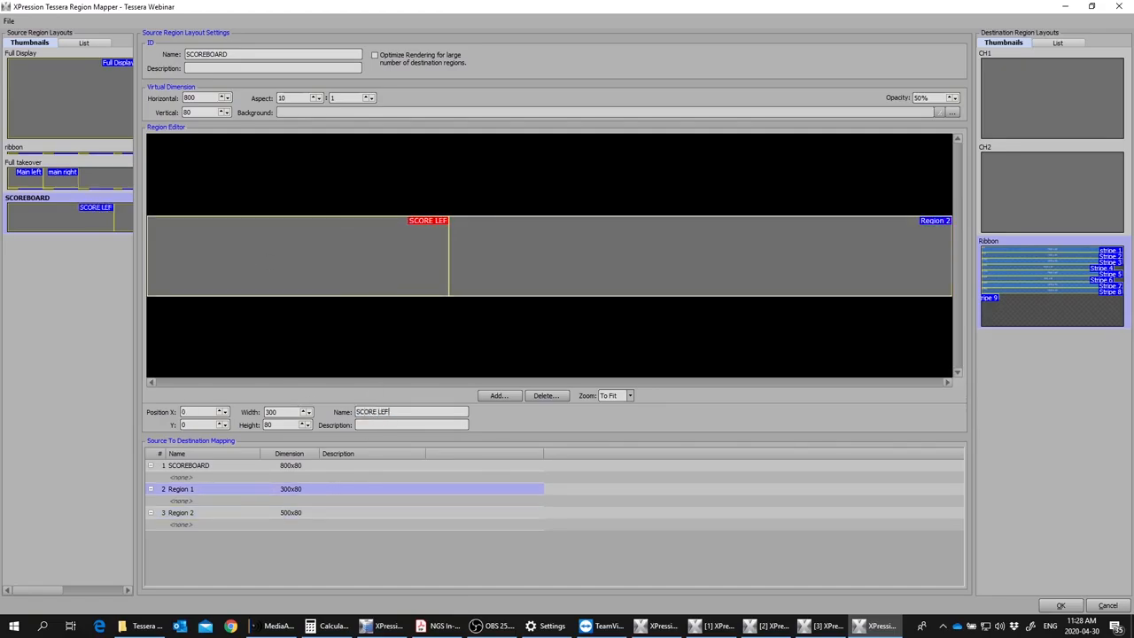
pyautogui.click(520, 277)
pyautogui.moveTo(395, 412); pyautogui.dragTo(287, 400)
pyautogui.write('SCORE RIGHT')
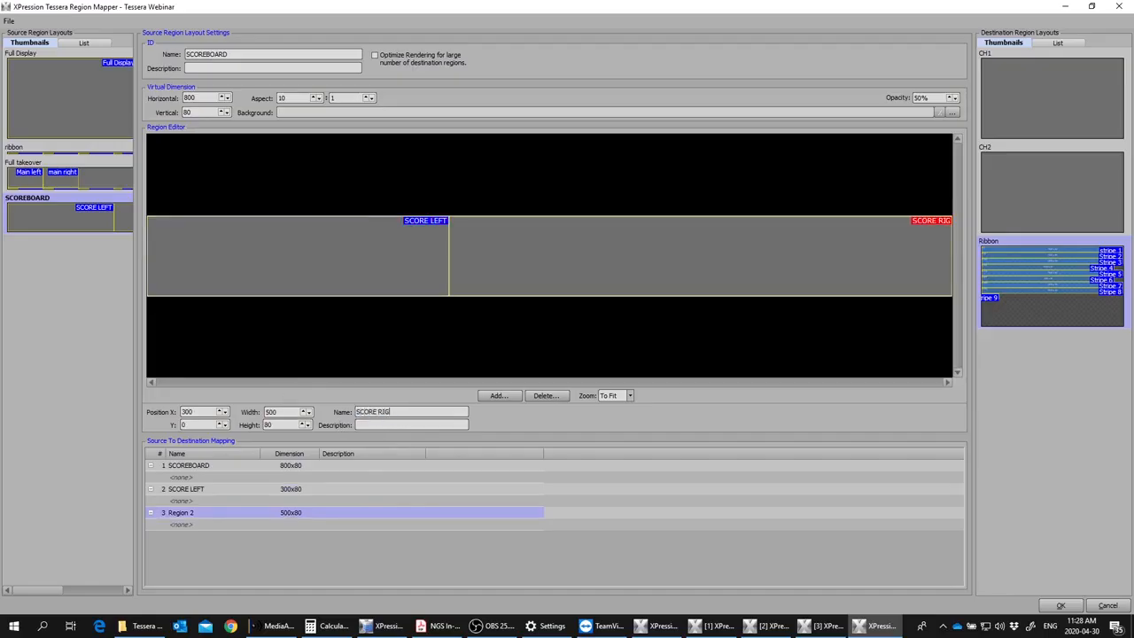
pyautogui.click(337, 244)
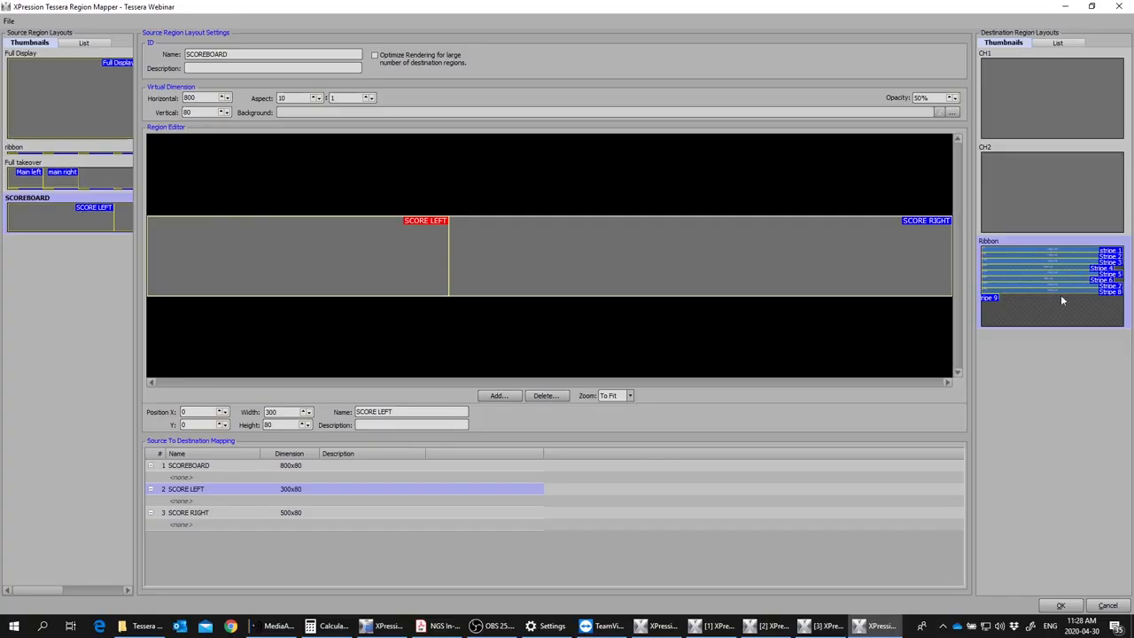
# Step: Compare the stripes of the Ribbon destination layout with the SCOREBOARD source regions
pyautogui.click(1057, 325)
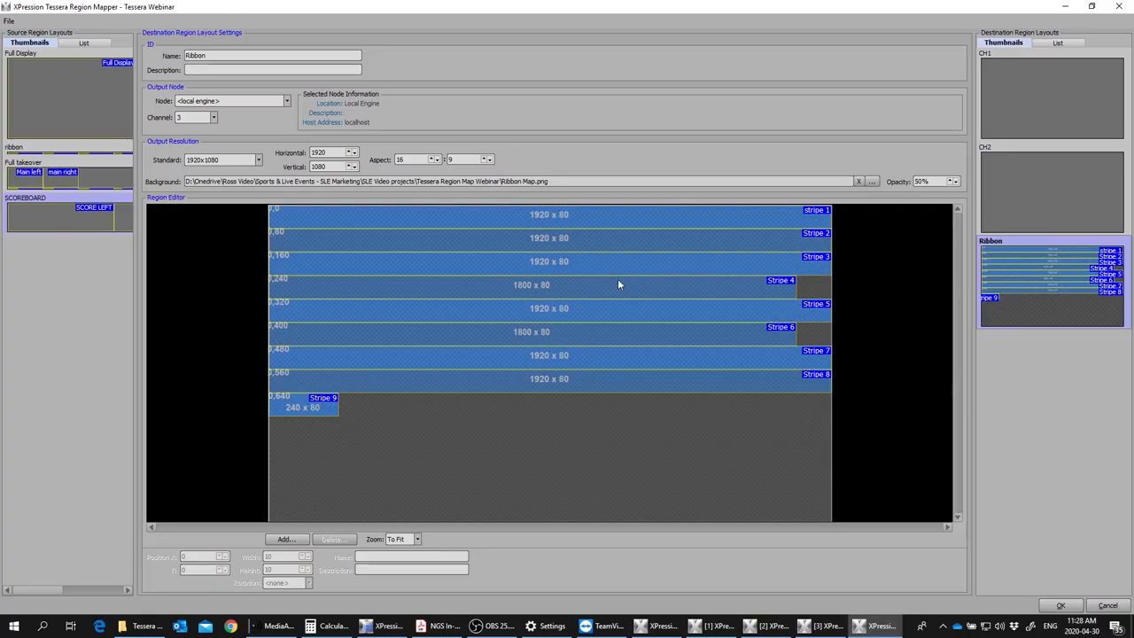
pyautogui.click(108, 213)
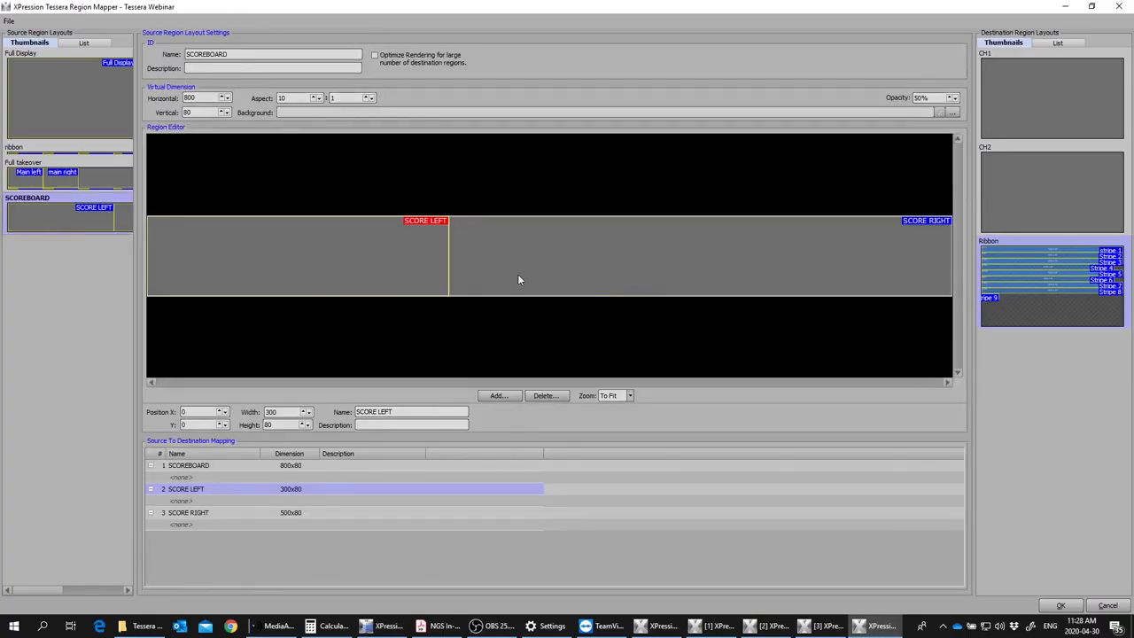
pyautogui.click(1125, 285)
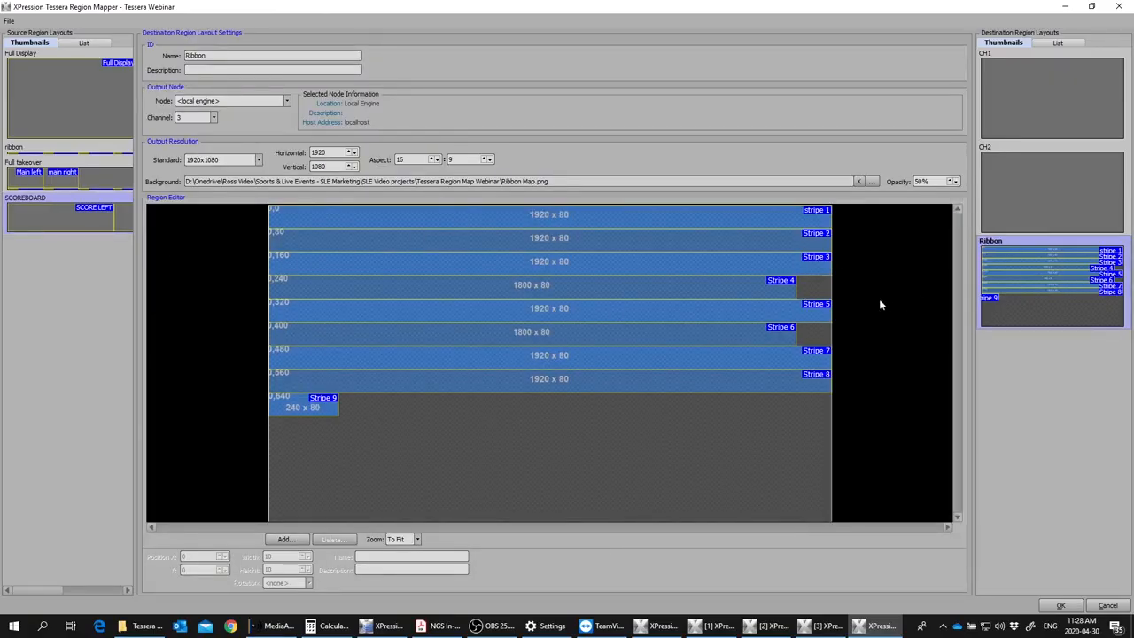
# Step: Check the SCOREBOARD source layout, then add a region 300 wide and 80 high to the Ribbon destination layout
pyautogui.click(124, 214)
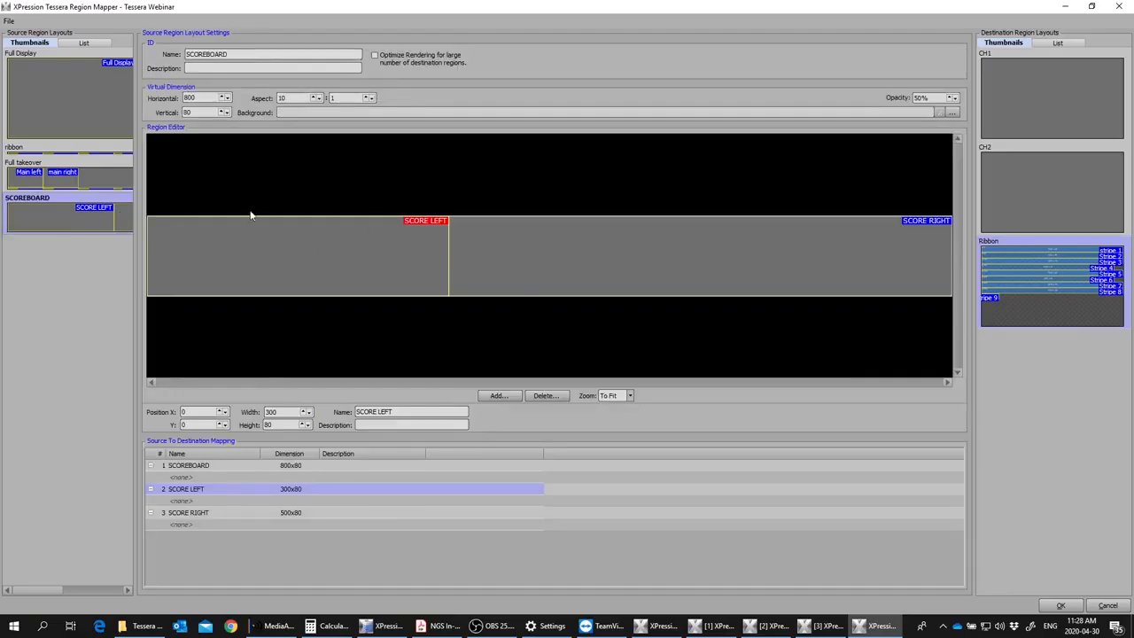
pyautogui.click(1052, 304)
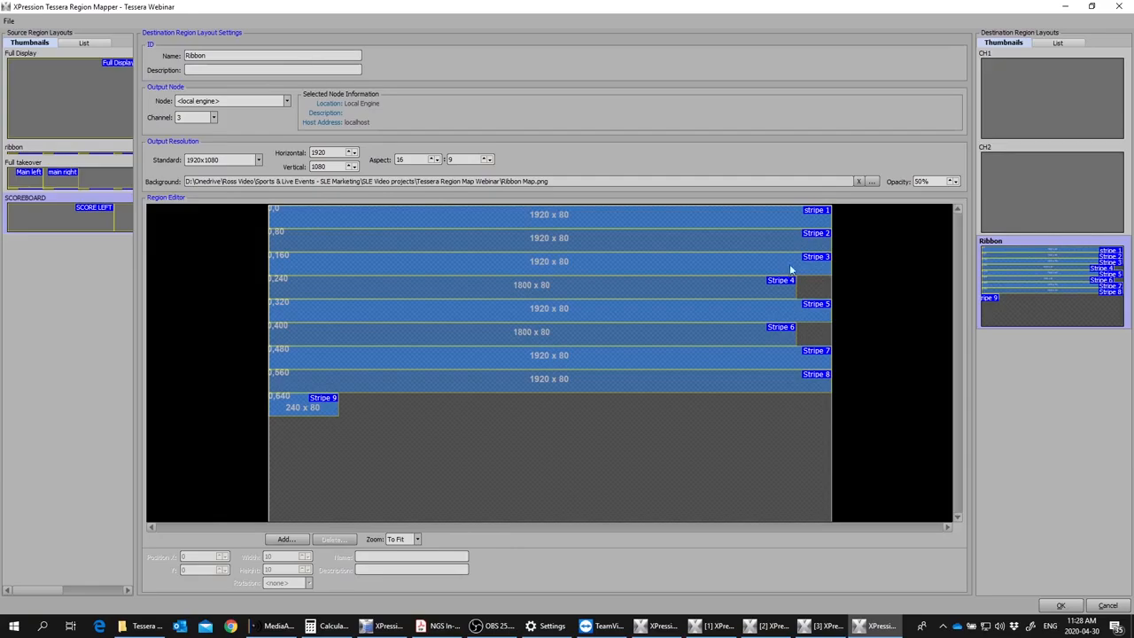
pyautogui.click(286, 539)
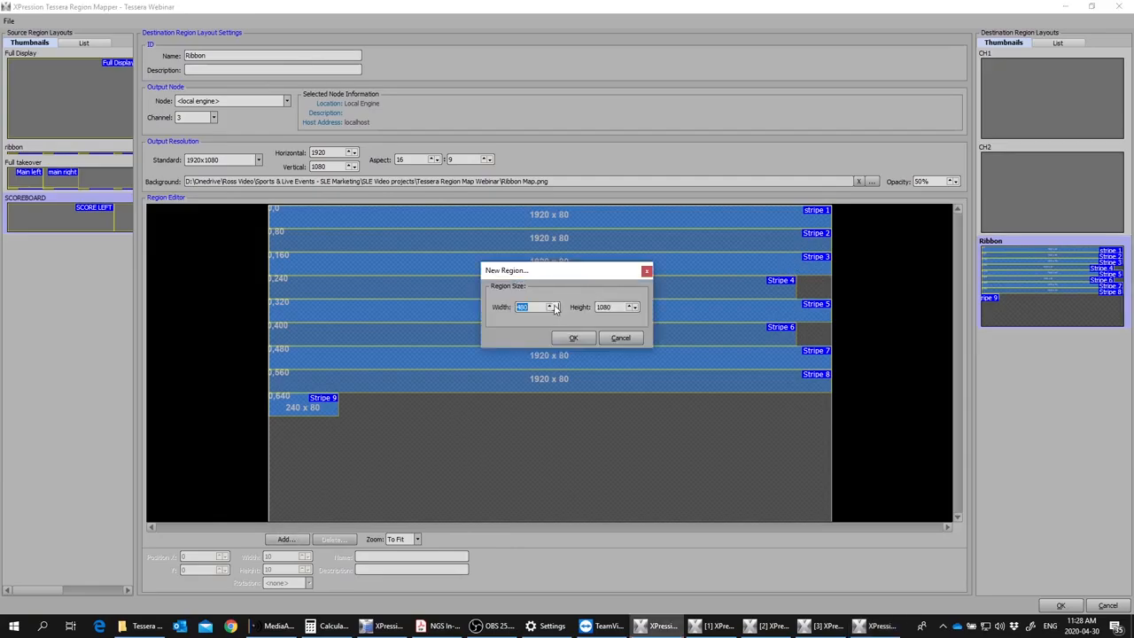
pyautogui.write('300')
pyautogui.press('Tab')
pyautogui.write('80')
pyautogui.click(571, 339)
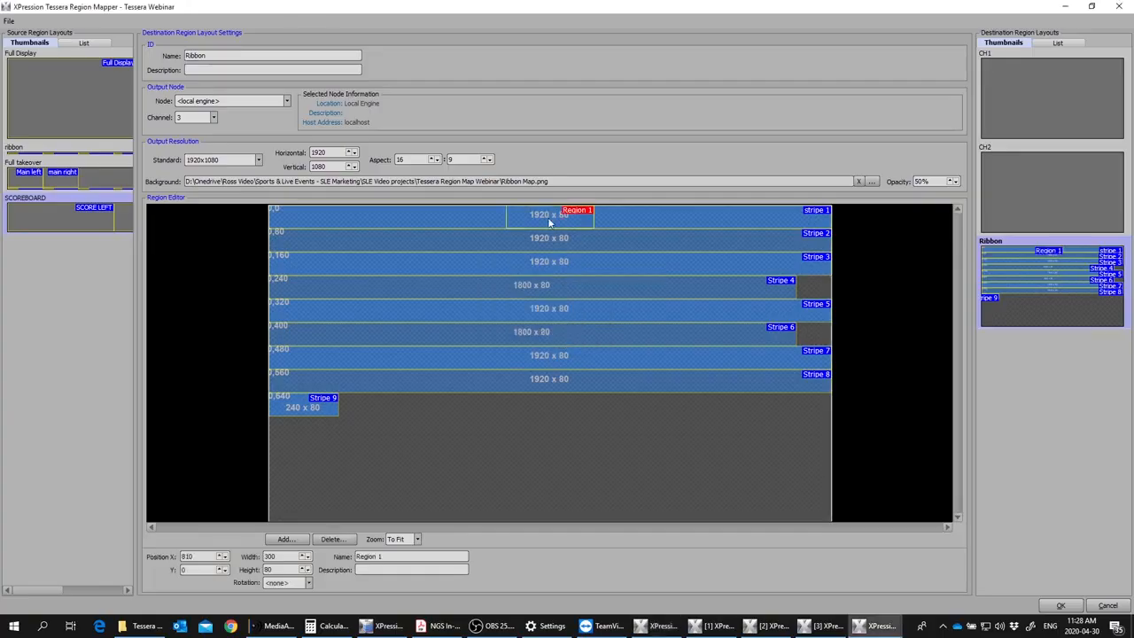
# Step: Place the new 300x80 region at the right end of stripe 3 (X 1620, Y 160) and name it SCORE LEFT
pyautogui.moveTo(546, 232); pyautogui.dragTo(777, 264)
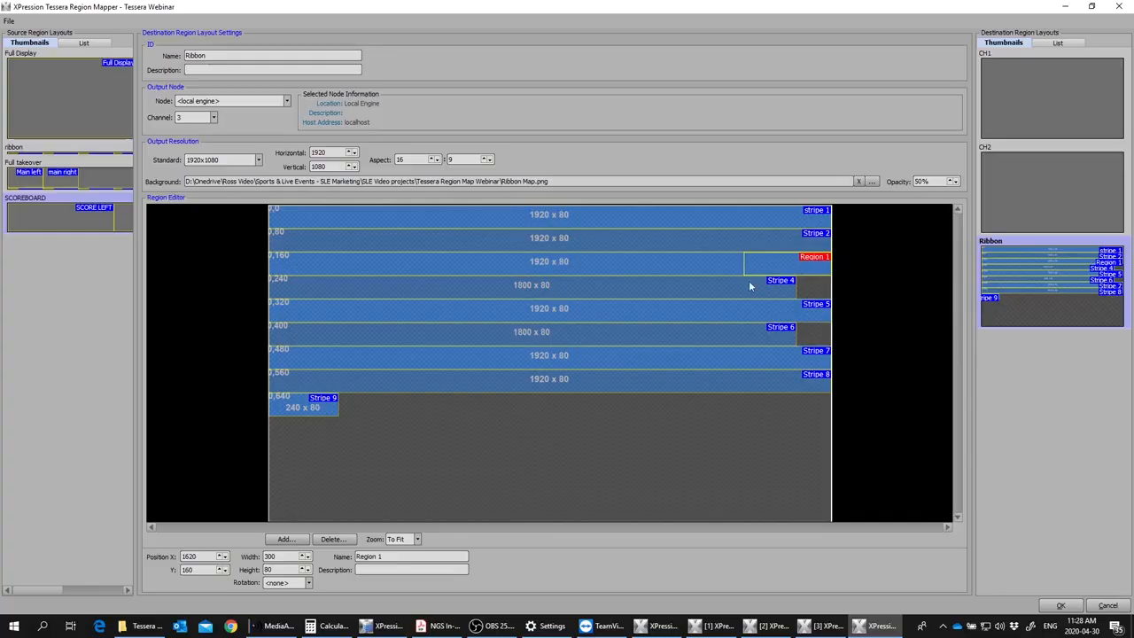
pyautogui.tripleClick(394, 557)
pyautogui.write('SCORE LEFT')
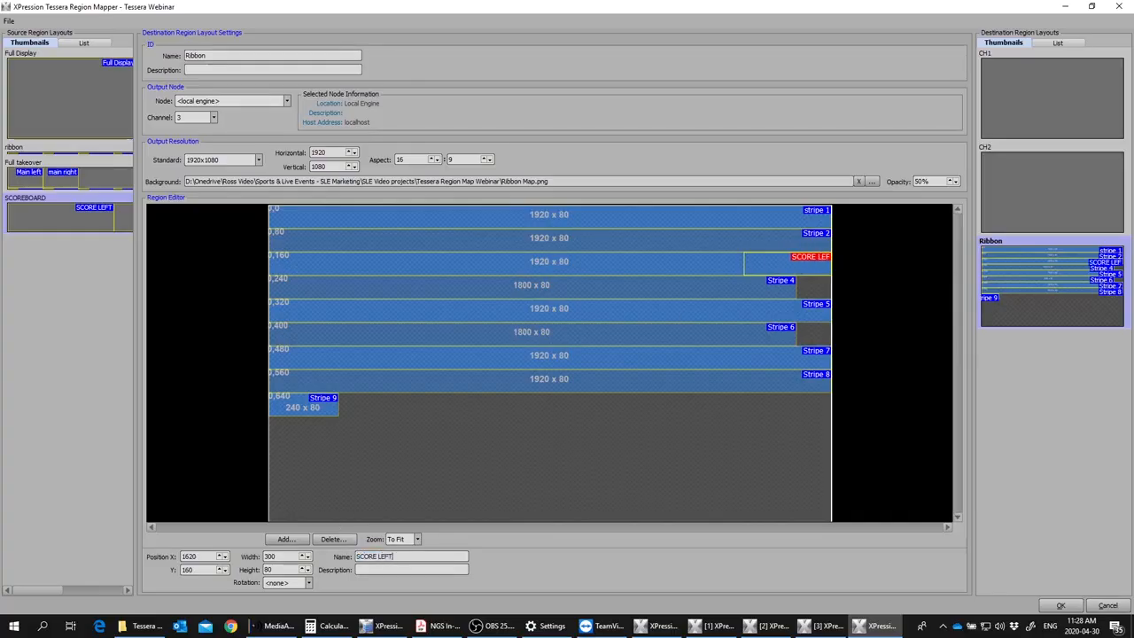
# Step: Add a 500x80 region to the Ribbon layout and place it at the start of stripe 4 (X 0, Y 240)
pyautogui.click(285, 538)
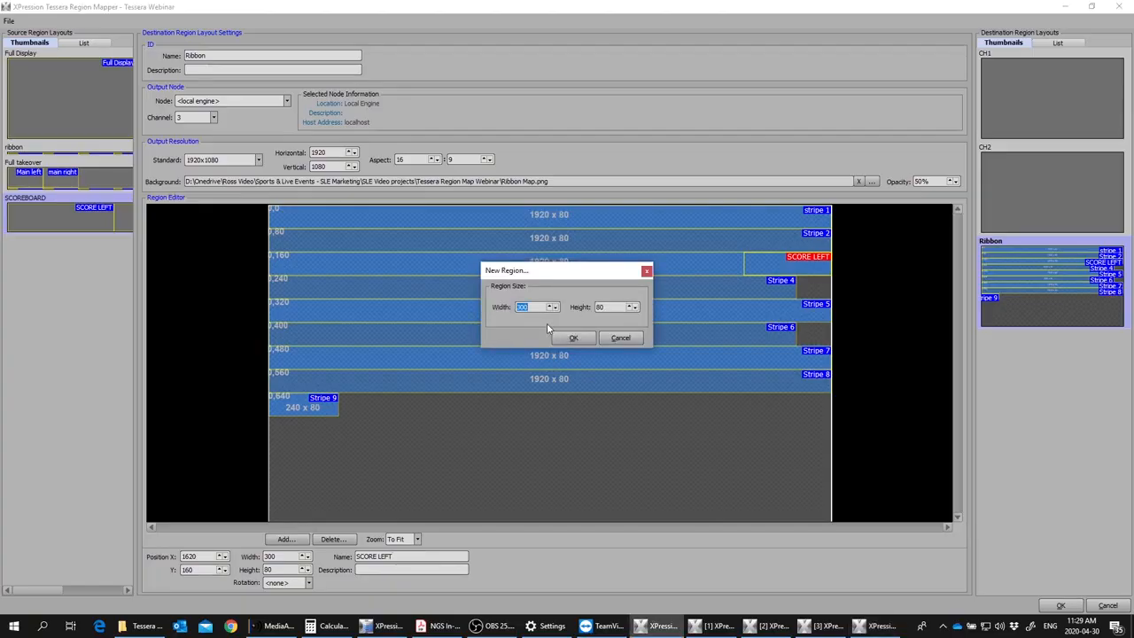
pyautogui.write('50')
pyautogui.click(573, 337)
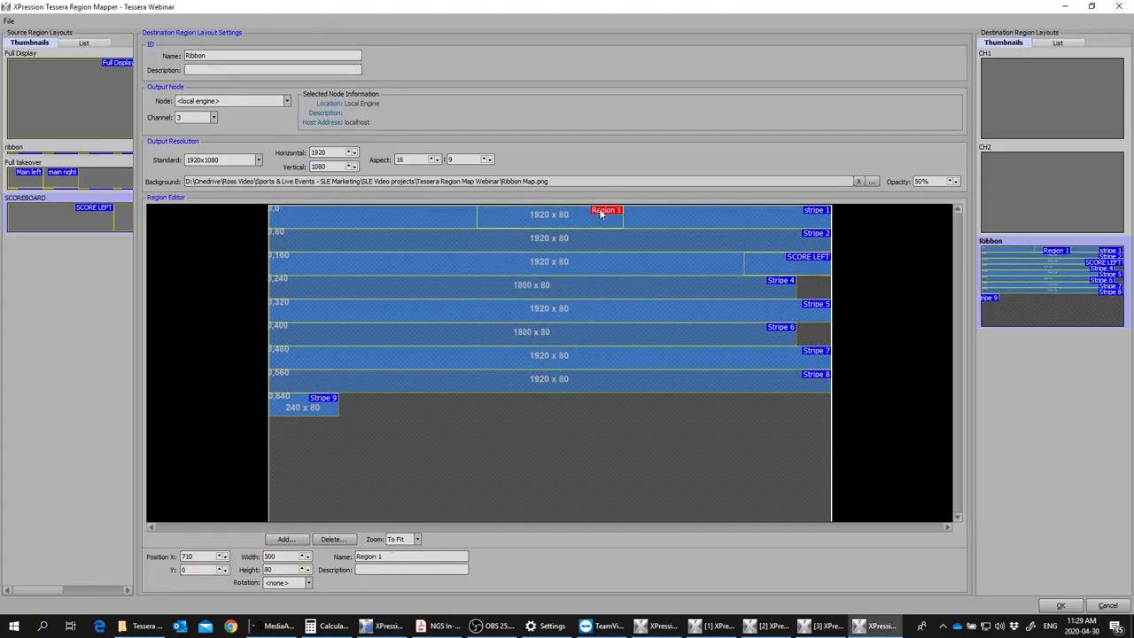
pyautogui.moveTo(567, 241); pyautogui.dragTo(366, 287)
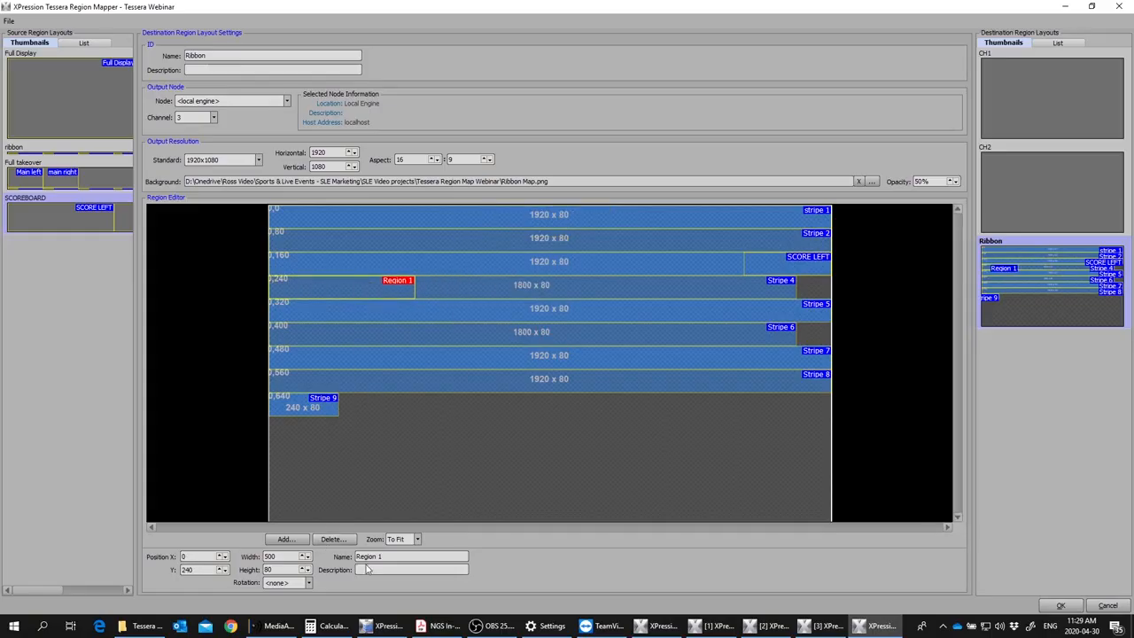
# Step: Rename the 500-wide region on stripe 4 of the Ribbon layout SCORE RIGHT
pyautogui.moveTo(400, 556); pyautogui.dragTo(280, 555)
pyautogui.write('STRIPE')
pyautogui.press('BackSpace')
pyautogui.press('BackSpace')
pyautogui.press('BackSpace')
pyautogui.press('BackSpace')
pyautogui.press('BackSpace')
pyautogui.press('BackSpace')
pyautogui.write('SCORE RIGHT')
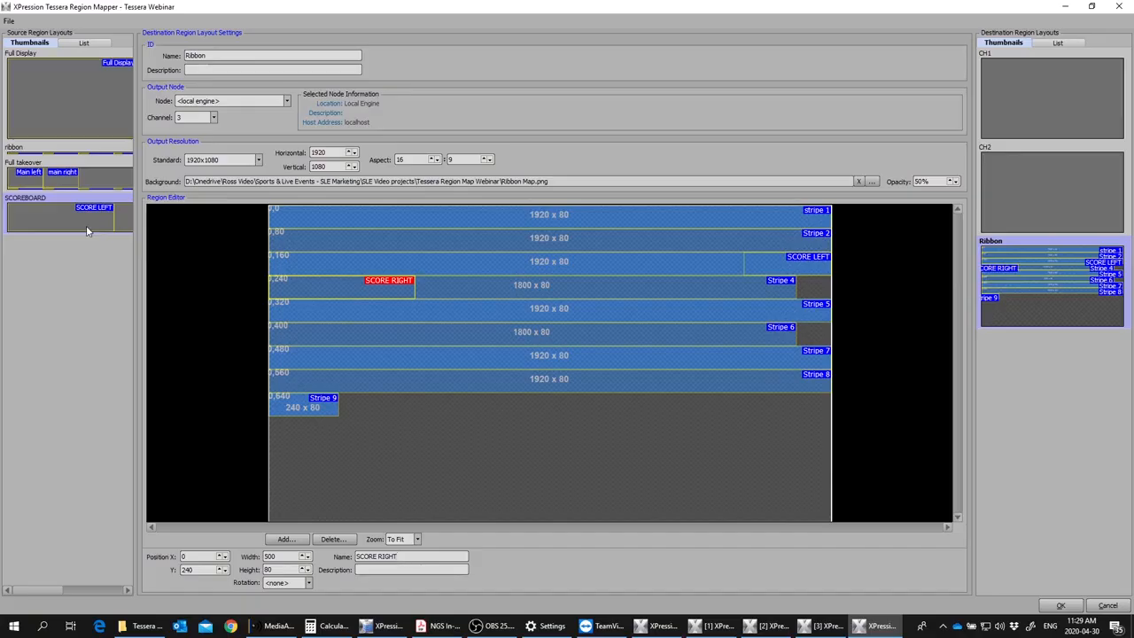
# Step: Map the SCOREBOARD layout's SCORE LEFT source region to the Ribbon's SCORE LEFT destination region
pyautogui.click(56, 212)
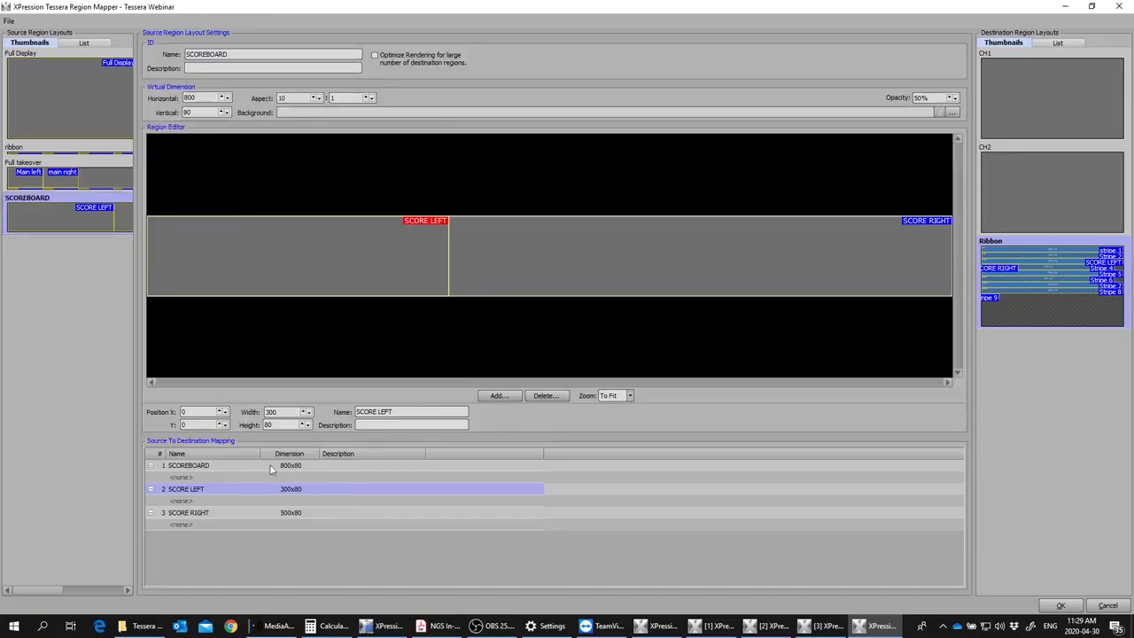
pyautogui.click(207, 501)
pyautogui.click(227, 501)
pyautogui.moveTo(255, 530); pyautogui.dragTo(255, 537)
pyautogui.click(215, 564)
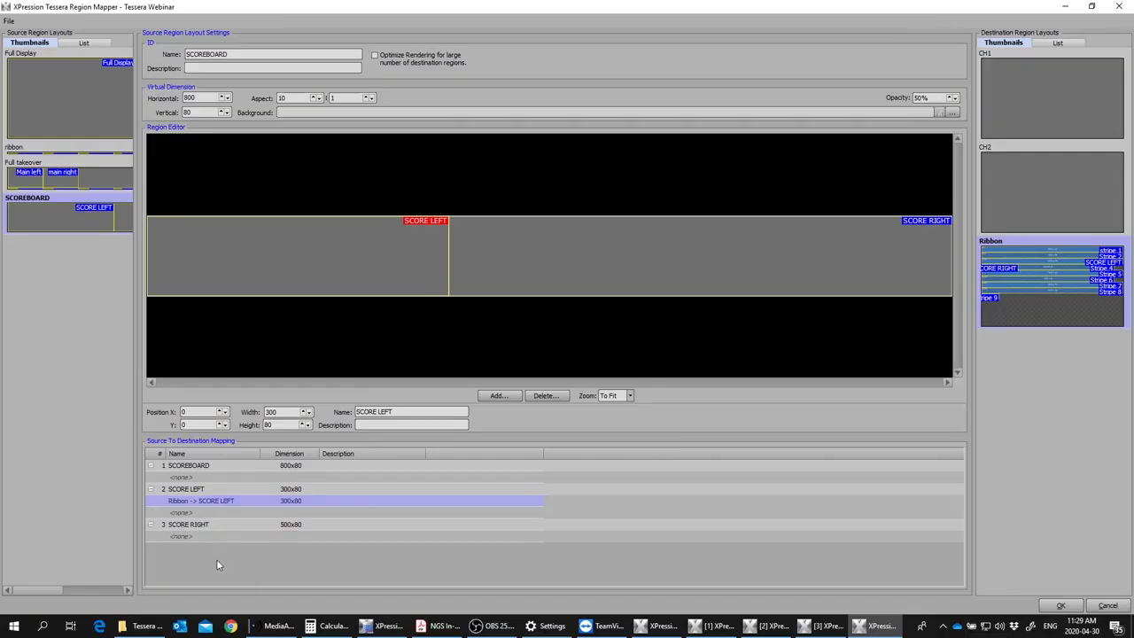
# Step: Map the SCORE RIGHT source region to the Ribbon's SCORE RIGHT region and save the region mapping
pyautogui.click(218, 537)
pyautogui.click(256, 537)
pyautogui.moveTo(255, 560); pyautogui.dragTo(258, 592)
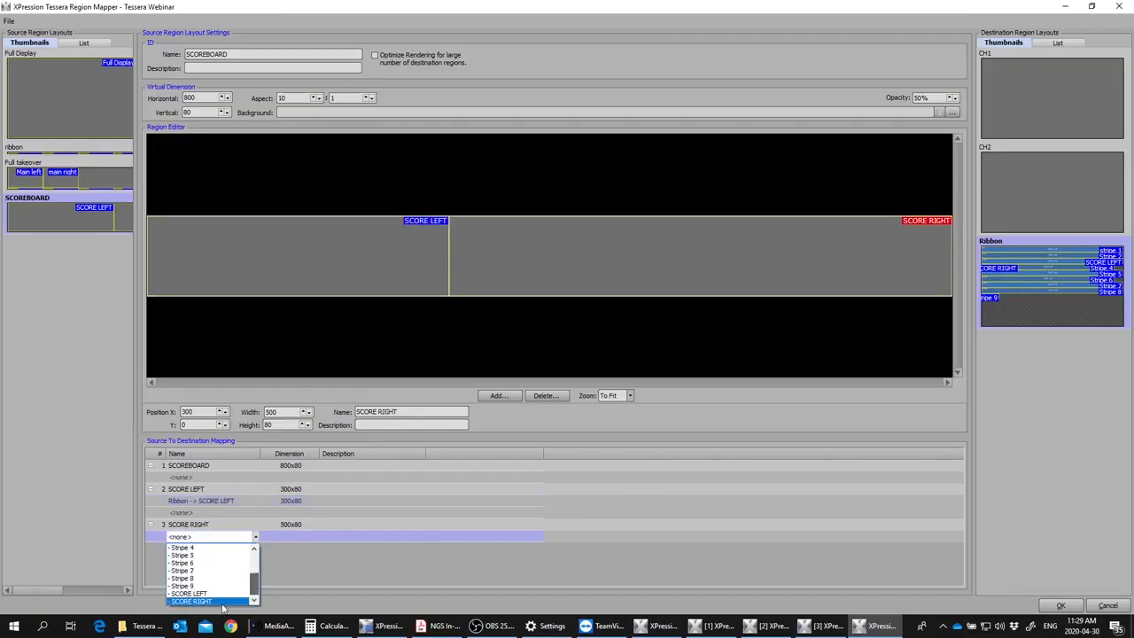
pyautogui.click(217, 601)
pyautogui.click(1061, 605)
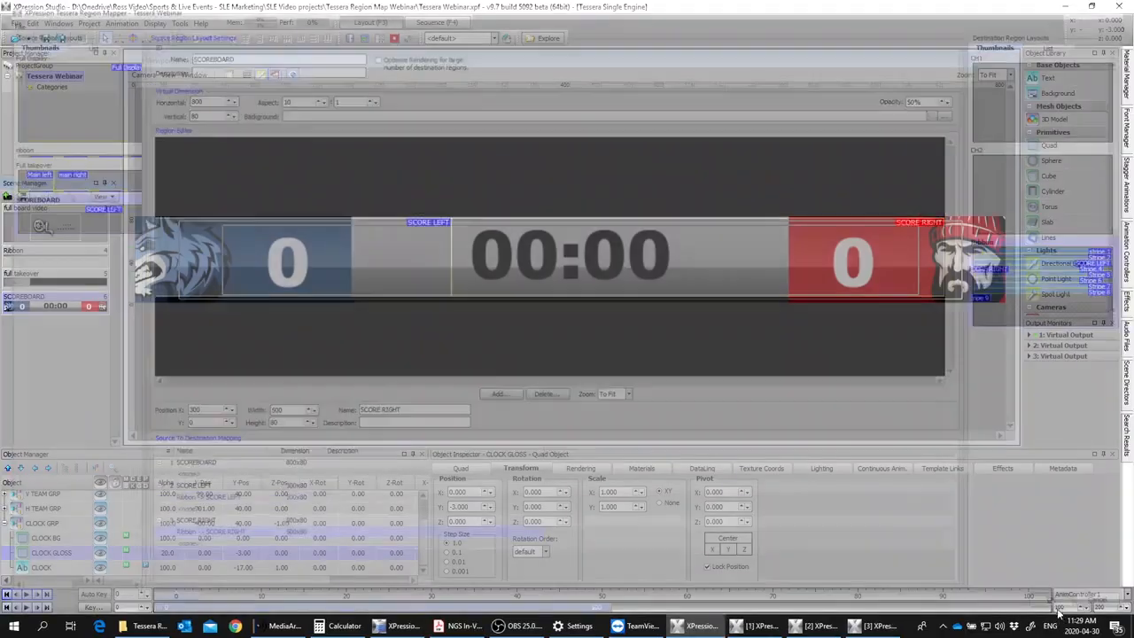
# Step: Assign the SCOREBOARD source layout as the Tessera source template of the SCOREBOARD scene
pyautogui.click(44, 523)
pyautogui.scroll(1, 41, 512)
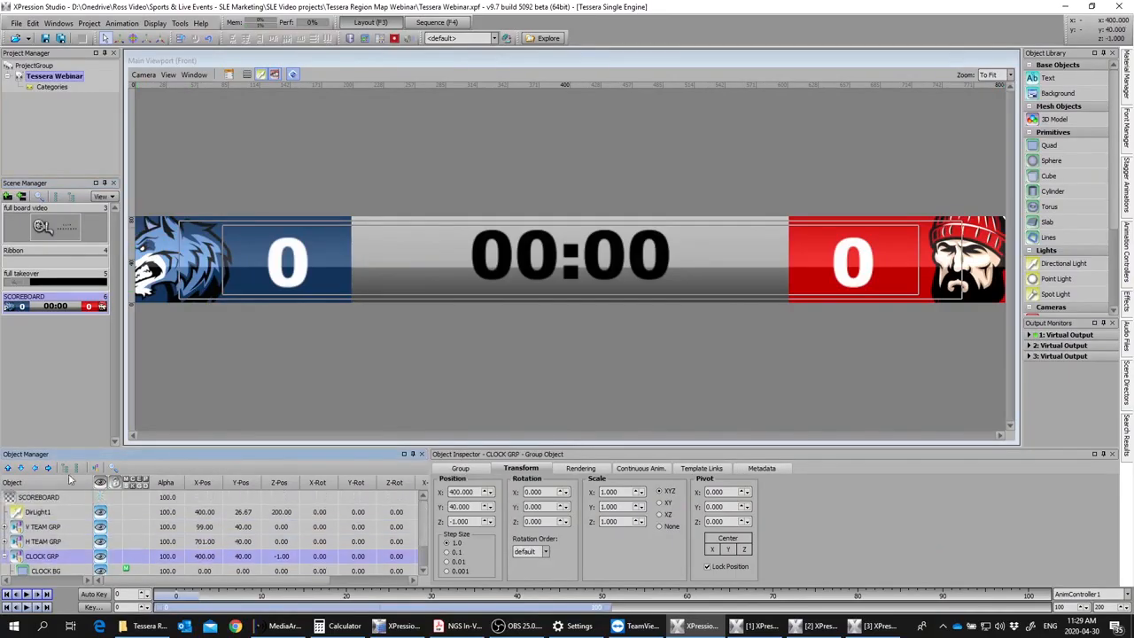
pyautogui.click(39, 497)
pyautogui.click(760, 468)
pyautogui.click(533, 494)
pyautogui.click(492, 504)
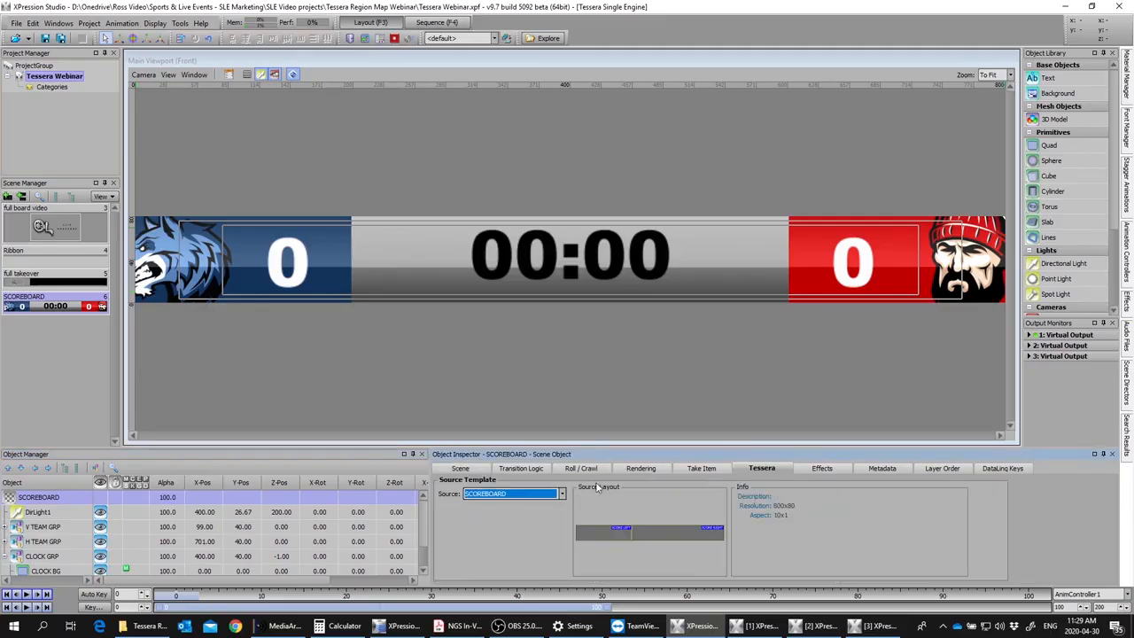
# Step: Check which layer the full takeover take item uses in the sequencer's full takeovers group
pyautogui.click(700, 468)
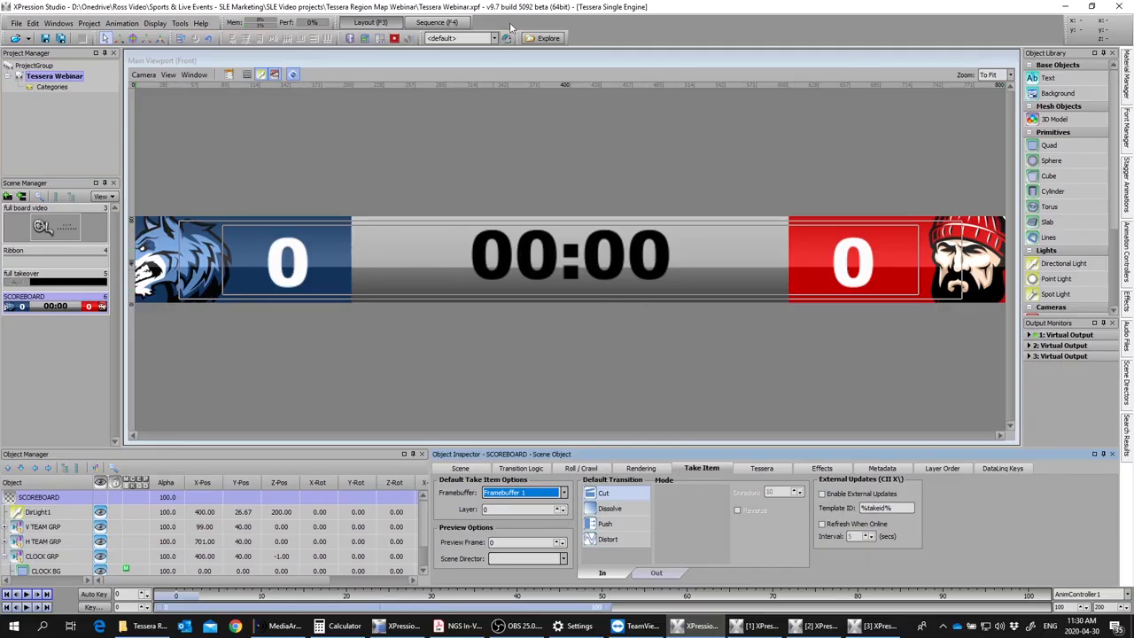
pyautogui.click(426, 24)
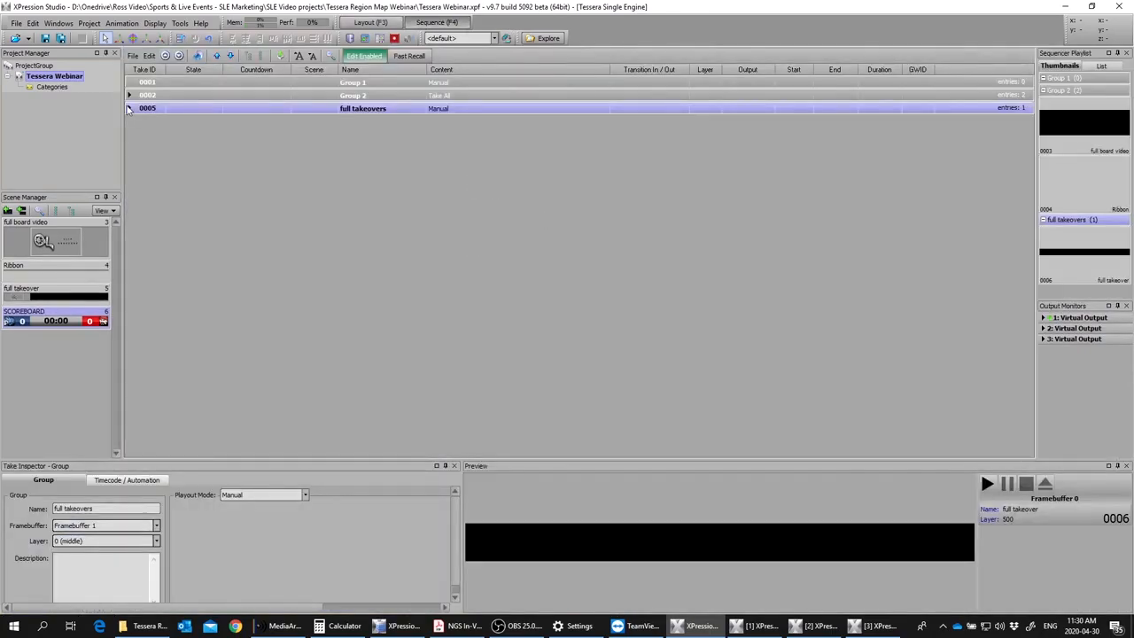
pyautogui.click(129, 109)
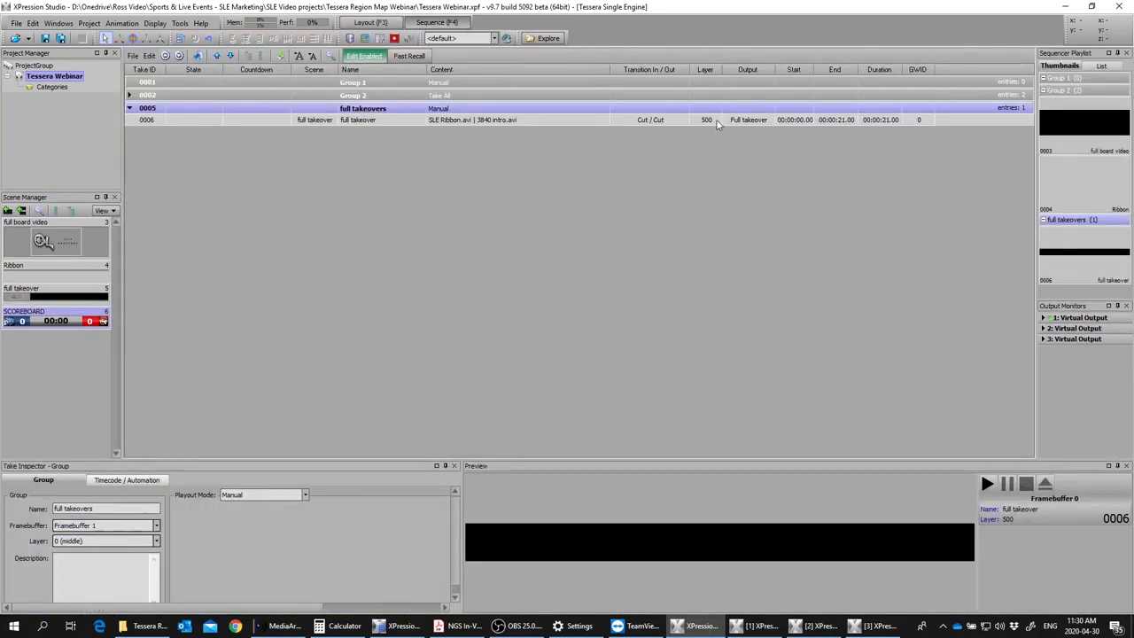
pyautogui.click(377, 23)
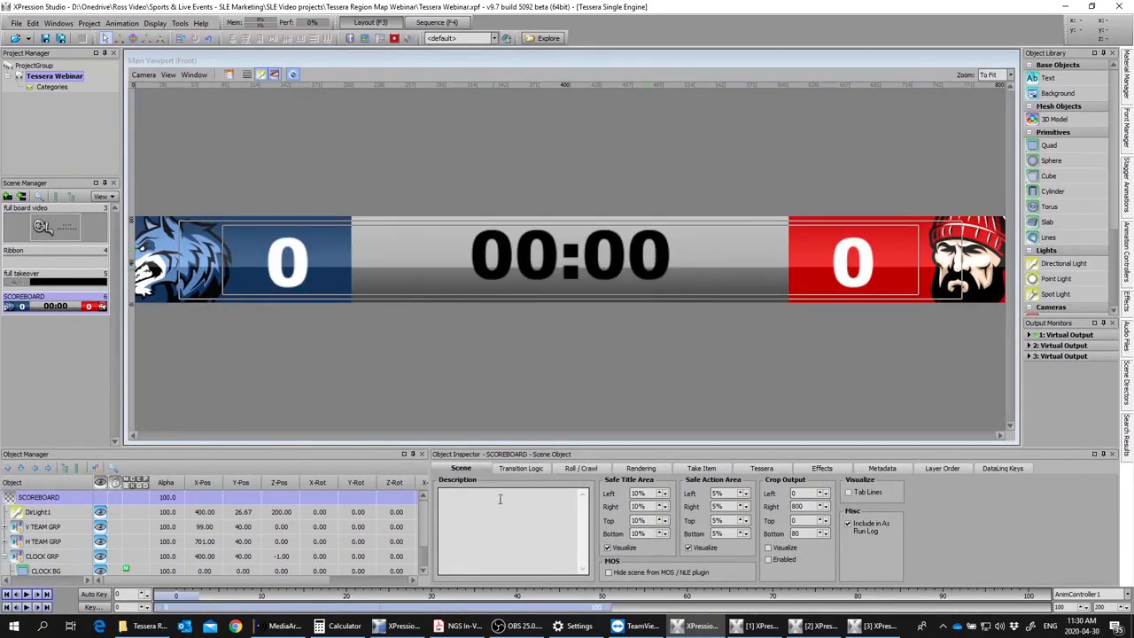
# Step: Set the SCOREBOARD scene's default take item layer to 501 and add the scene to the full takeovers group in the sequencer
pyautogui.click(520, 468)
pyautogui.click(720, 469)
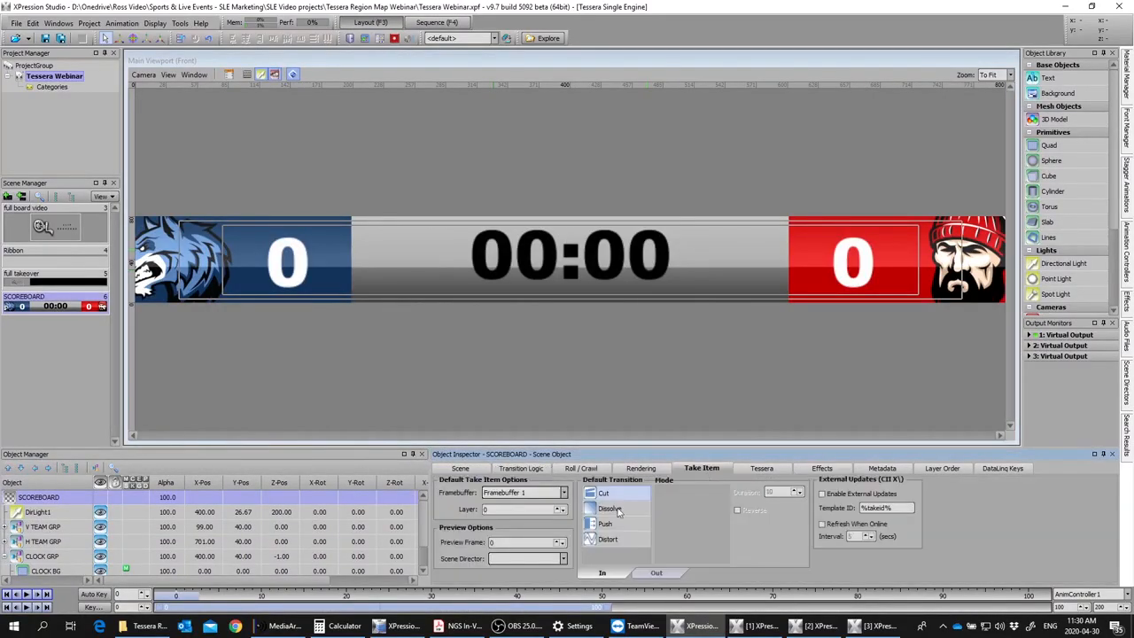
pyautogui.click(484, 511)
pyautogui.write('501')
pyautogui.click(533, 394)
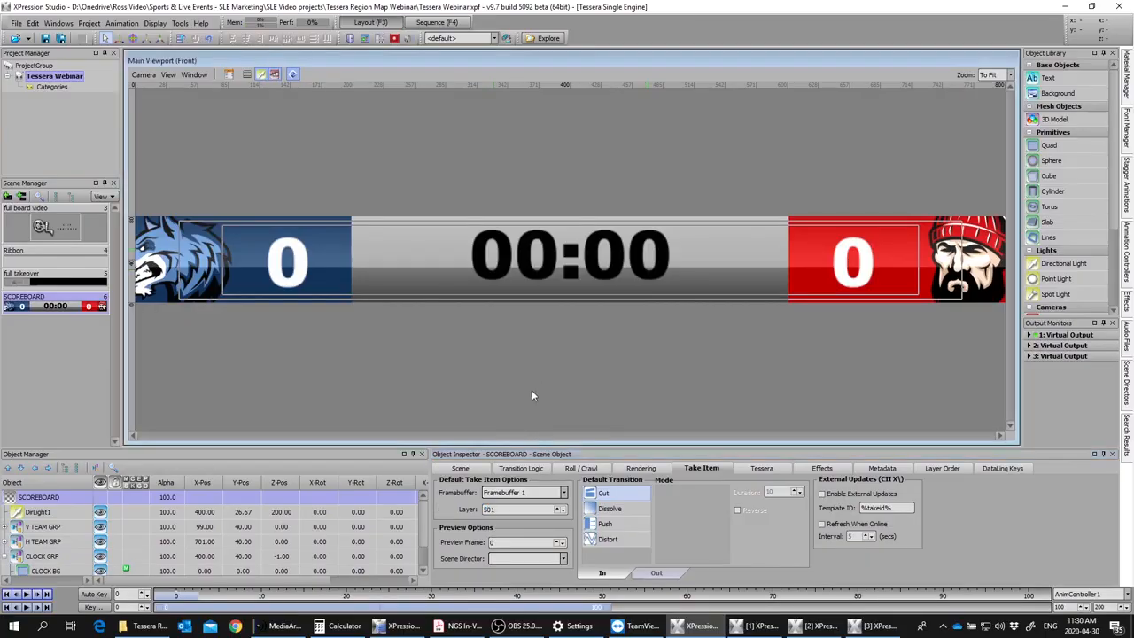
pyautogui.click(454, 23)
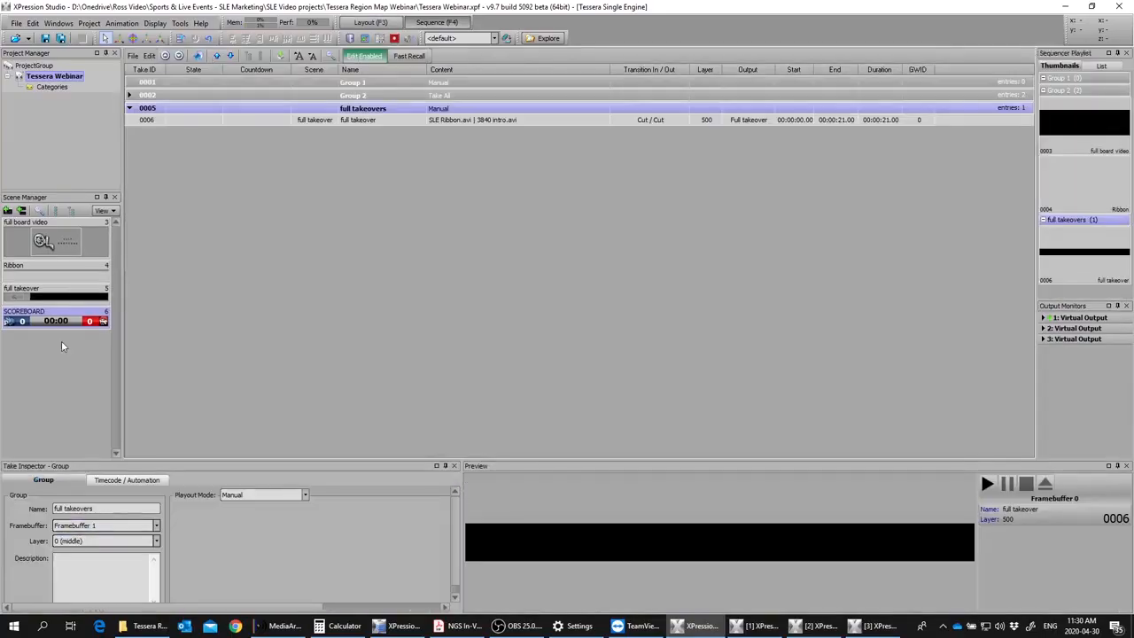
pyautogui.moveTo(39, 322); pyautogui.dragTo(299, 257)
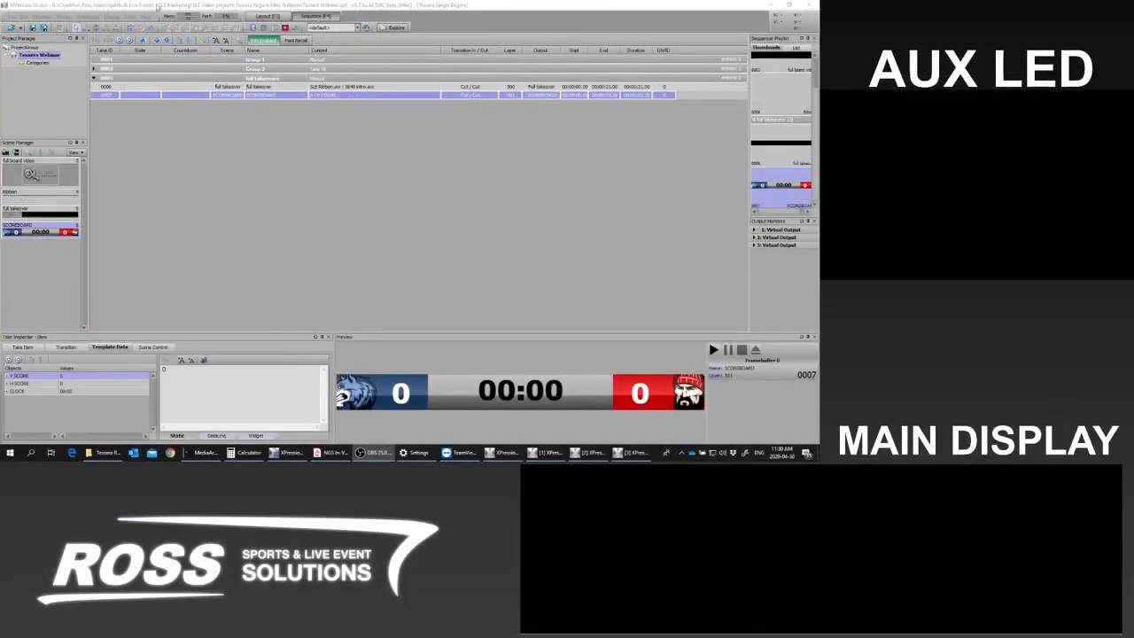
# Step: Take the full takeover item online, followed by the SCOREBOARD item over it
pyautogui.click(139, 87)
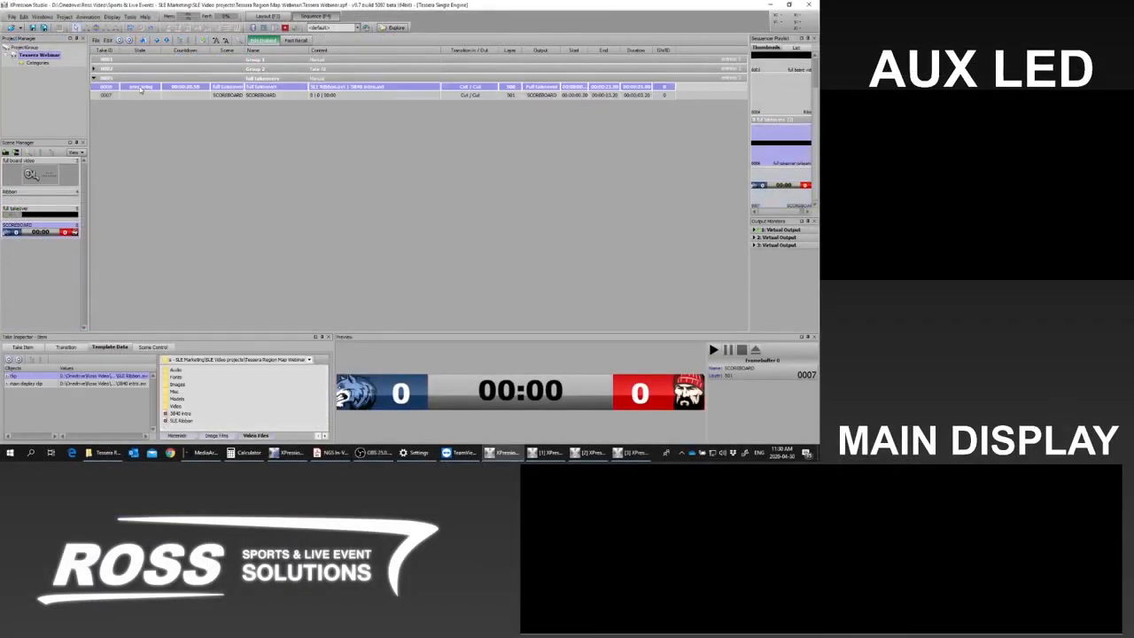
pyautogui.press('F9')
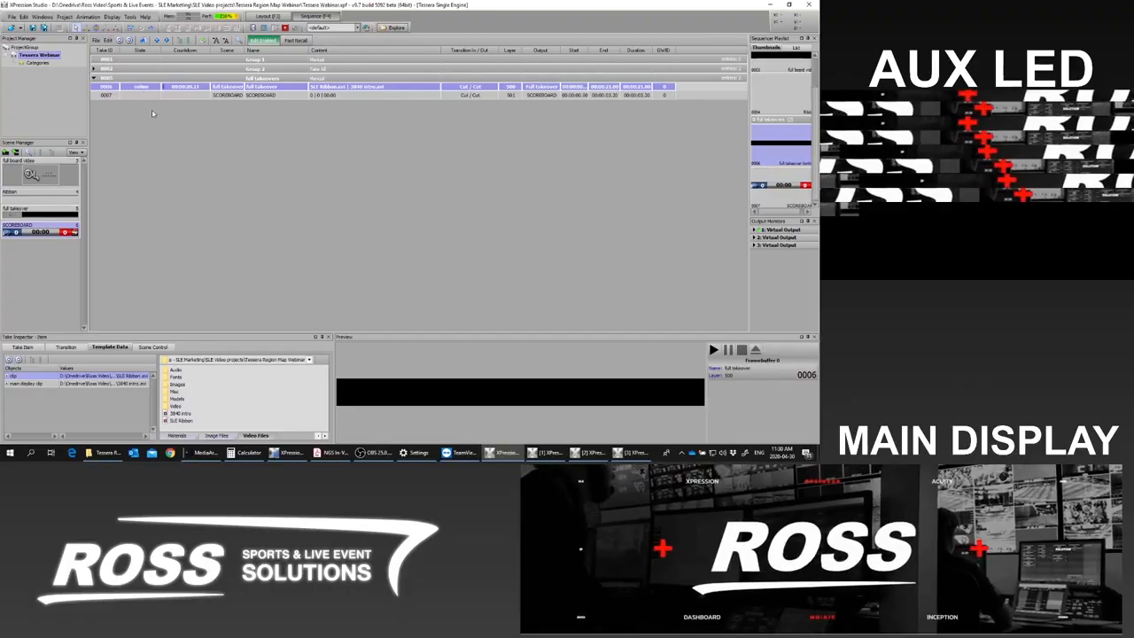
pyautogui.click(139, 96)
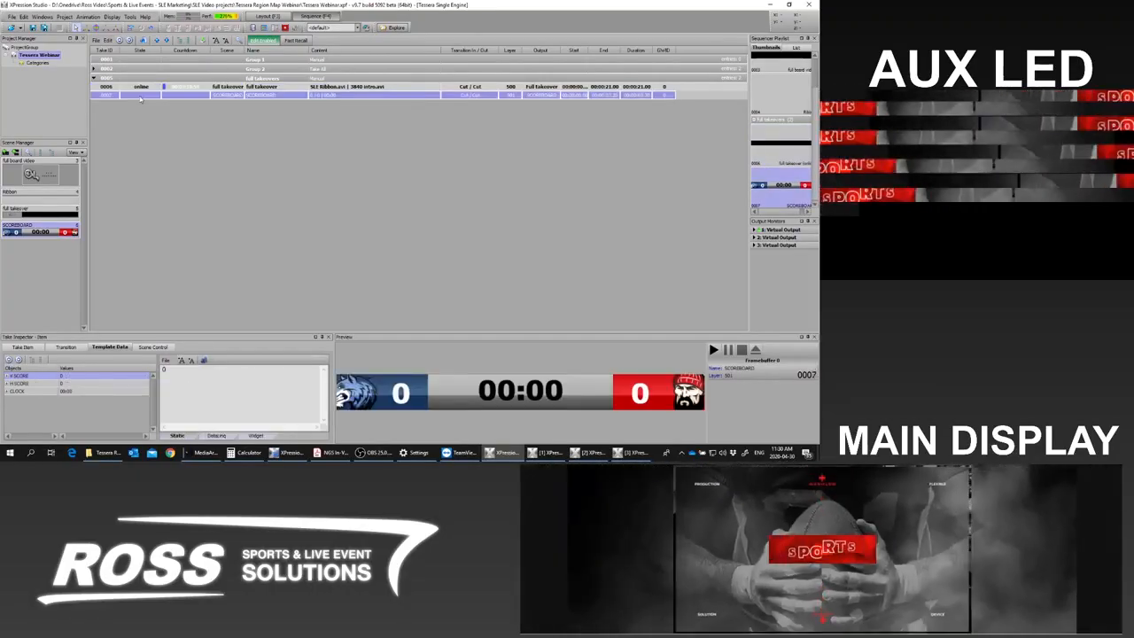
pyautogui.press('F9')
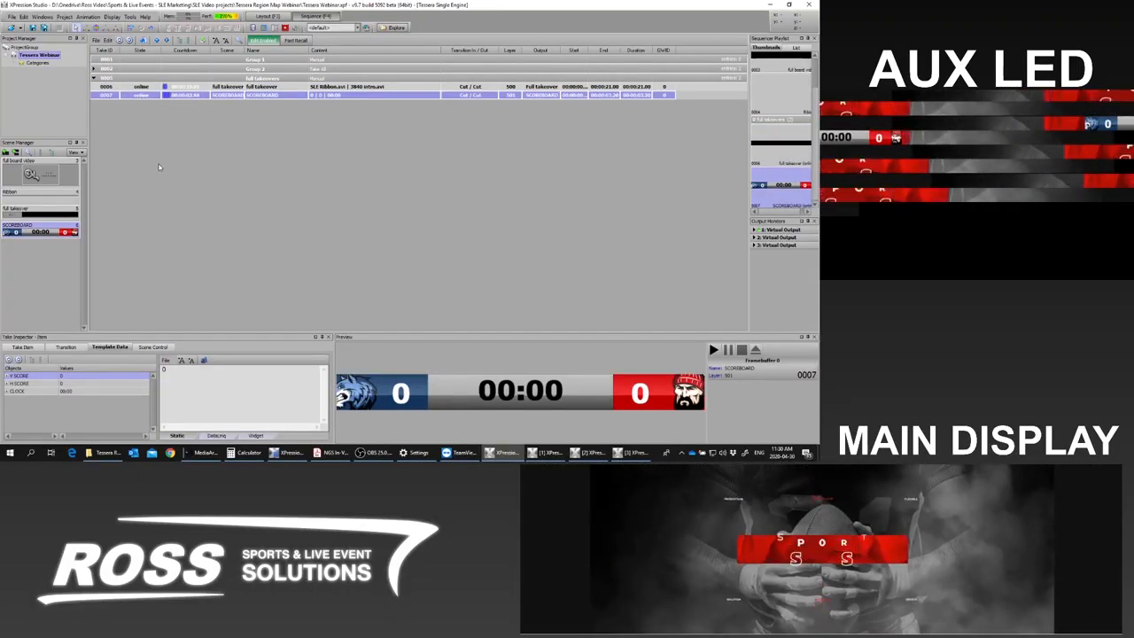